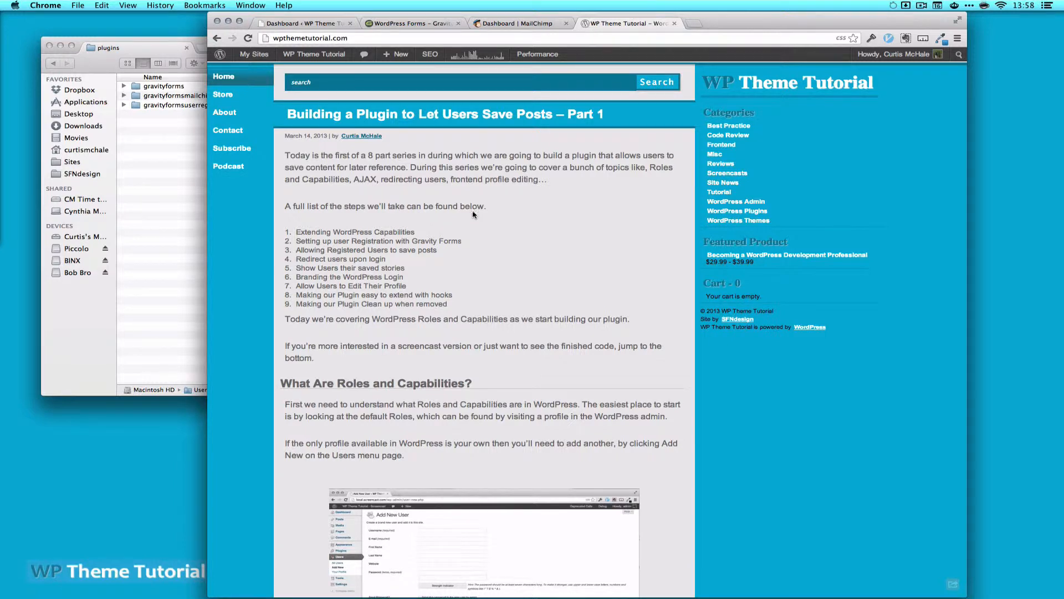
Go from the roles-and-capabilities article to the WP Theme Tutorial Store page
left_click(219, 96)
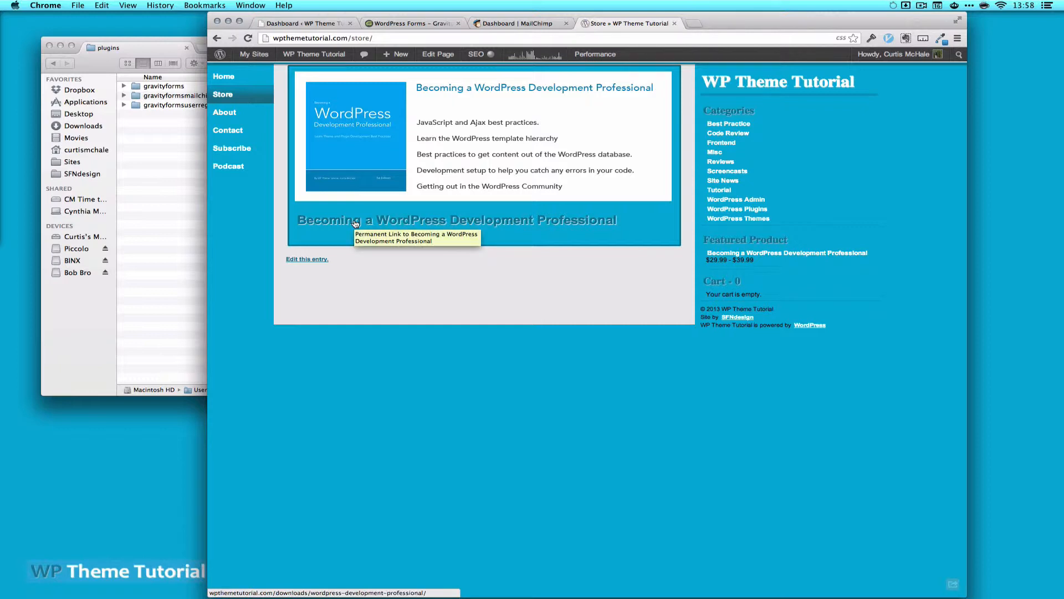
View the 'Becoming a WordPress Development Professional' product page, then close its tab
left_click(355, 223)
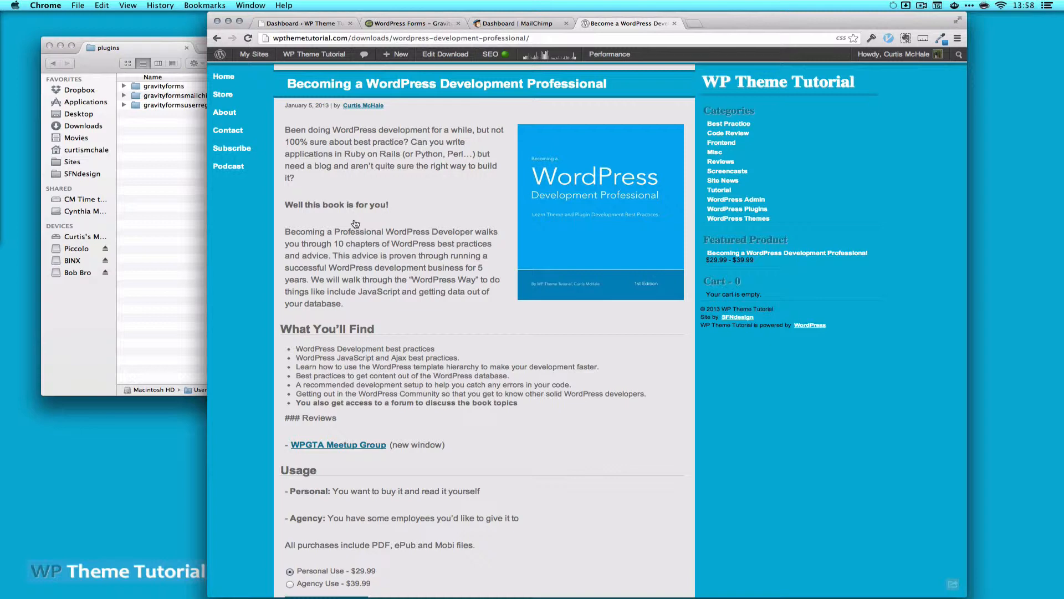
left_click(675, 23)
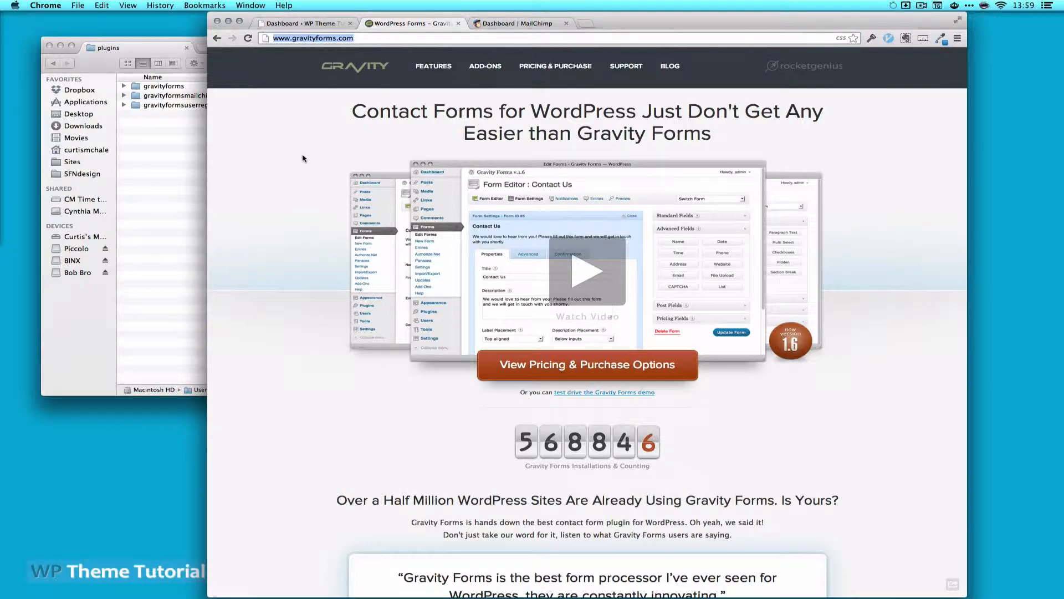
Go from Pricing to gravityforms.com/add-ons and scroll through the licence comparison table
left_click(585, 67)
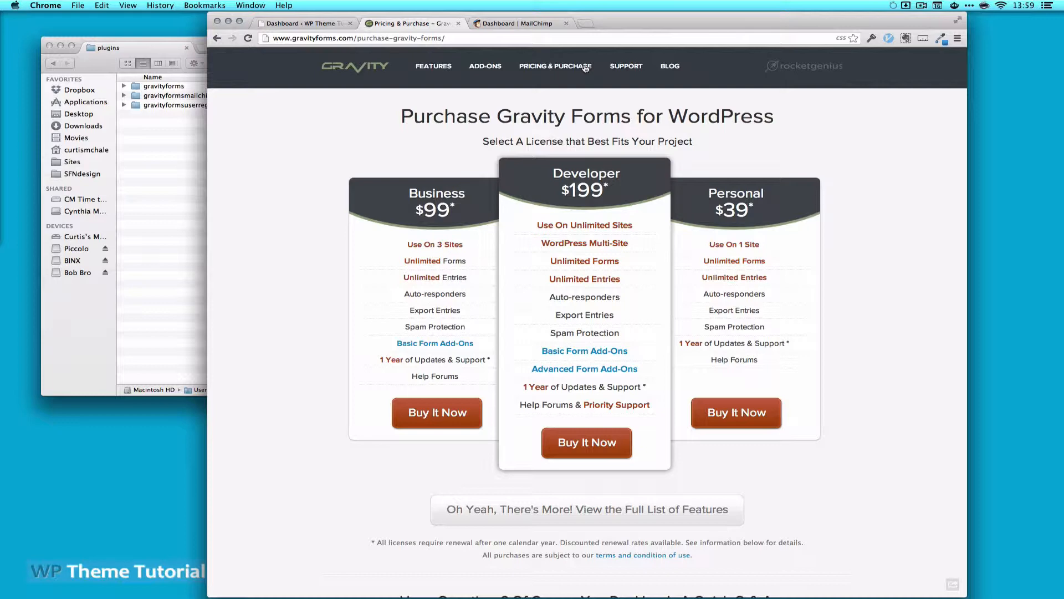
left_click(484, 67)
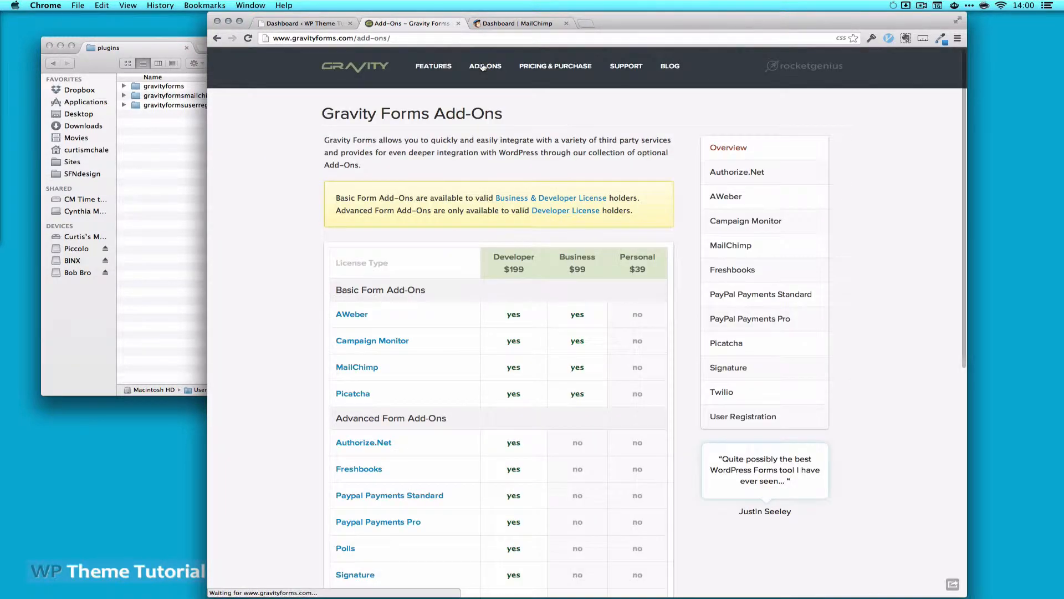
scroll(272, 355, "down", 2)
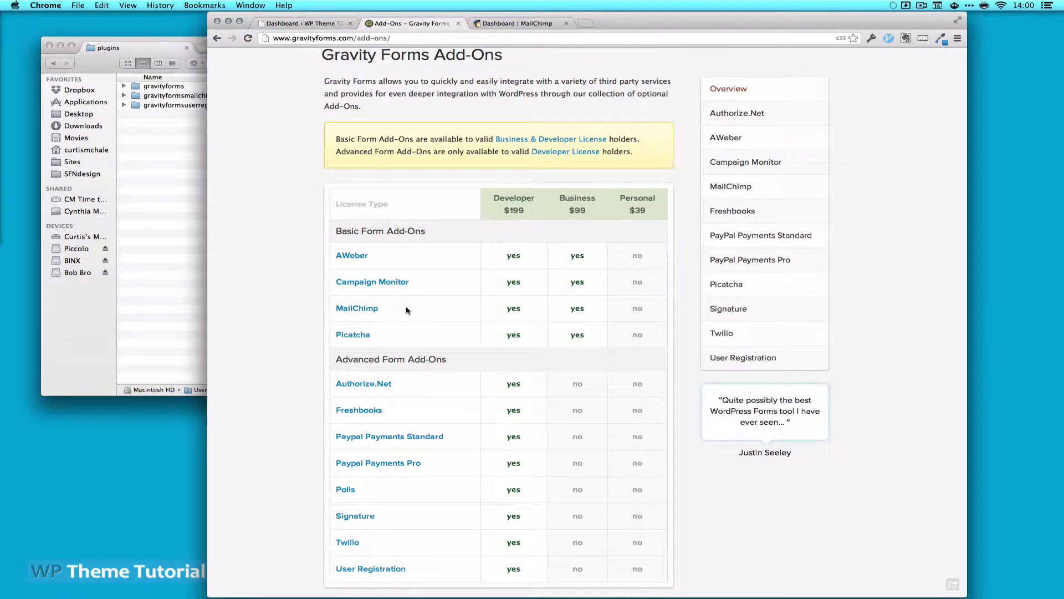
scroll(407, 310, "down", 3)
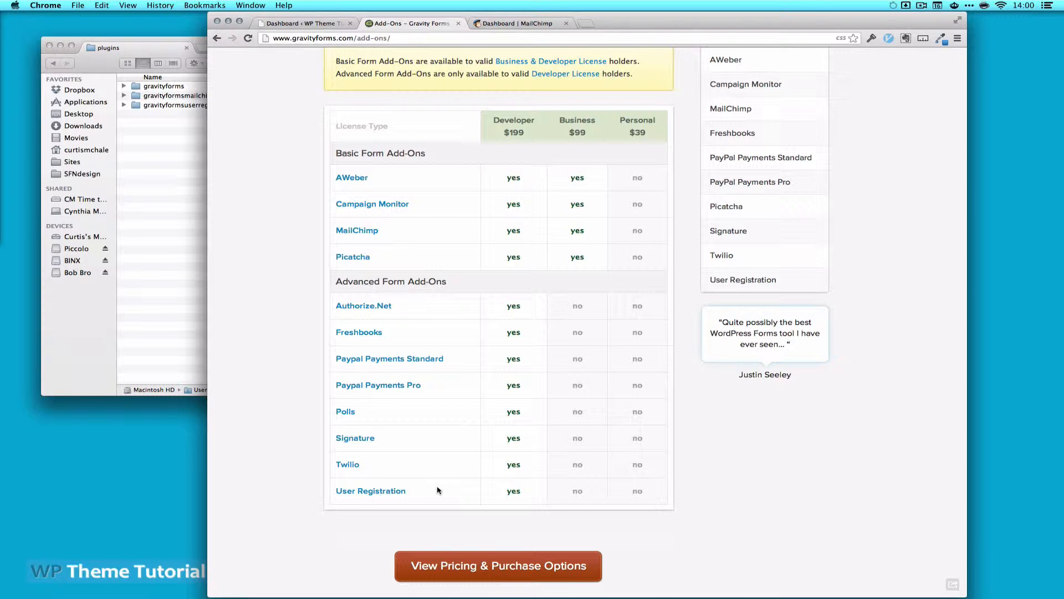
Drag gravityforms, gravityformsmailchimp and gravityformsuserregistration into the screencast site's wp-content/plugins folder
key("super+Tab")
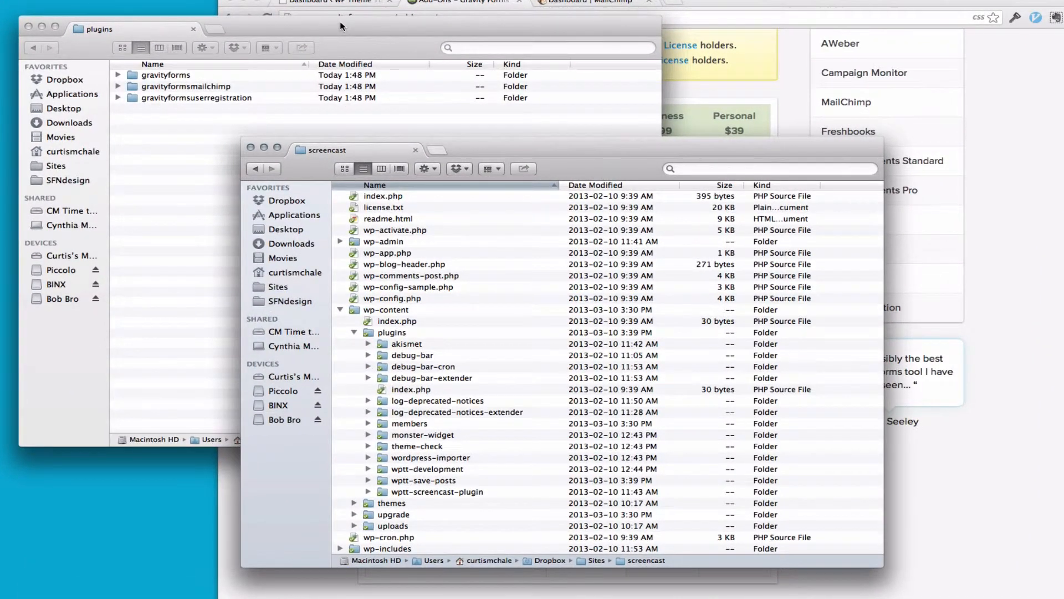
left_click(340, 22)
left_click(187, 74)
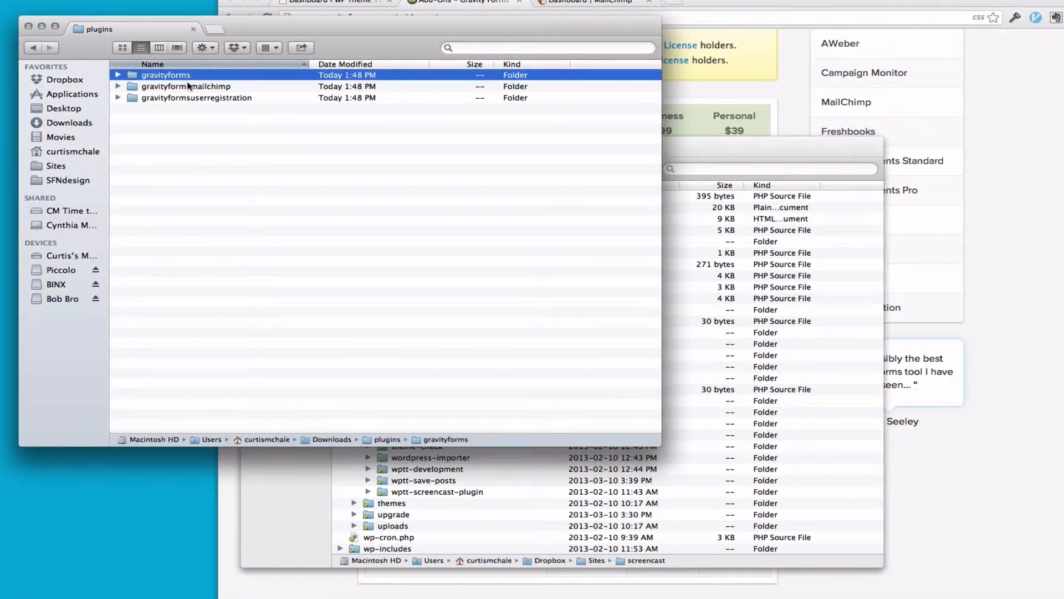
left_click(188, 86)
left_click(186, 97)
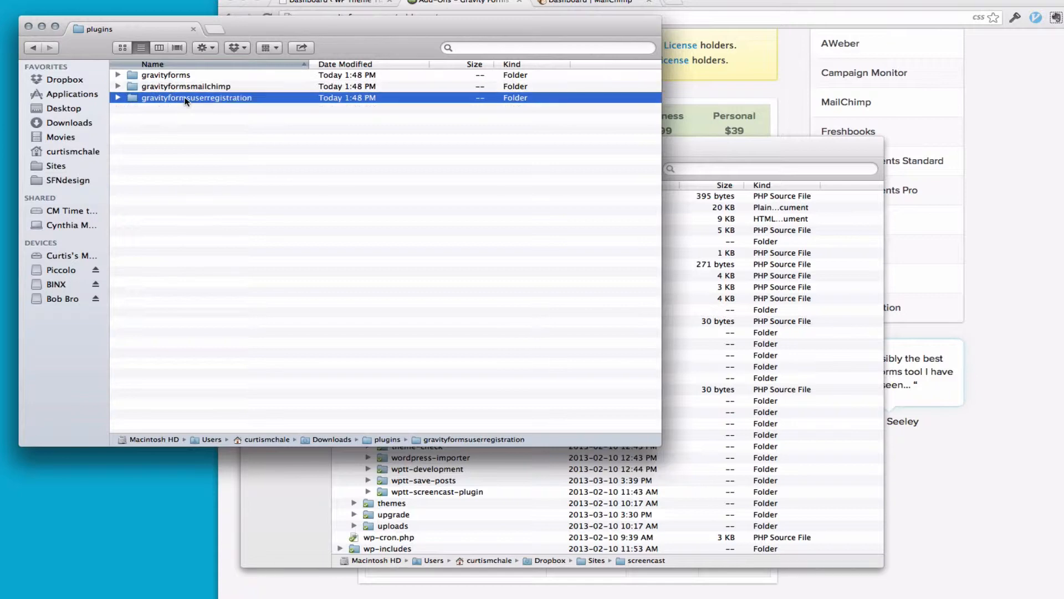
left_click(158, 76, "shift")
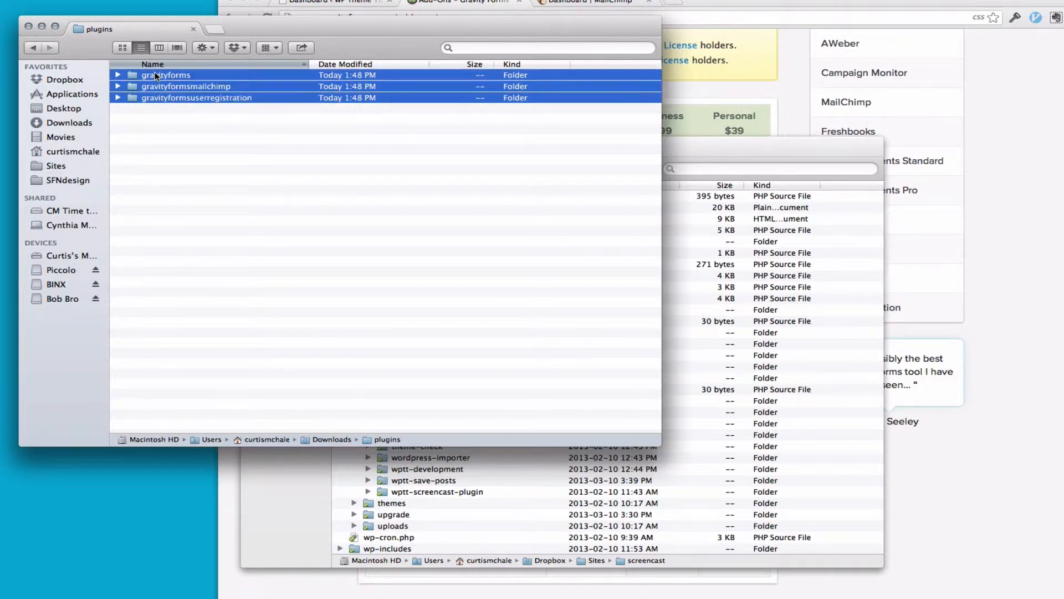
left_click_drag(166, 98, 403, 335)
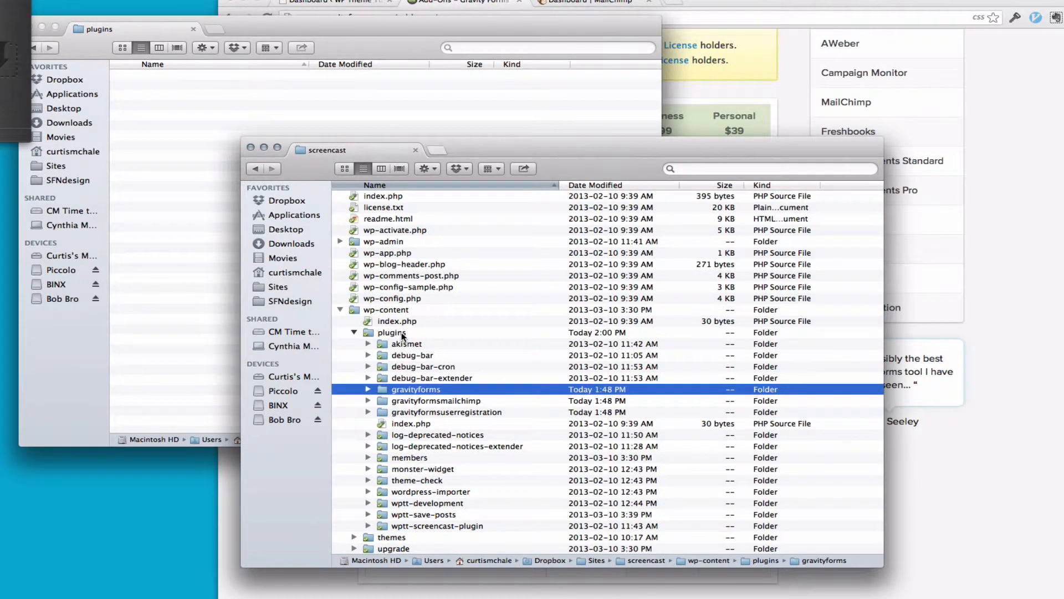
Expand wp-content/plugins to confirm the three Gravity Forms folders are there
left_click(337, 311)
left_click(340, 311)
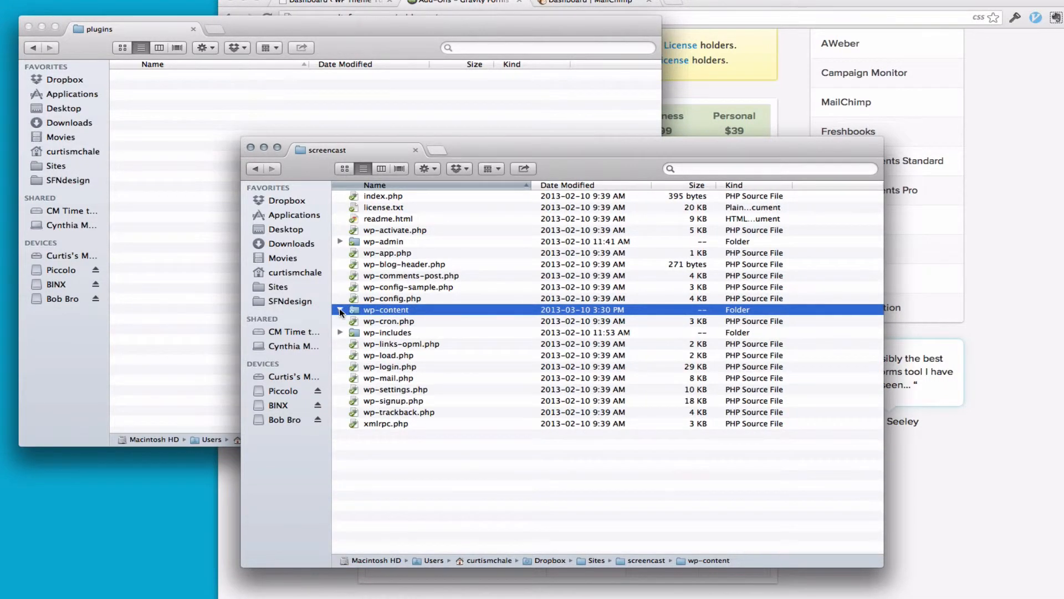
left_click(340, 310)
left_click(355, 330)
left_click(355, 330)
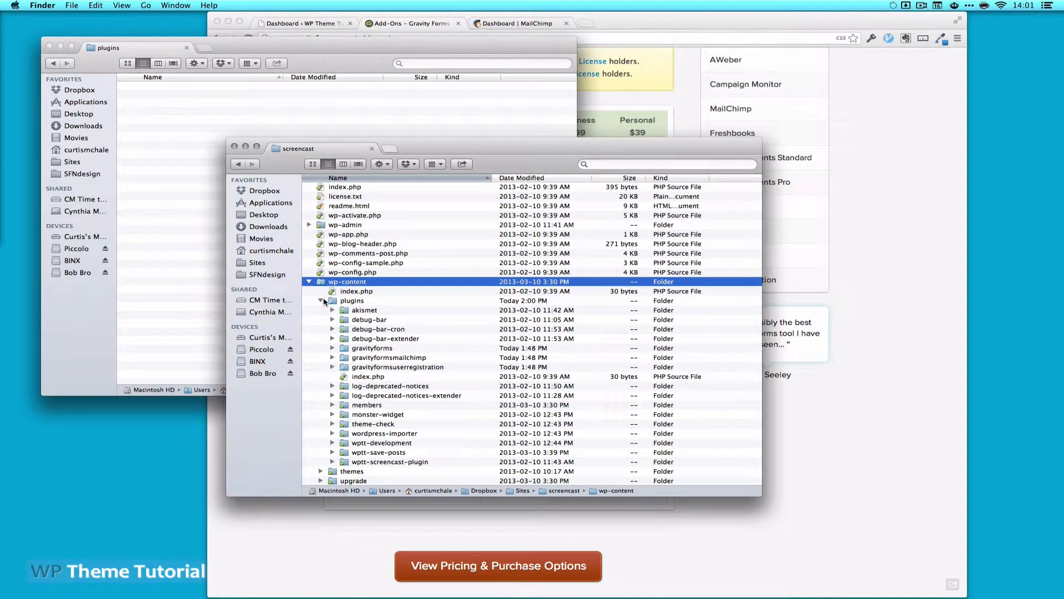
left_click(661, 21)
Tick Gravity Forms plus its MailChimp and User Registration add-ons and bulk-activate them
left_click(308, 25)
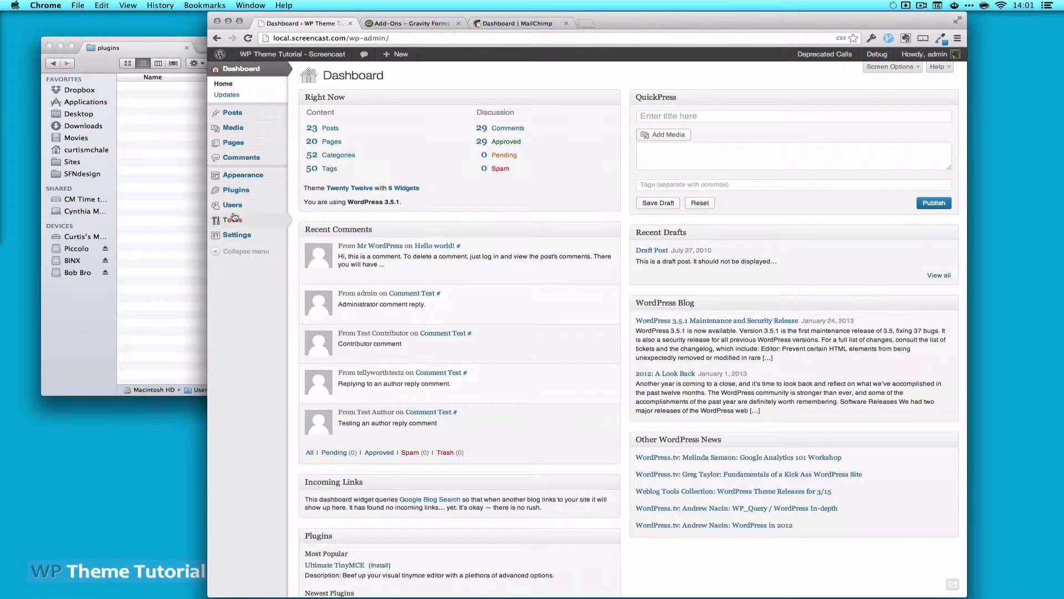
left_click(235, 193)
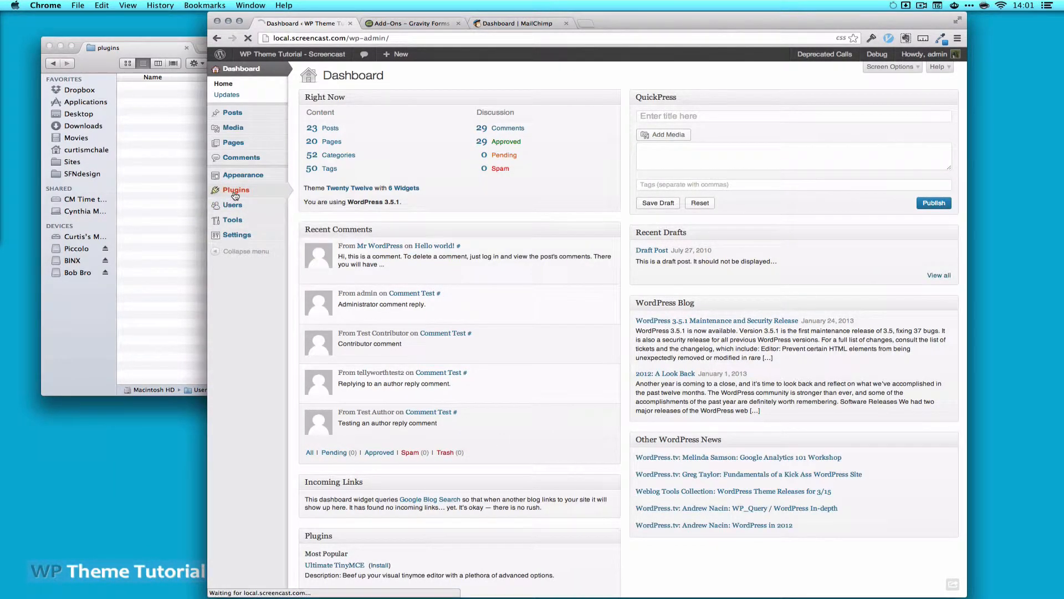
scroll(472, 269, "down", 1)
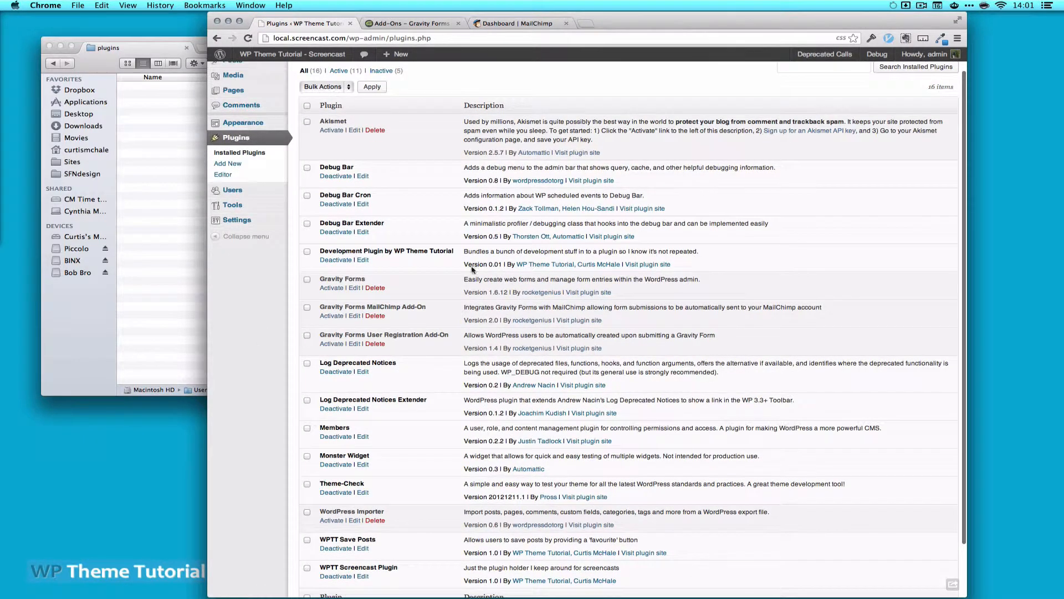
left_click(307, 279)
left_click(307, 307)
left_click(307, 336)
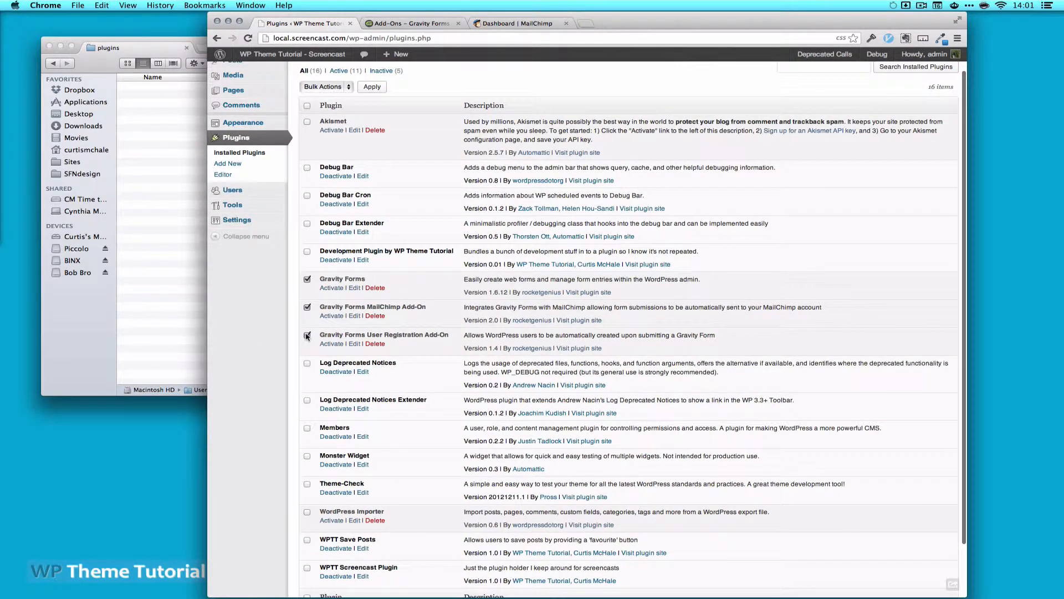
left_click(323, 86)
left_click(325, 99)
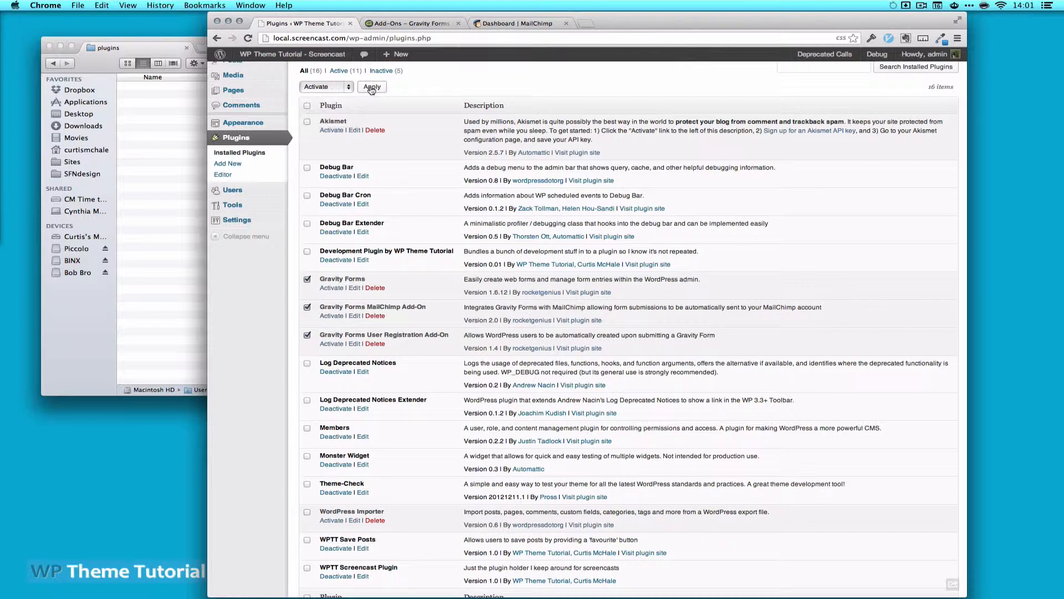
left_click(371, 88)
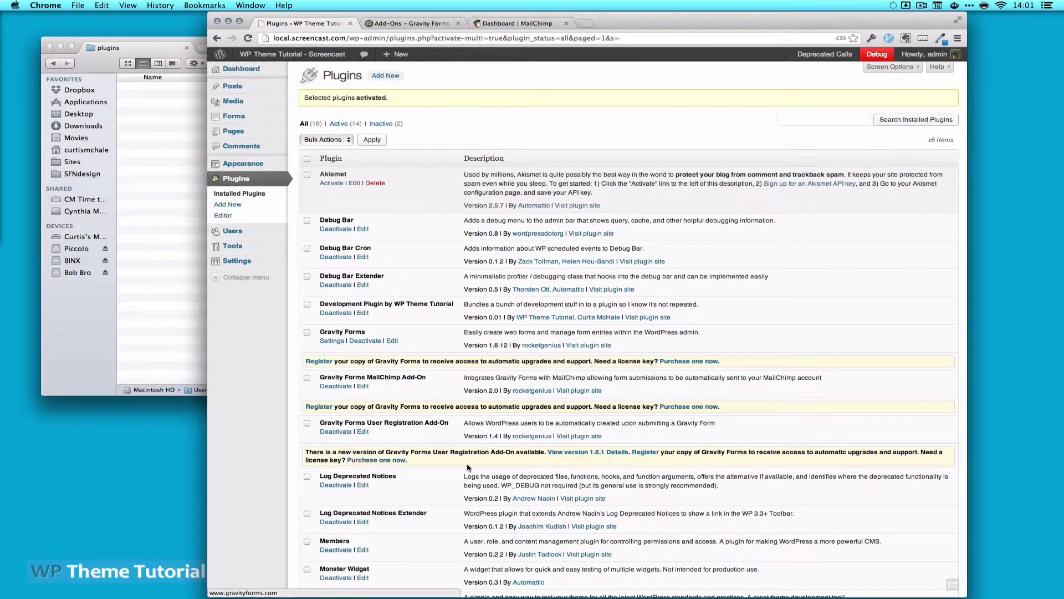
Paste the Gravity Forms licence key from a saved snippet into Support License Key and save settings
left_click(314, 361)
left_click(497, 137)
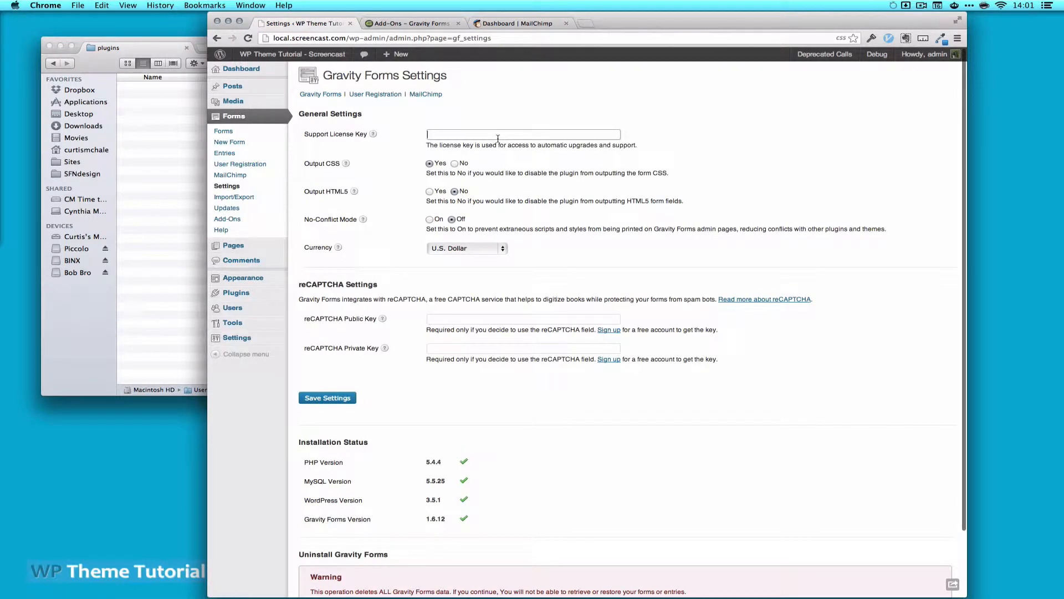
key("ctrl+space")
type("gra")
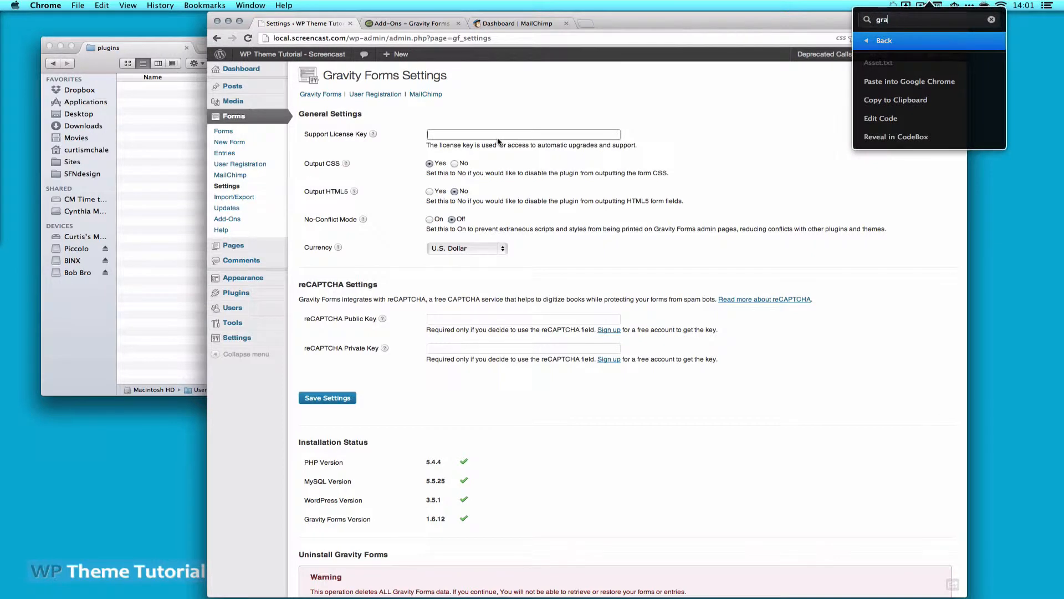
type("vity")
key("Down")
key("Down")
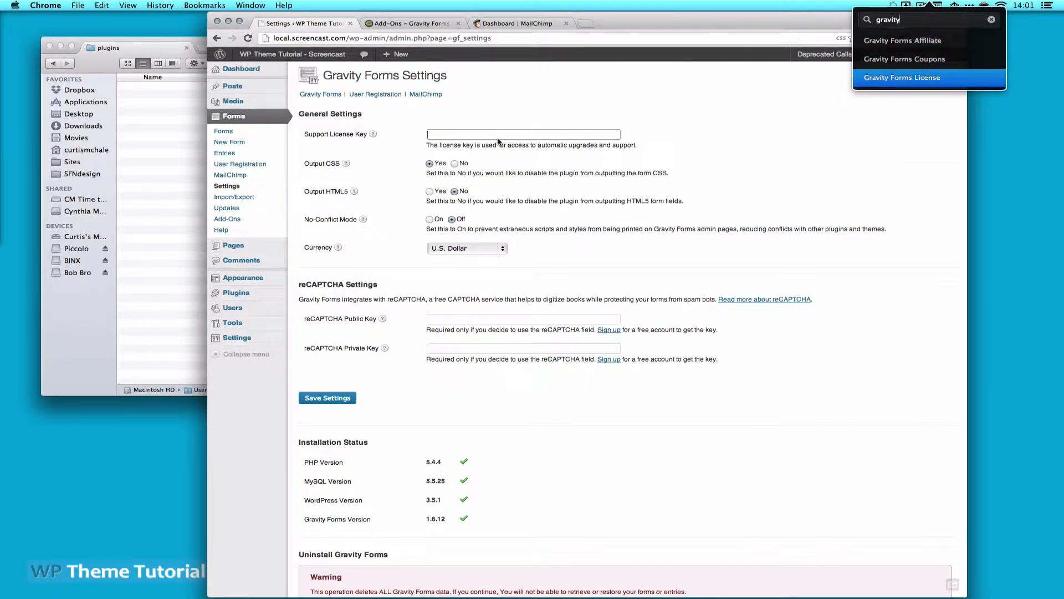
key("Right")
key("Down")
key("Return")
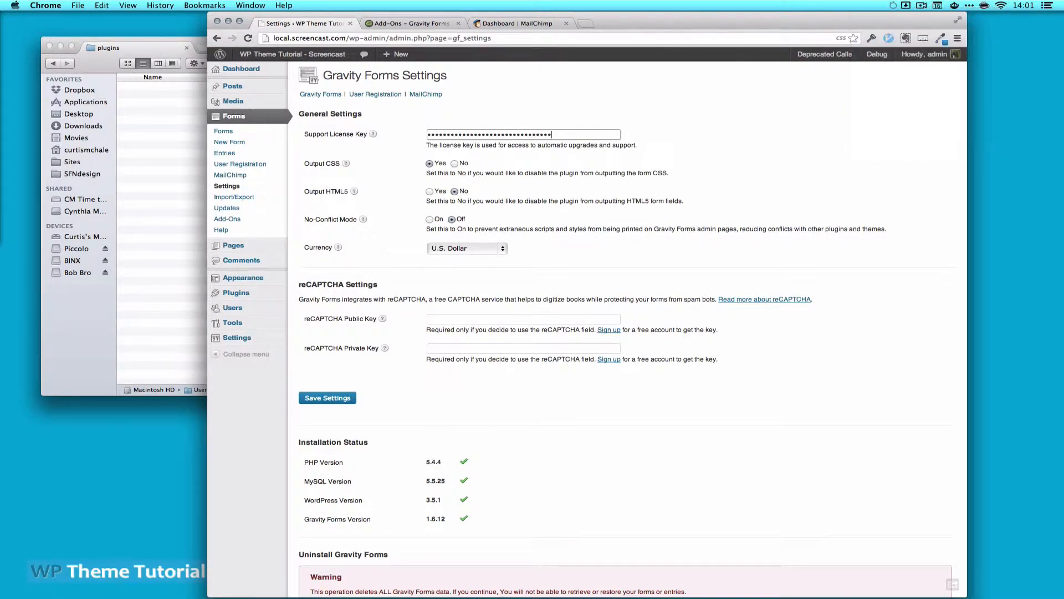
left_click(313, 399)
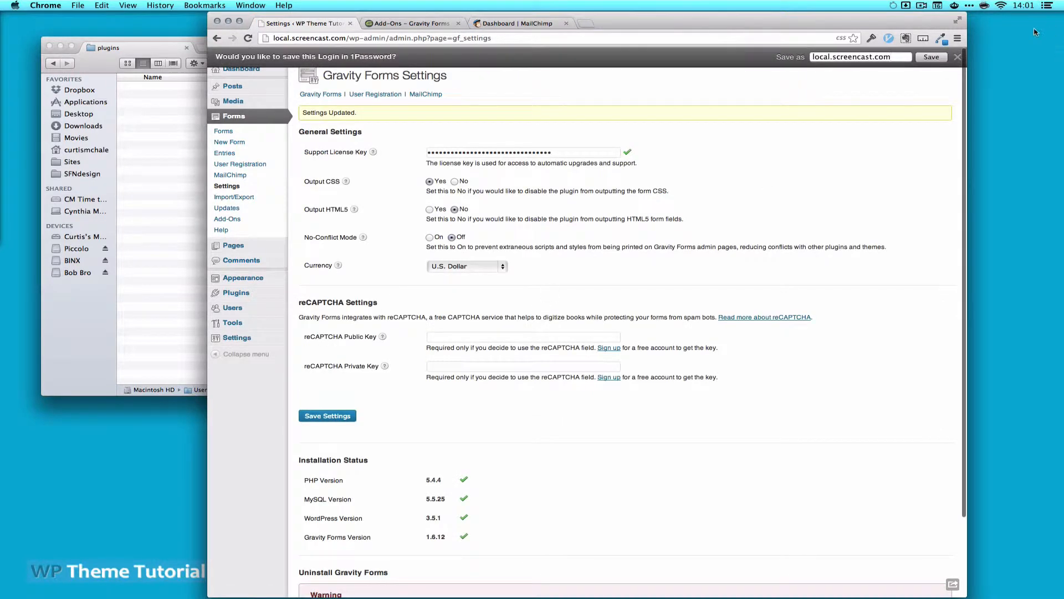
left_click(957, 56)
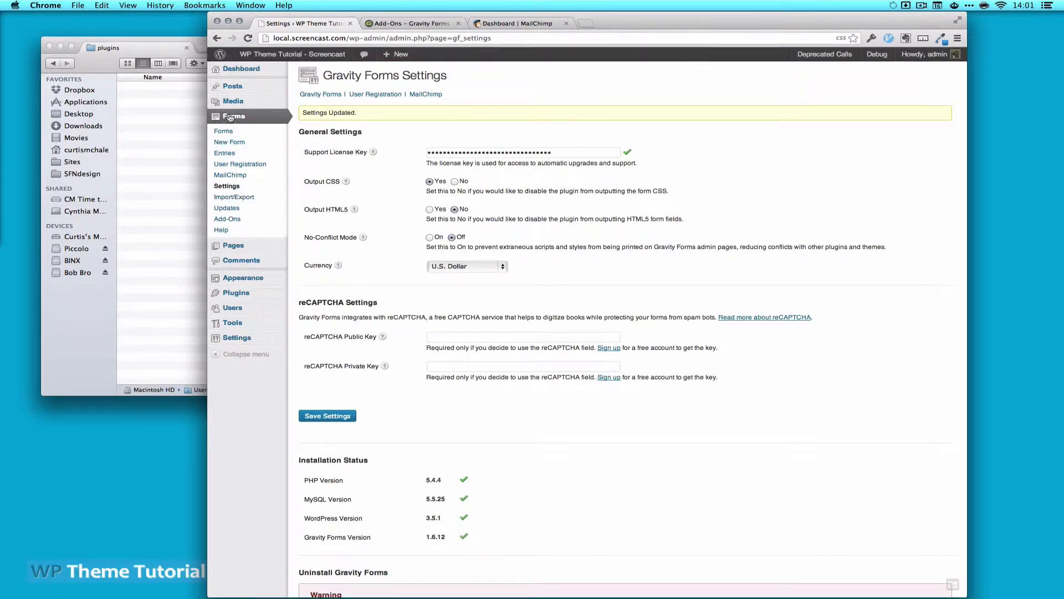
Check the installed plugins list, then start a new form via Forms > New Form
left_click(233, 294)
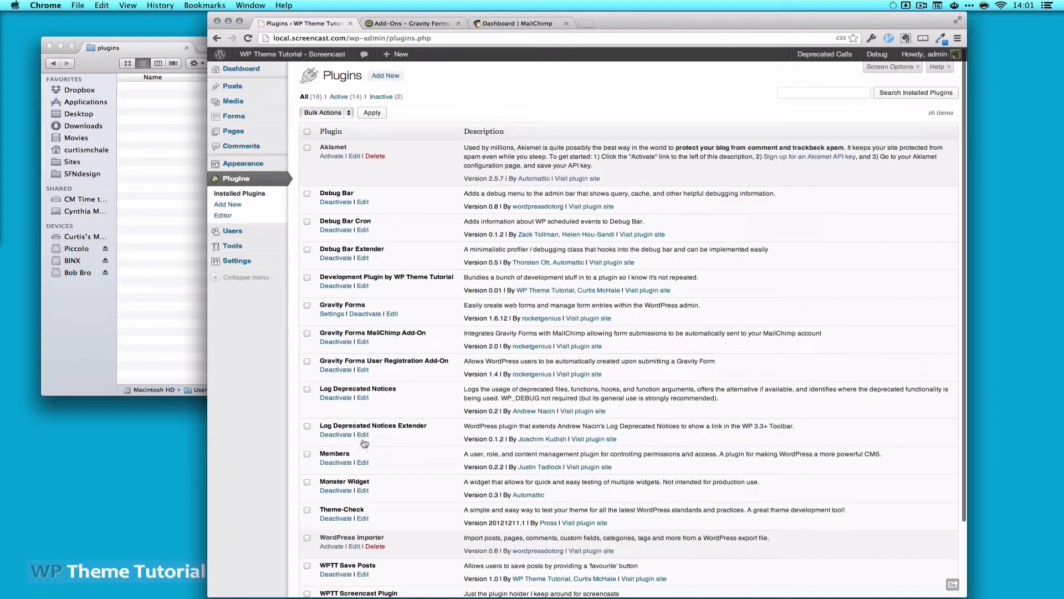
scroll(435, 492, "down", 1)
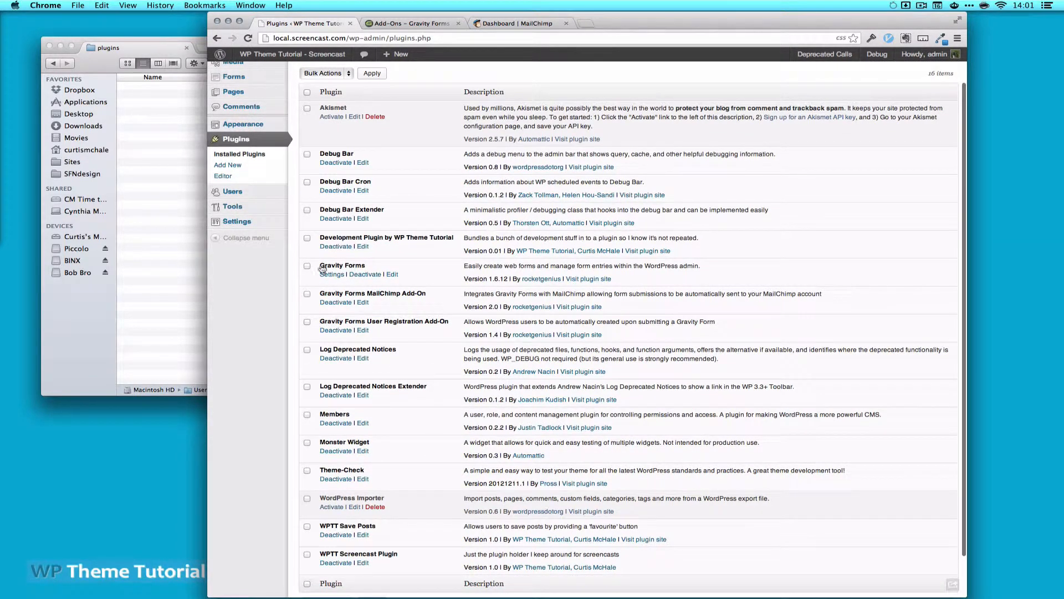
scroll(302, 274, "up", 1)
mouse_move(219, 123)
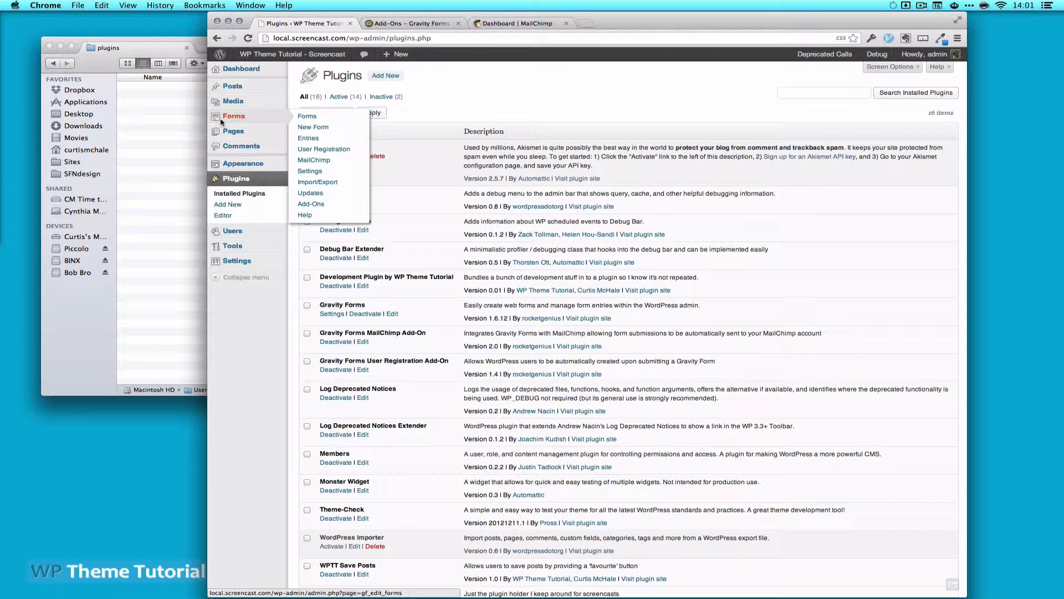
left_click(314, 129)
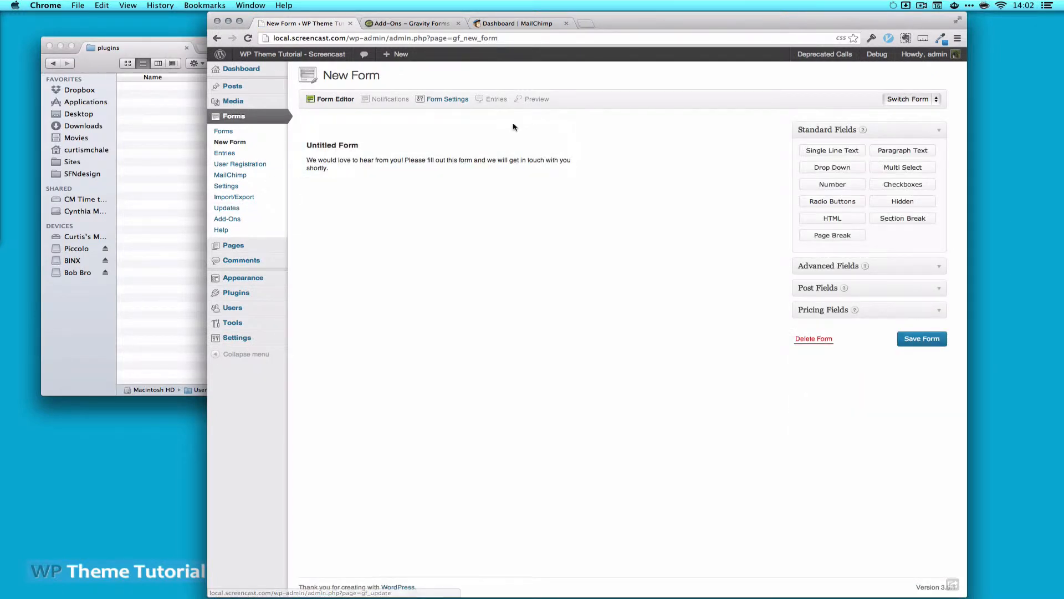
Change the form title from 'Untitled Form' to 'Registration Form' in Form Settings
left_click(559, 129)
left_click(385, 219)
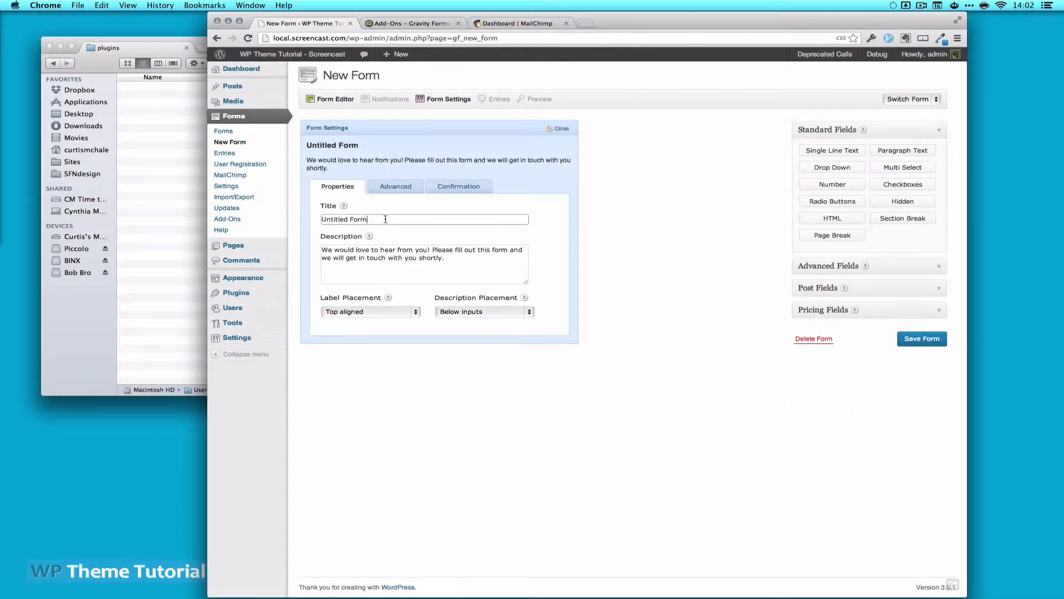
key("super+a")
key("BackSpace")
type("Registration Form")
left_click(559, 128)
key("super+Tab")
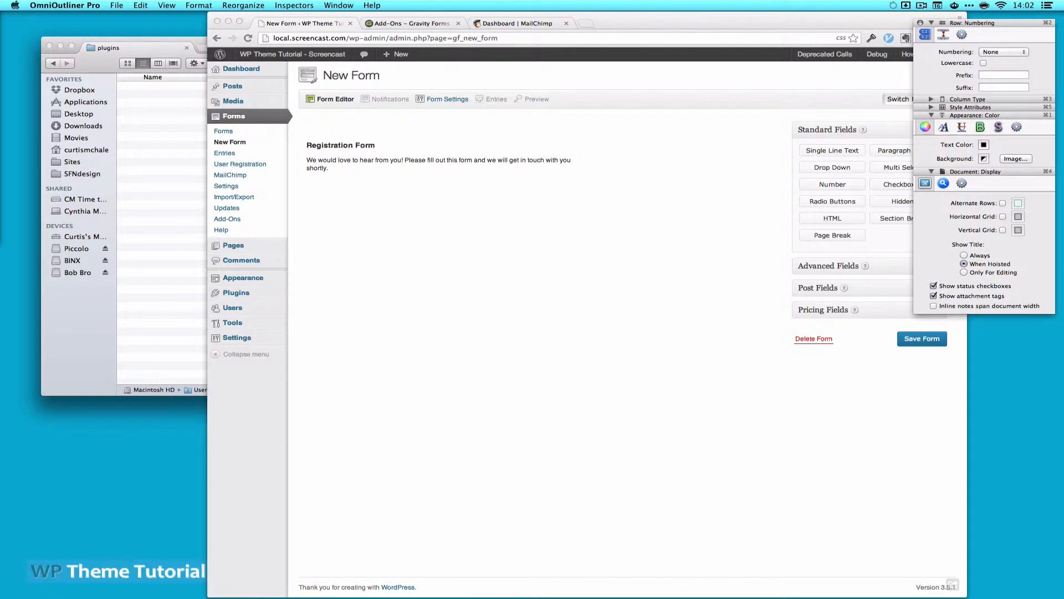
key("super+Tab")
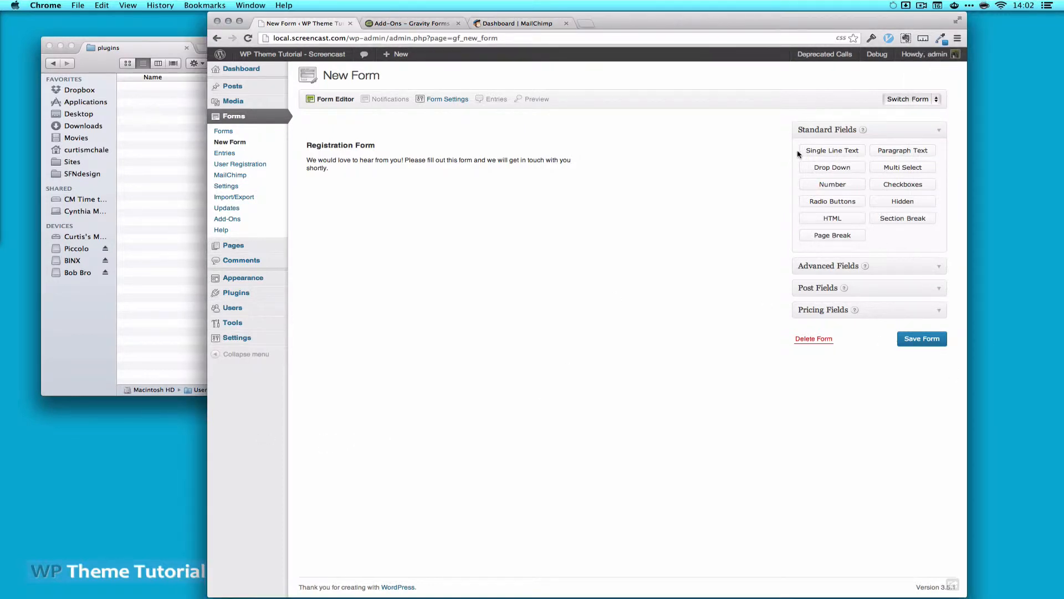
Add a Name field and a Single Line Text field positioned above it
left_click(942, 269)
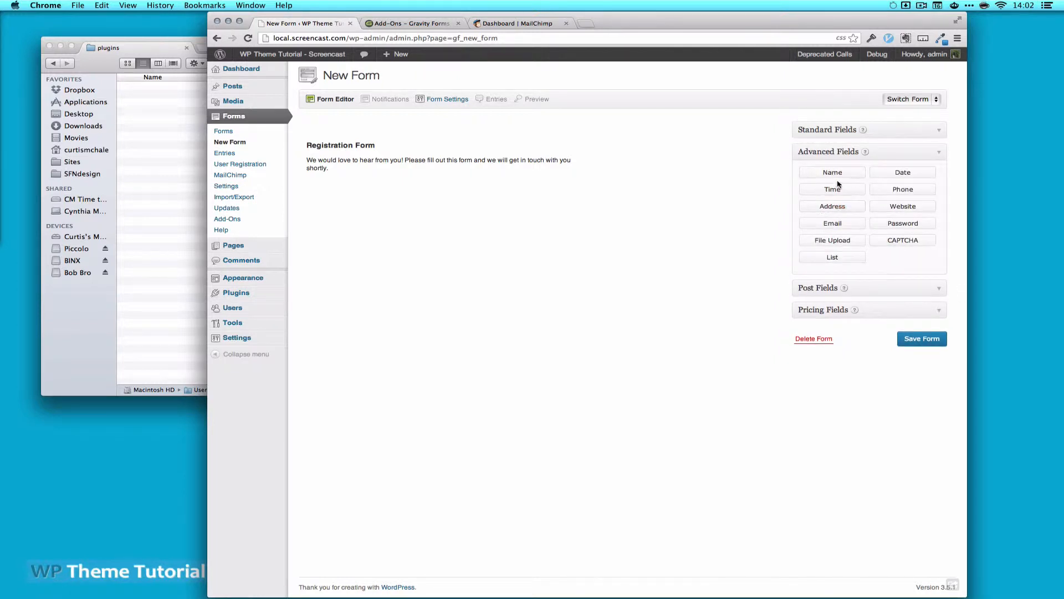
left_click(832, 172)
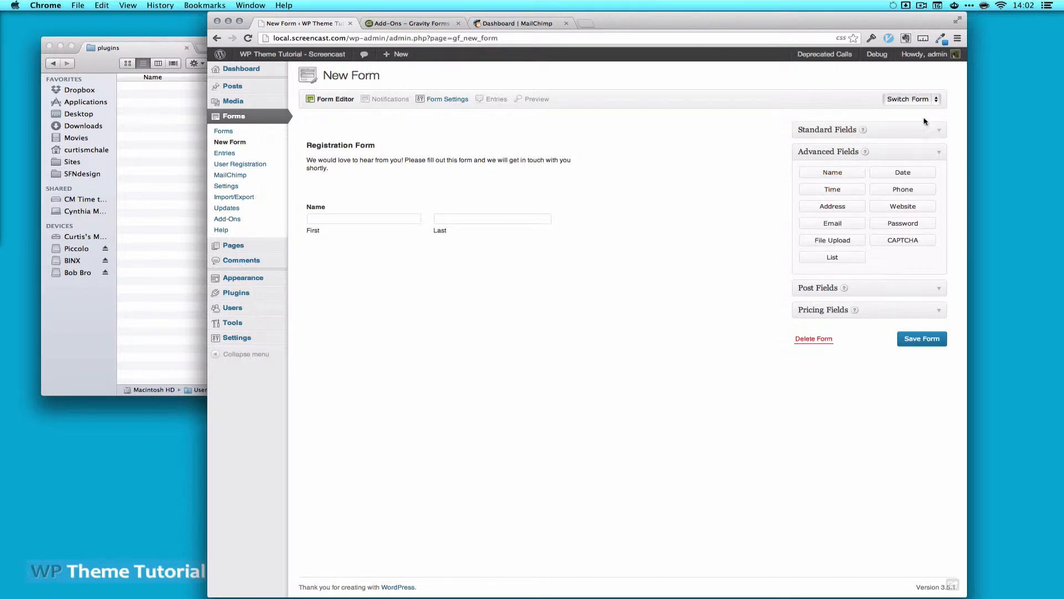
left_click(939, 134)
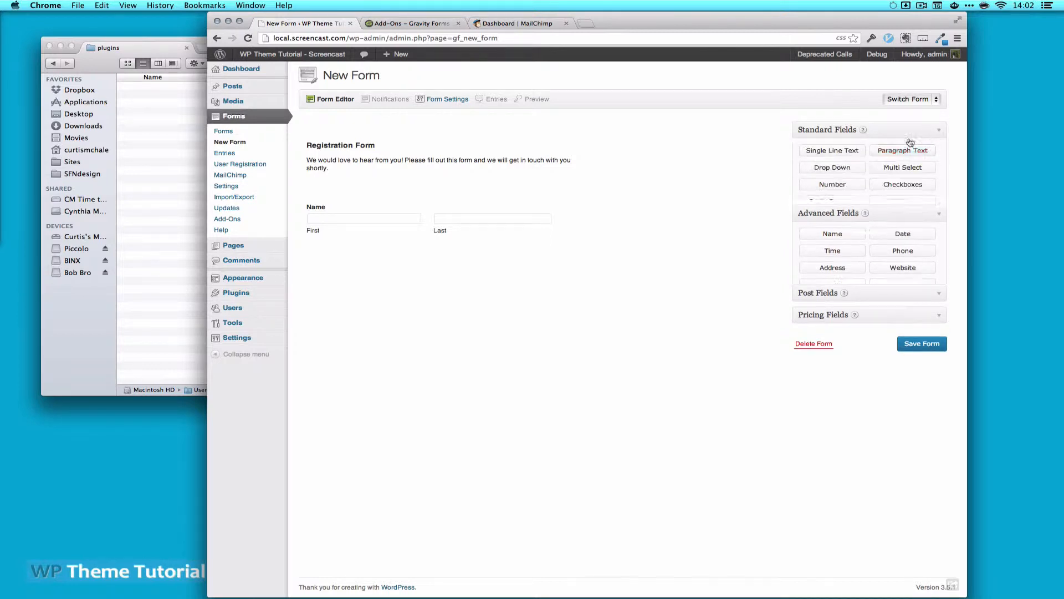
left_click(845, 152)
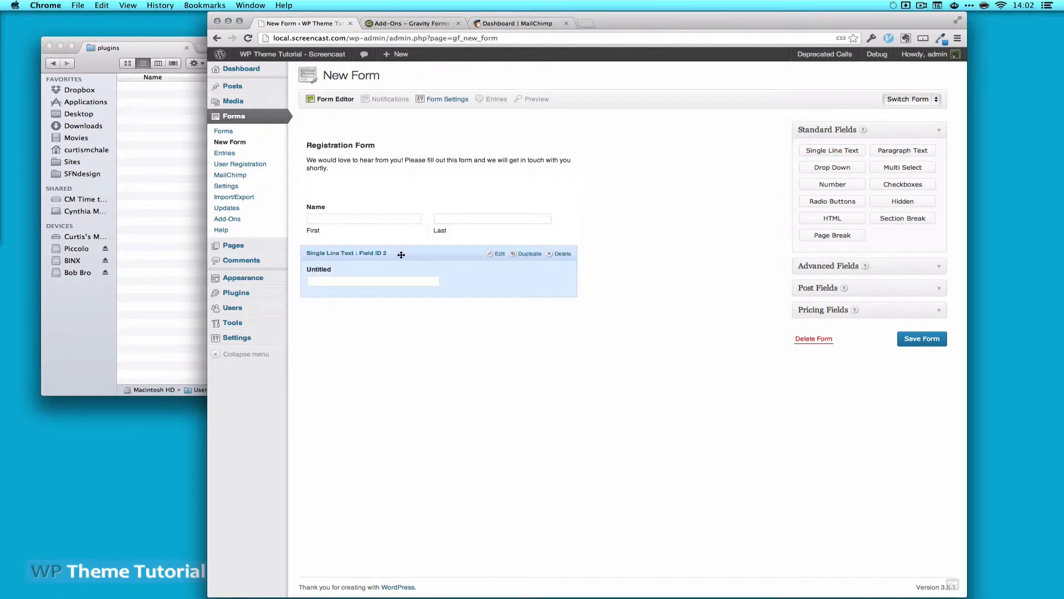
left_click_drag(401, 254, 411, 216)
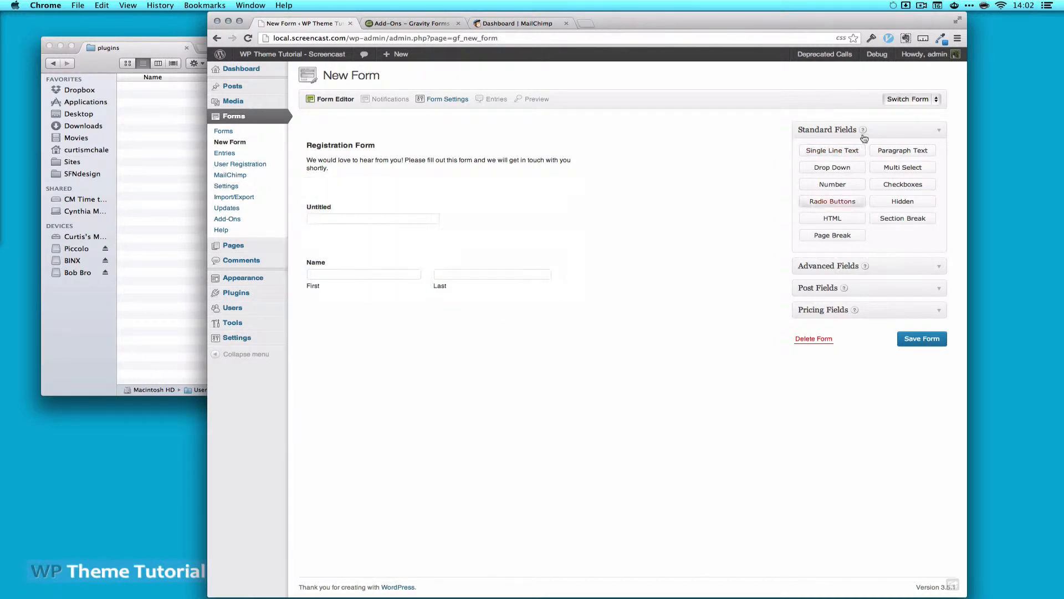
left_click(941, 128)
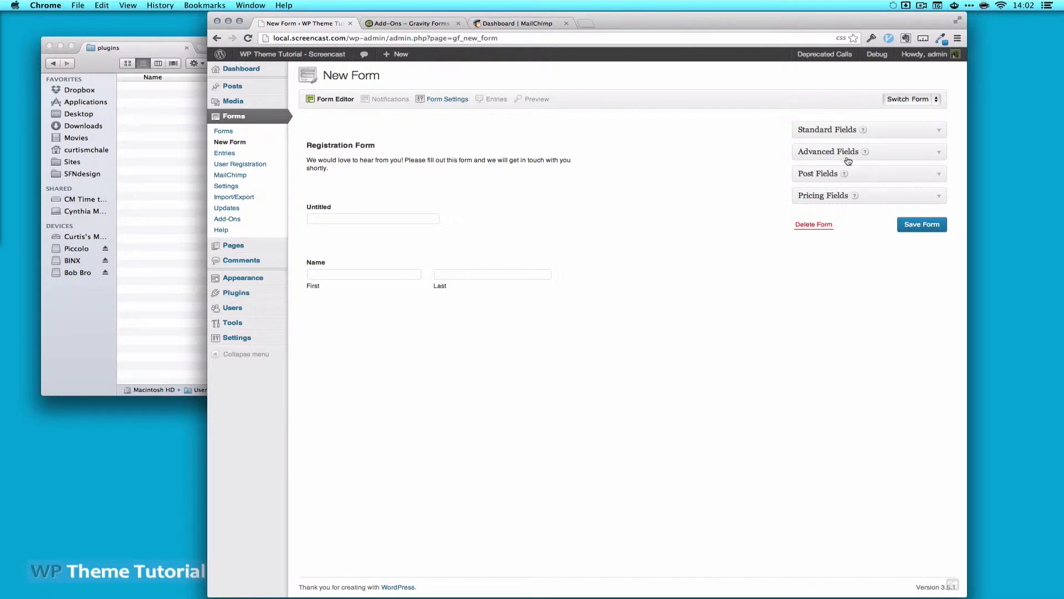
Add Email and Password fields, followed by two more Single Line Text fields
left_click(941, 157)
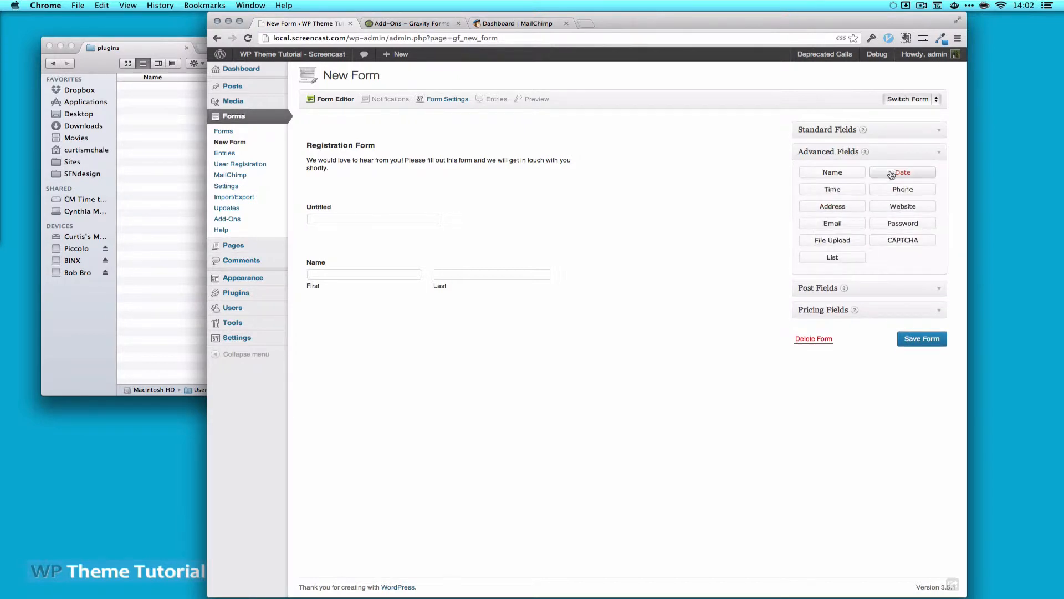
left_click(833, 224)
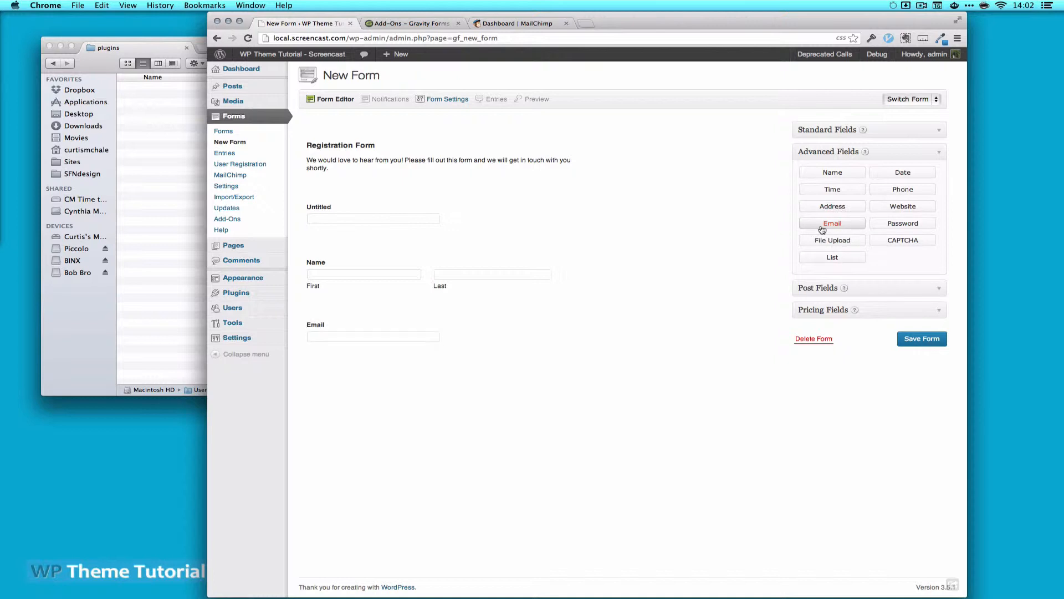
left_click(910, 227)
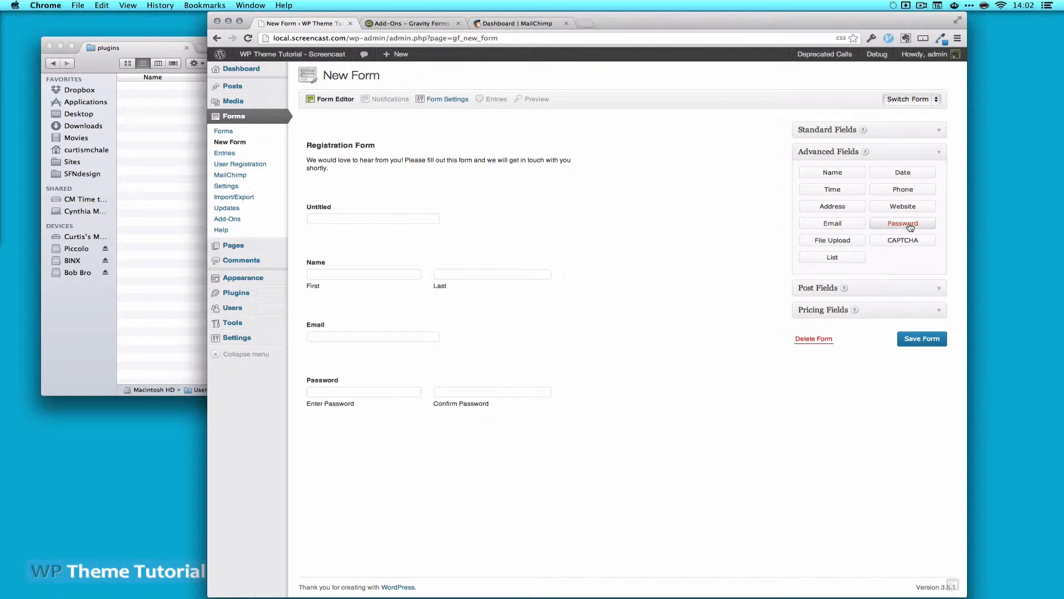
left_click(940, 145)
left_click(939, 130)
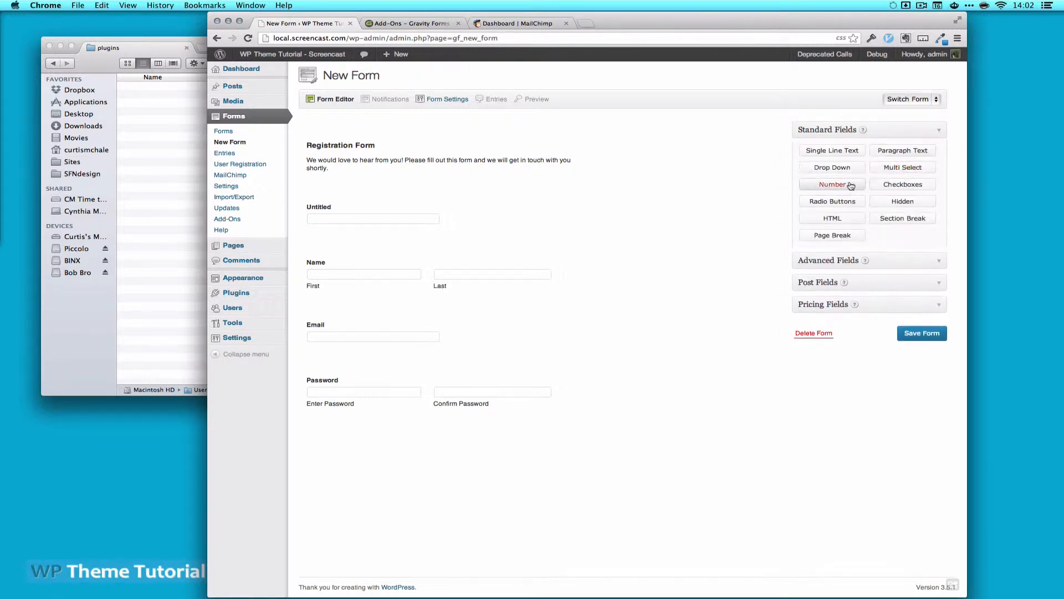
left_click(834, 154)
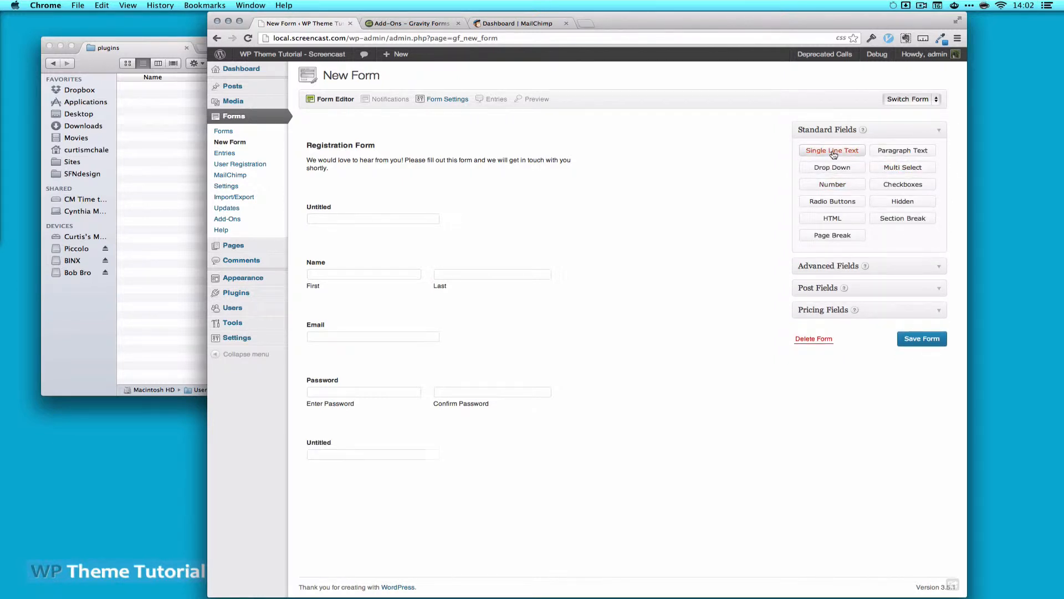
left_click(834, 154)
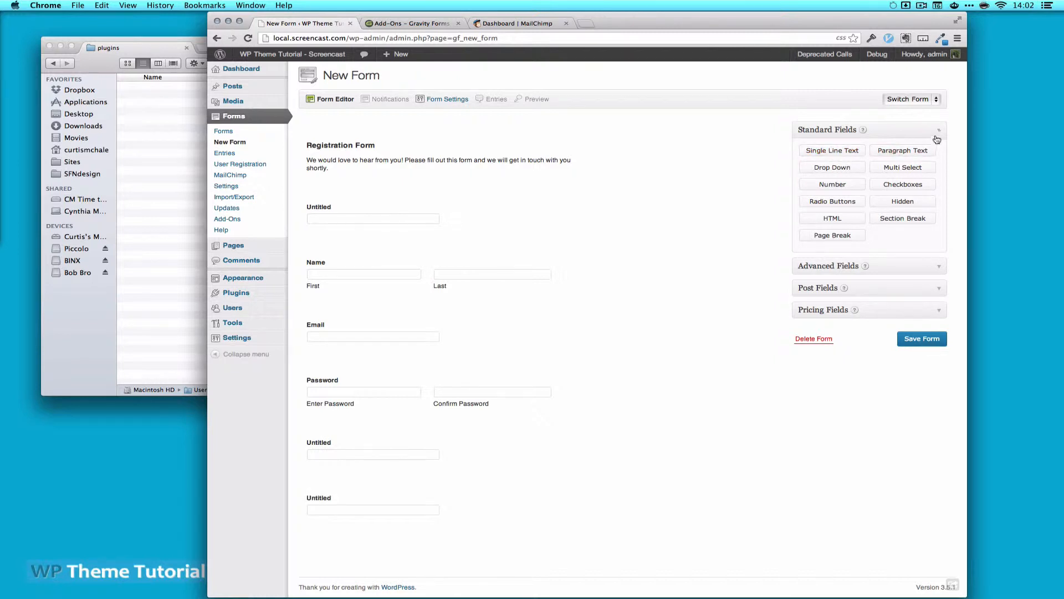
left_click(938, 129)
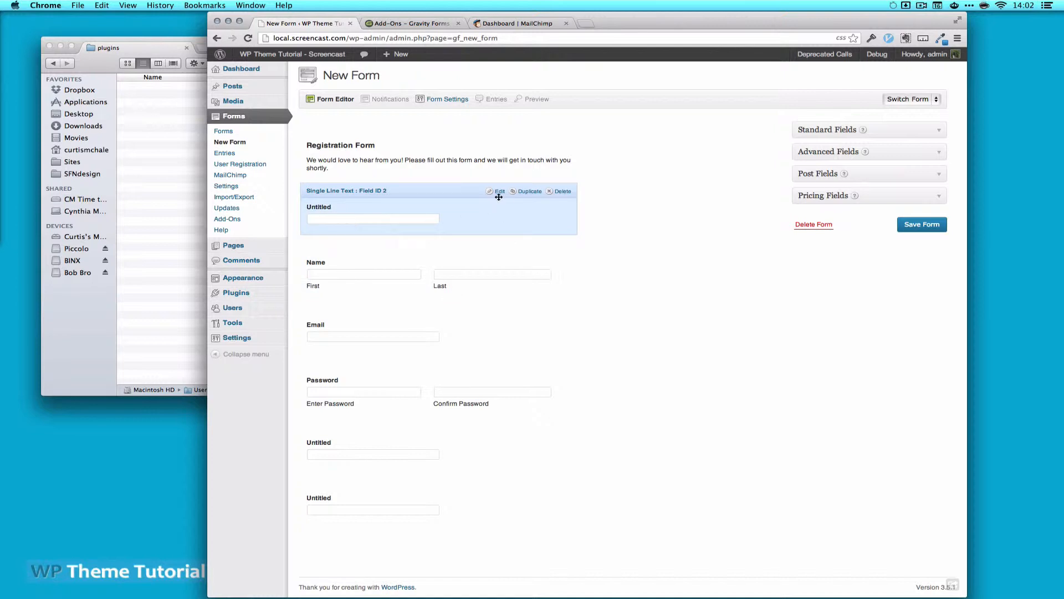
Label the first text field 'Username' and make both Username and Name required
left_click(498, 192)
left_click(354, 277)
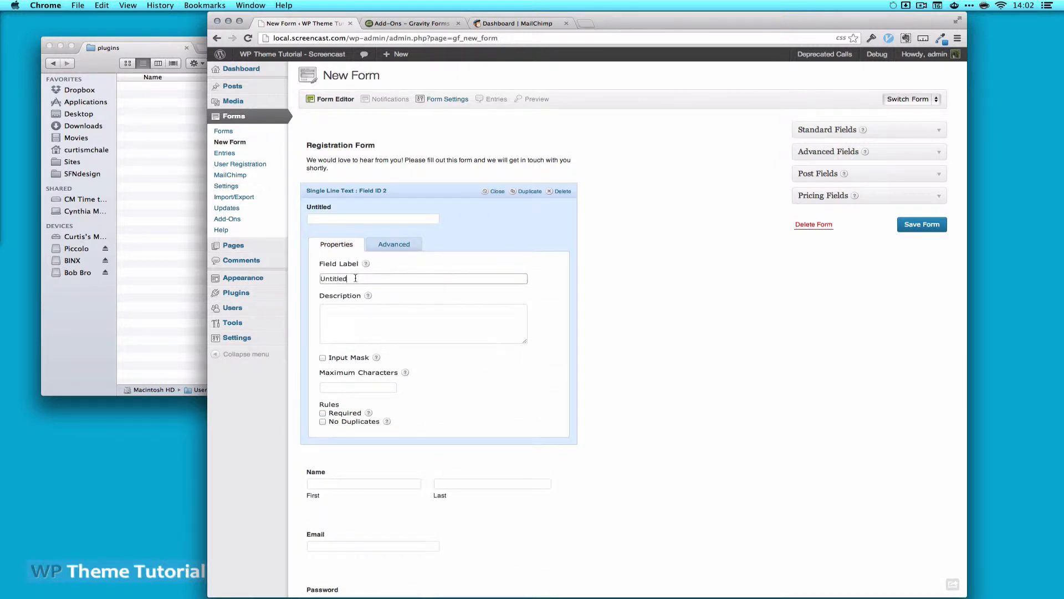
key("super+a")
type("Username")
left_click(323, 413)
left_click(495, 191)
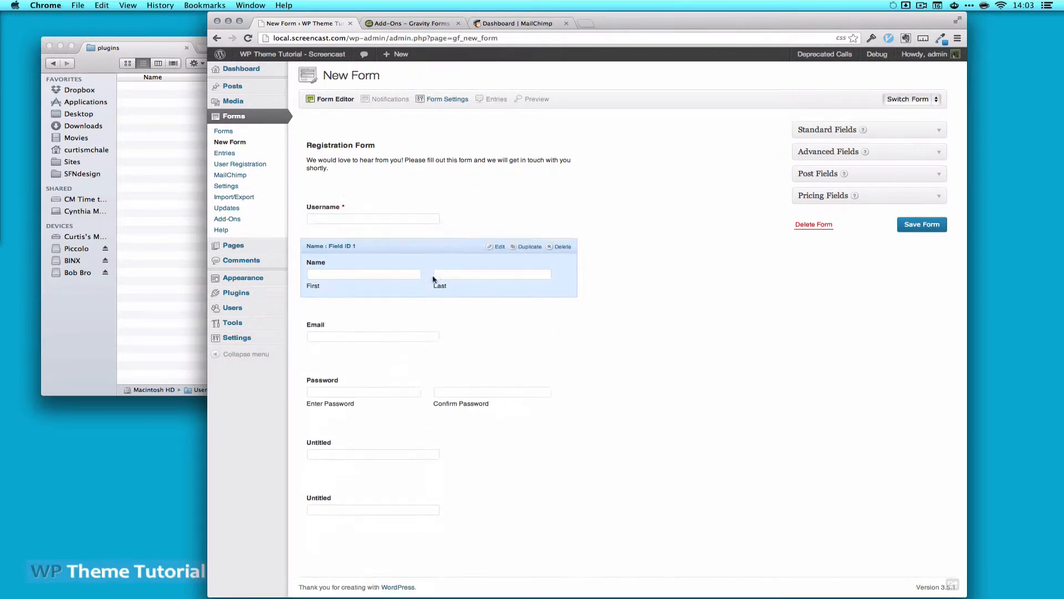
left_click(496, 247)
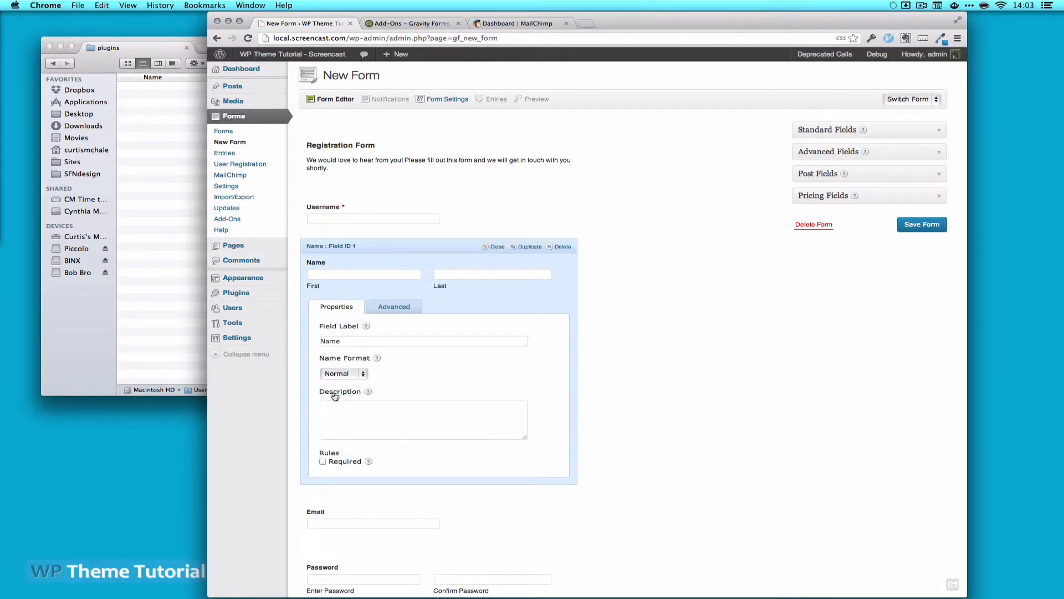
left_click(323, 461)
left_click(496, 247)
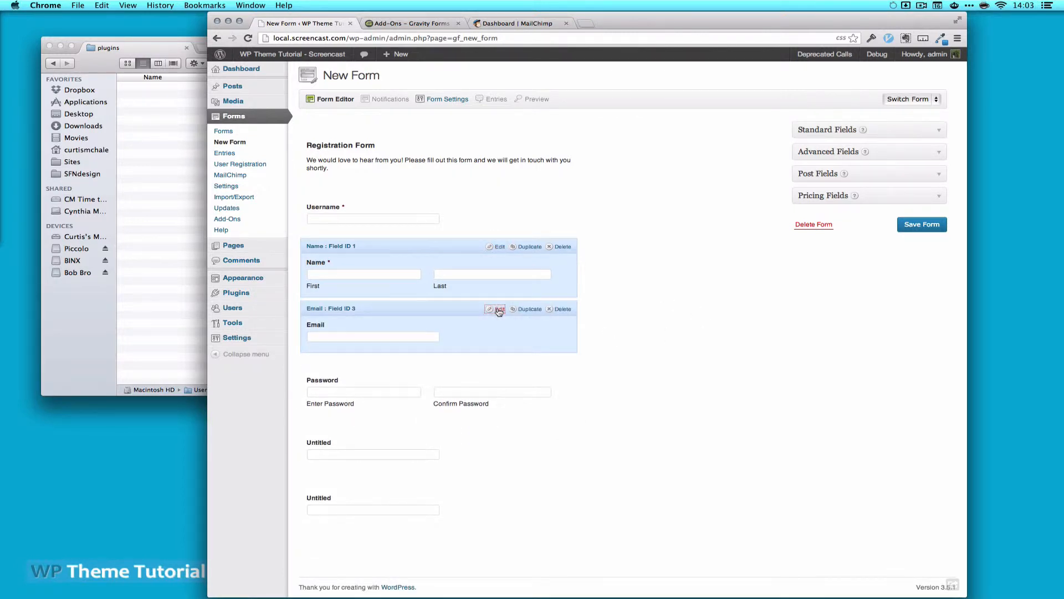
Make Email required with No Duplicates enabled, and make Password required
left_click(499, 309)
left_click(322, 499)
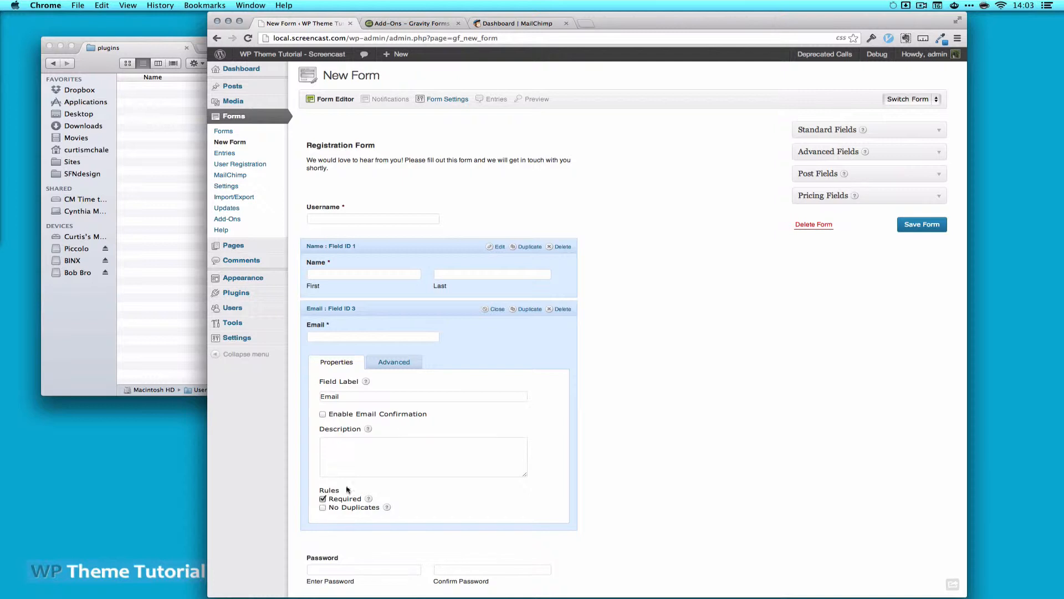
left_click(323, 507)
left_click(496, 309)
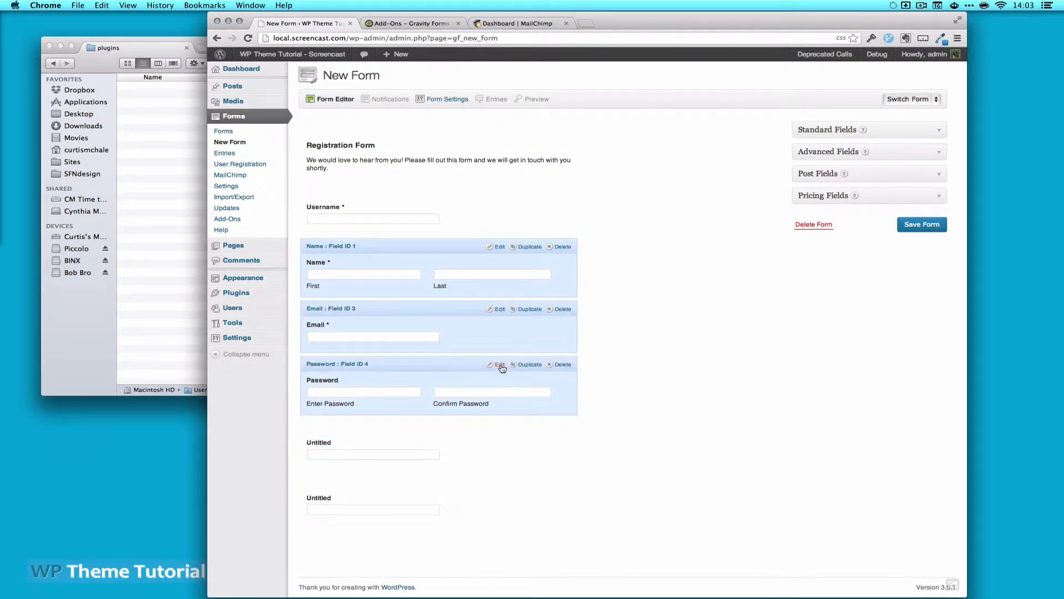
left_click(497, 364)
left_click(322, 561)
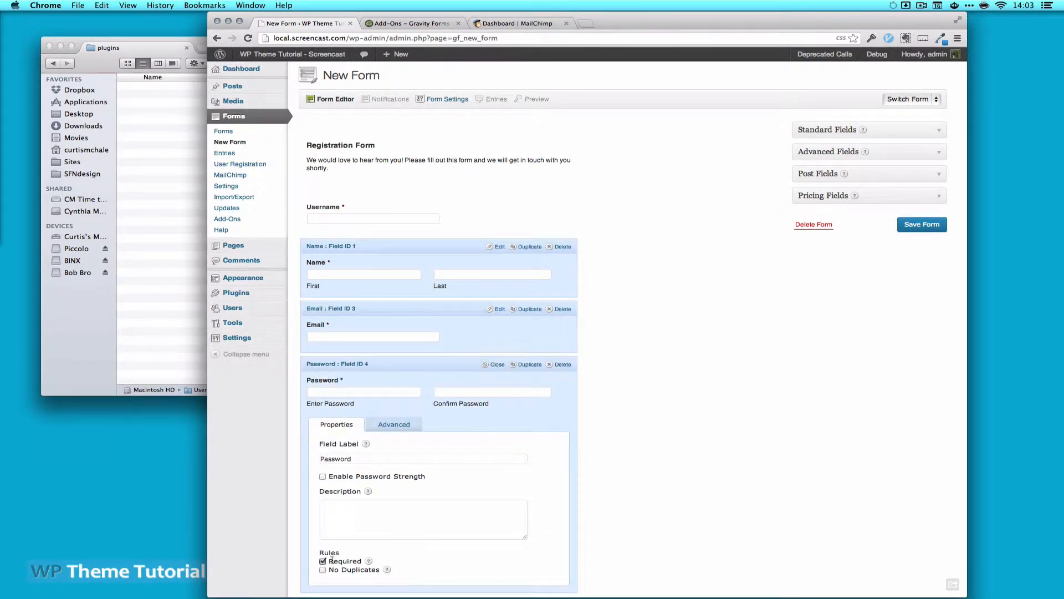
left_click(494, 364)
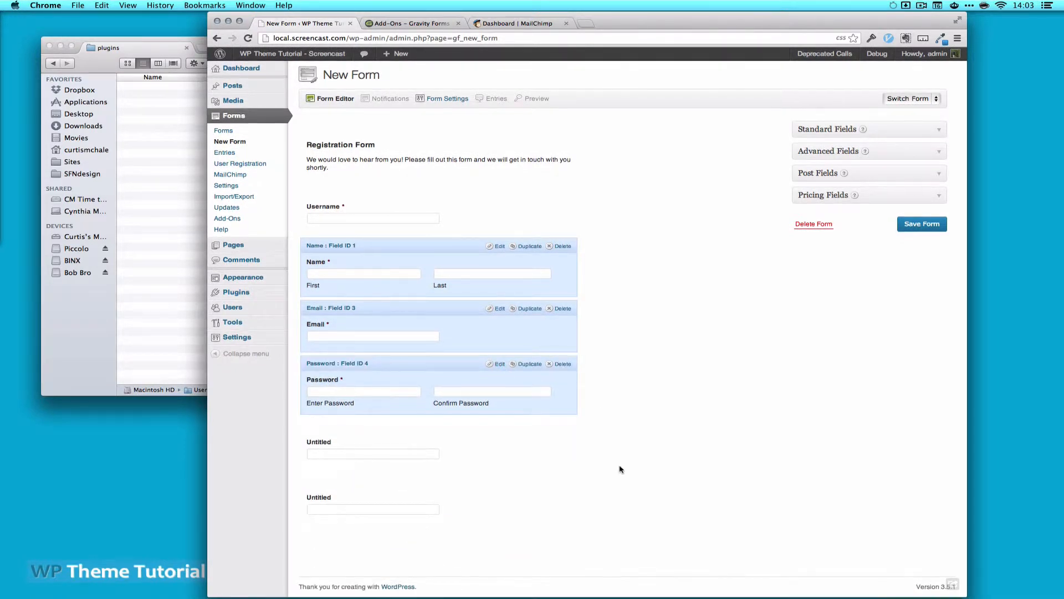
Label the next untitled text field 'Twitter Name'
left_click(498, 427)
scroll(388, 488, "down", 1)
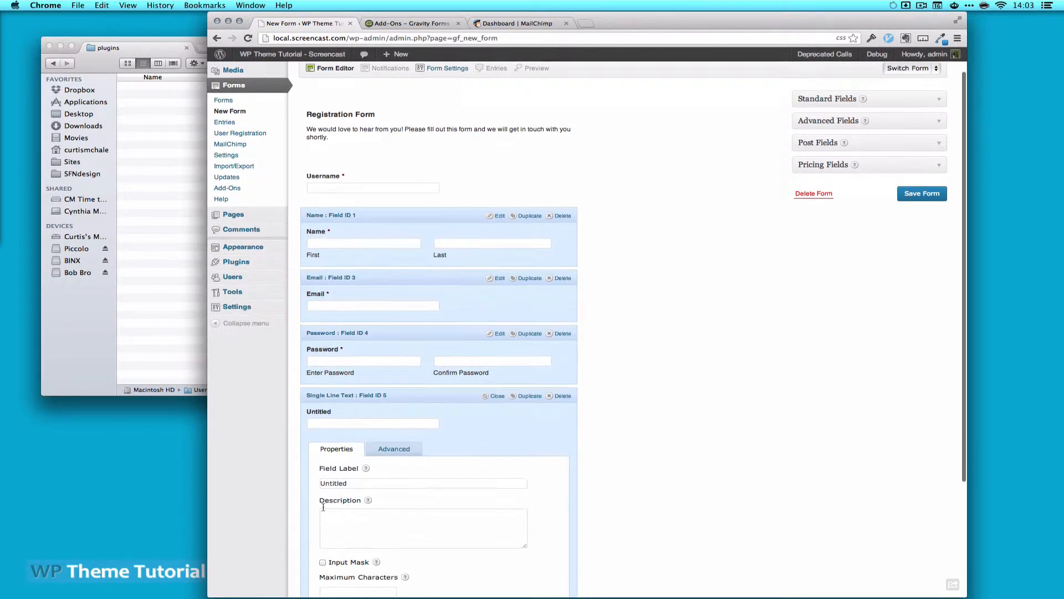
left_click(350, 483)
double_click(349, 483)
type("Twitter Name")
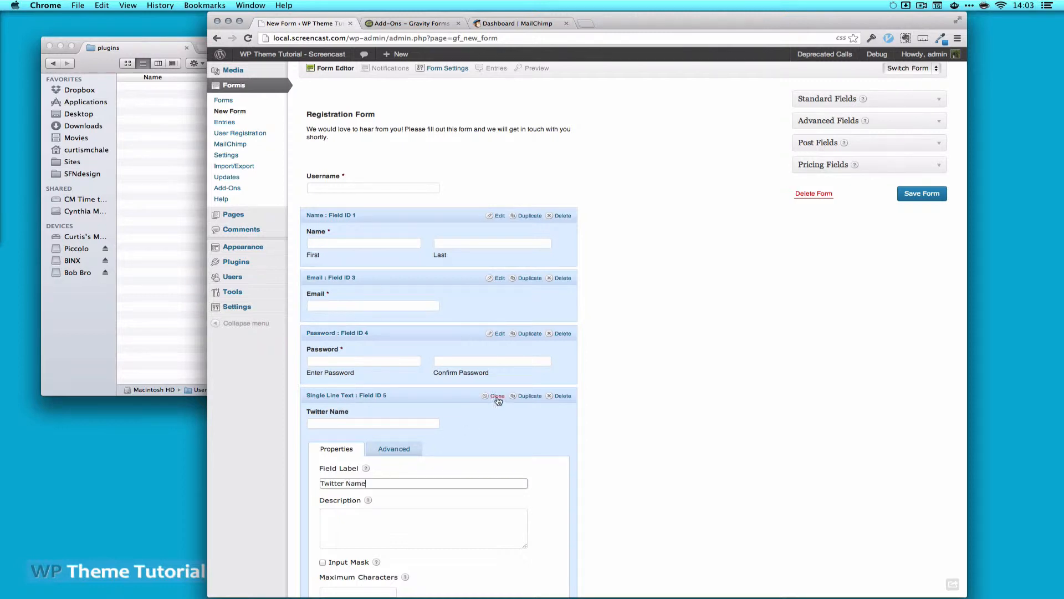
left_click(494, 396)
Label the last text field 'Facebook Profile or Page' and save the form
left_click(498, 482)
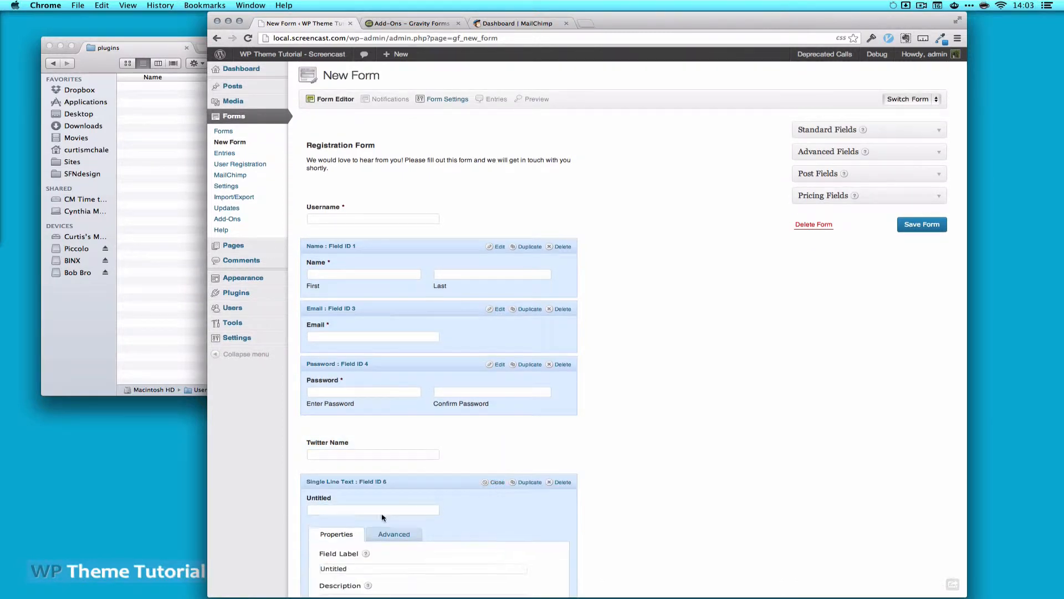
scroll(355, 517, "down", 3)
left_click(355, 441)
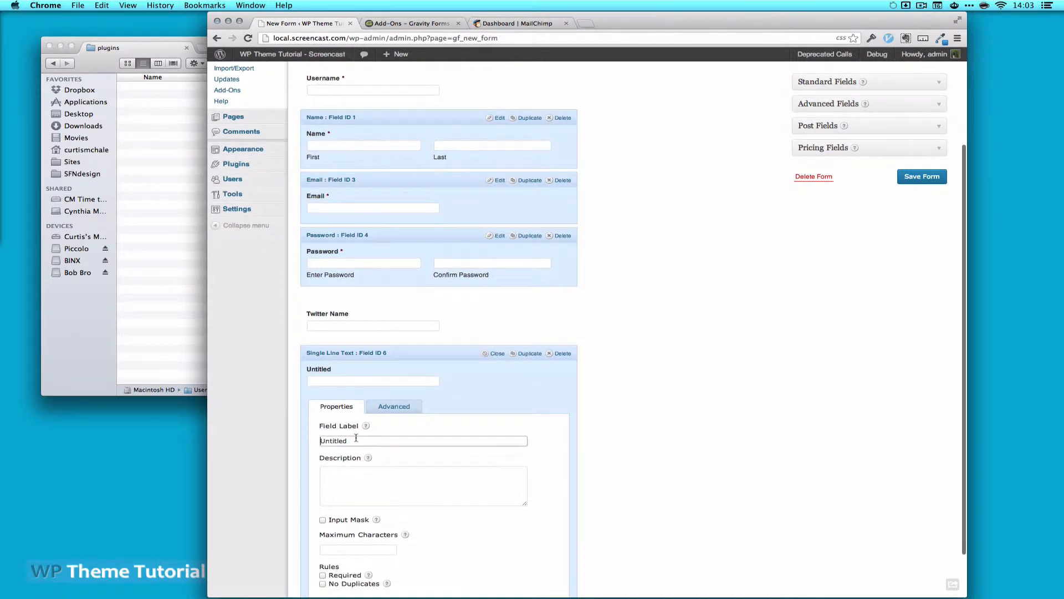
double_click(356, 441)
type("Facebook Profile o")
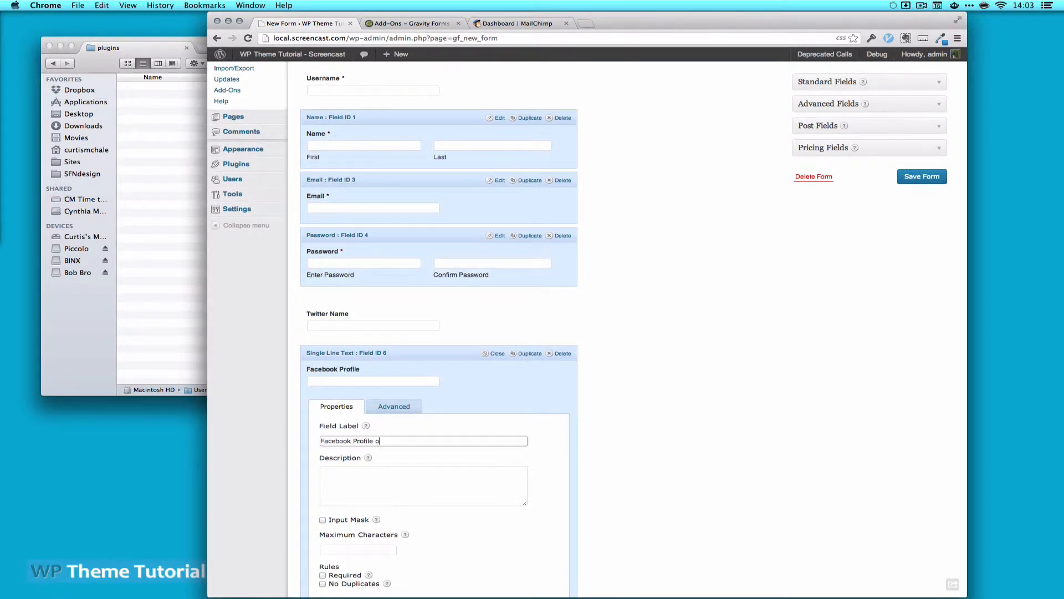
type("r Page")
left_click(497, 353)
left_click(933, 229)
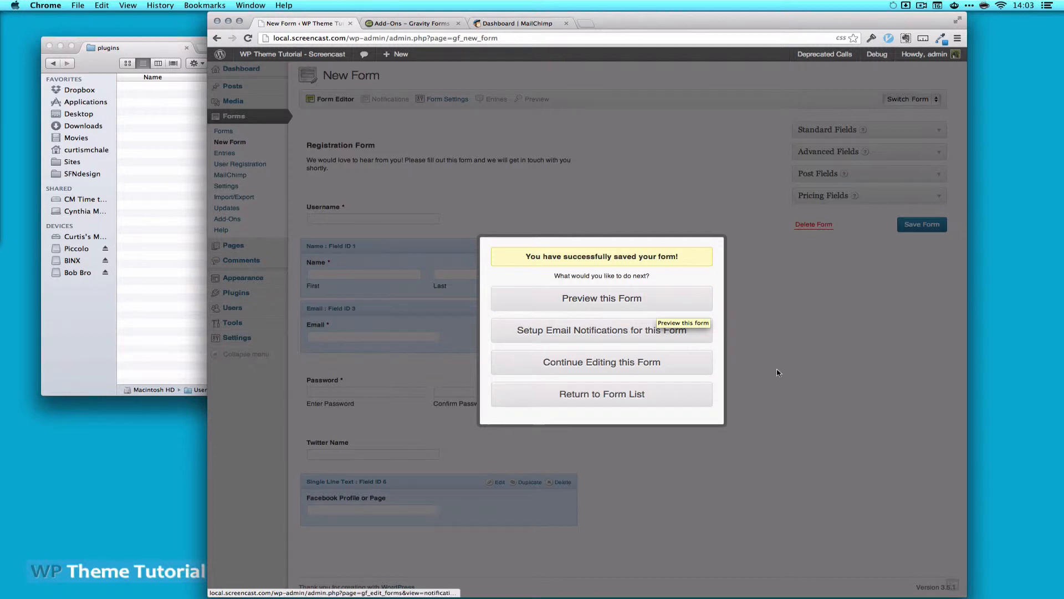
left_click(630, 371)
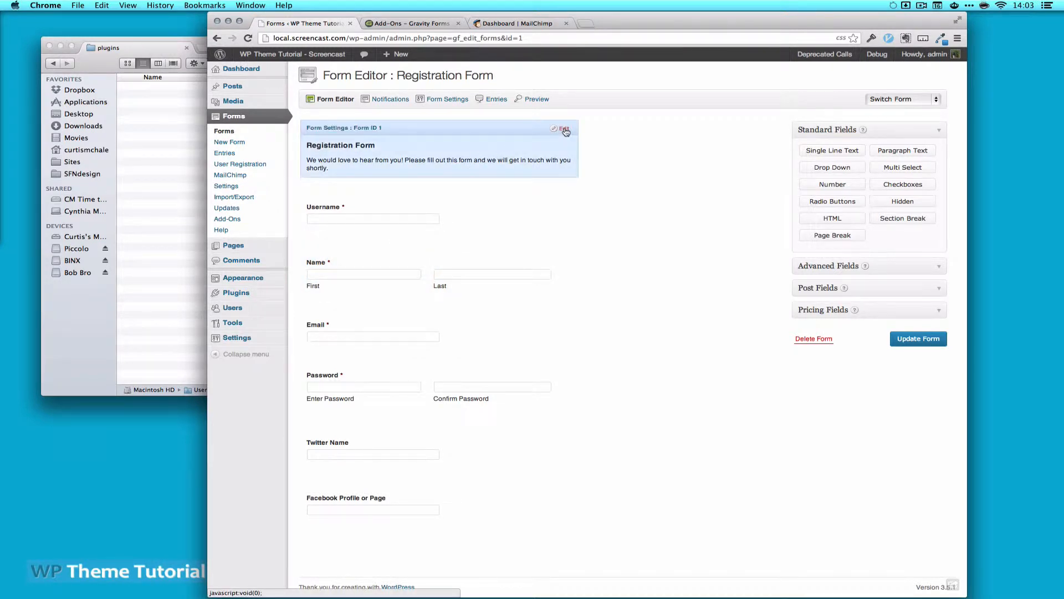
Change the Registration Form confirmation to a thanks-for-registering, check-your-email-for-username-and-password message and update the form
left_click(565, 130)
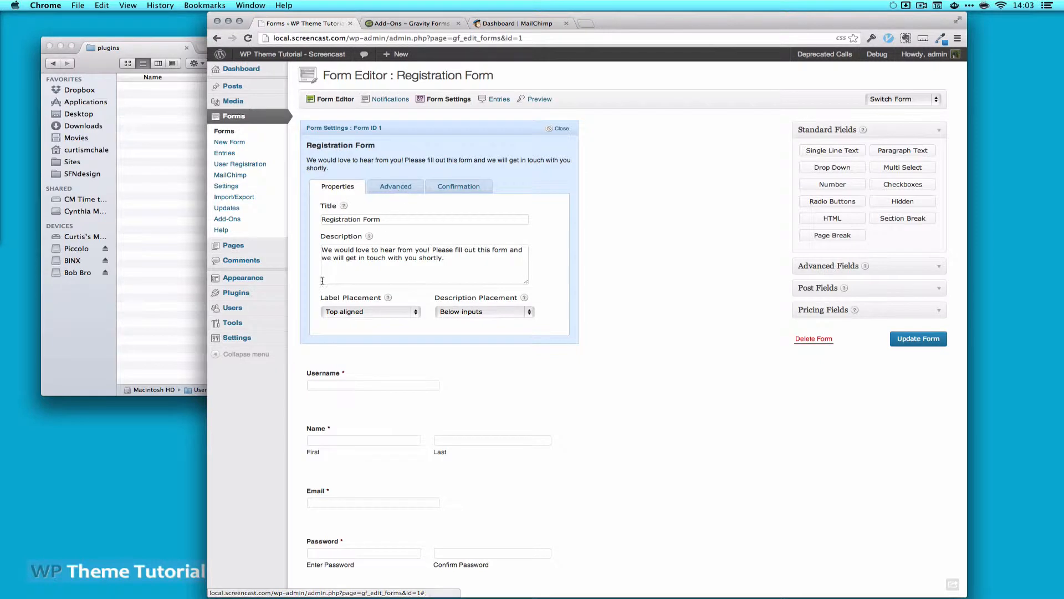
left_click(449, 190)
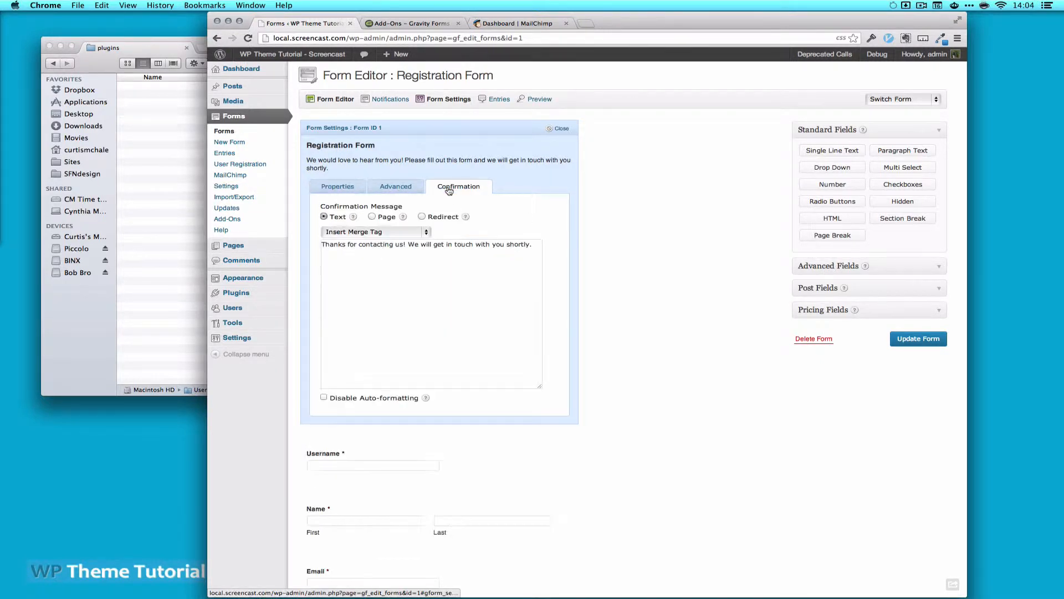
left_click(462, 246)
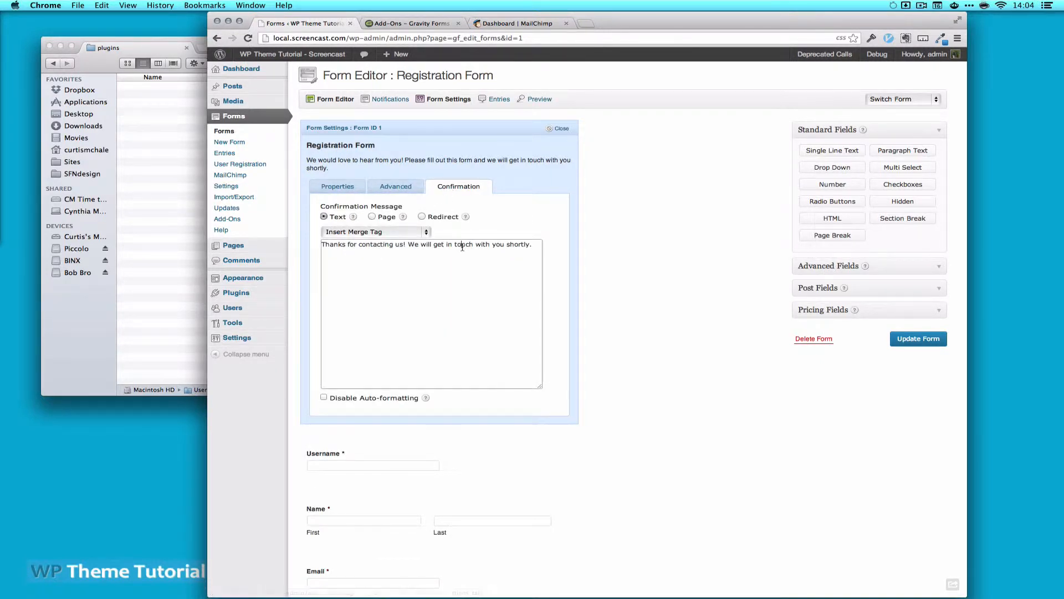
key("super+a")
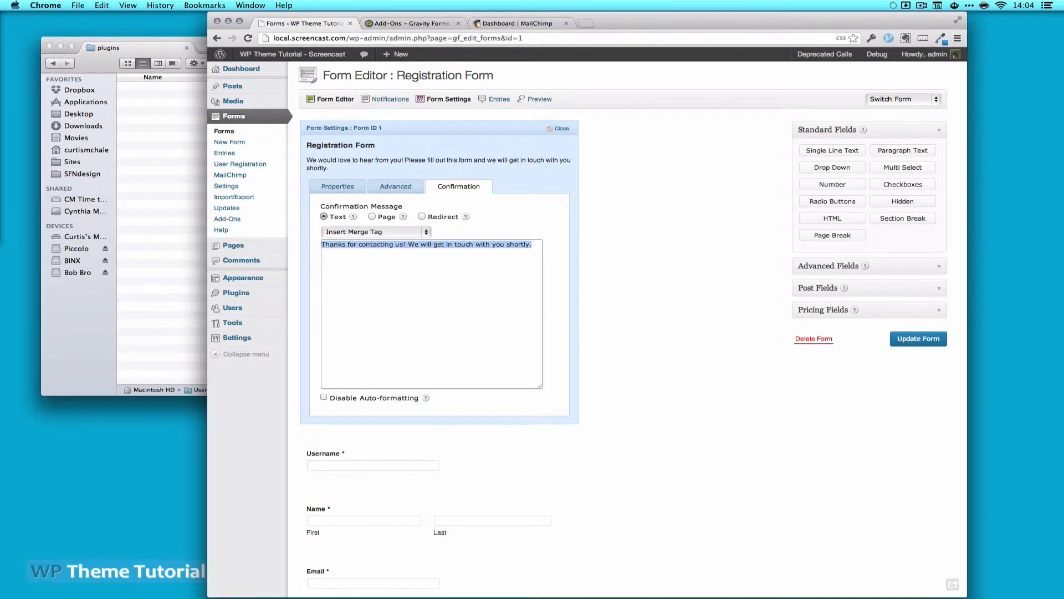
type("Th")
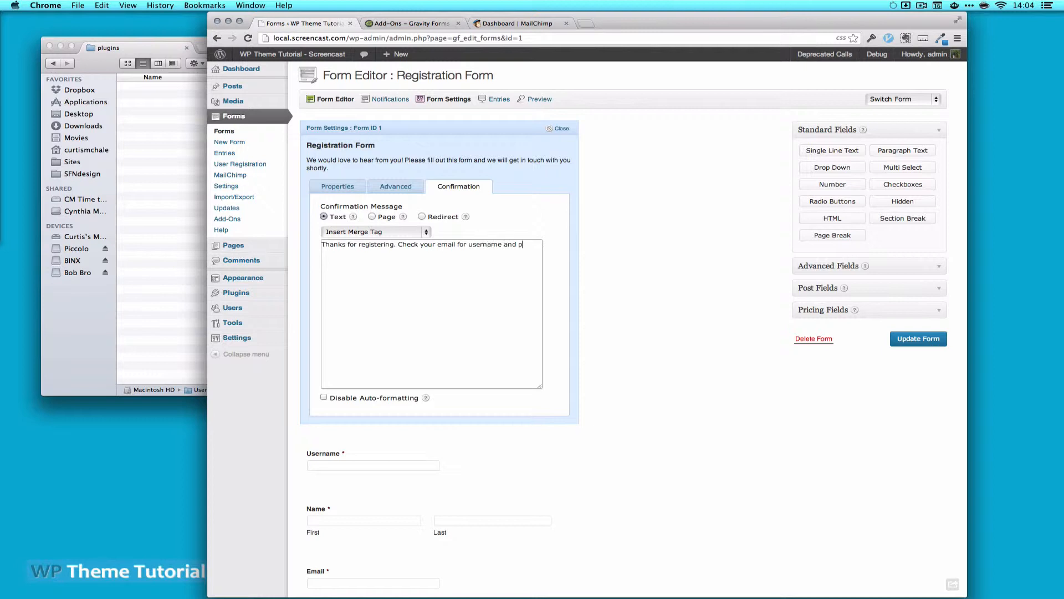
type("ord.")
left_click(919, 338)
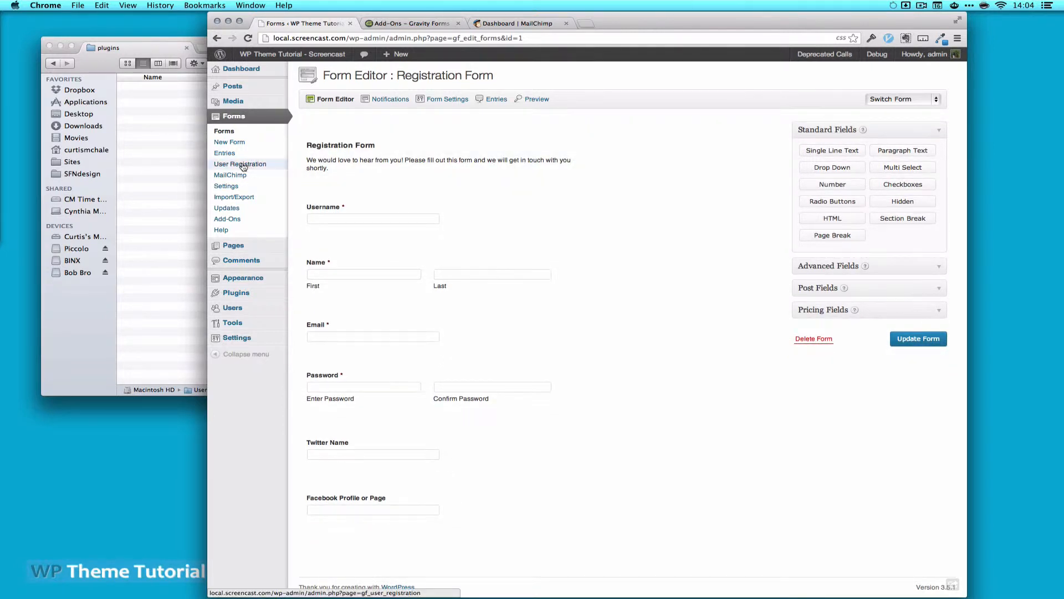
left_click(243, 166)
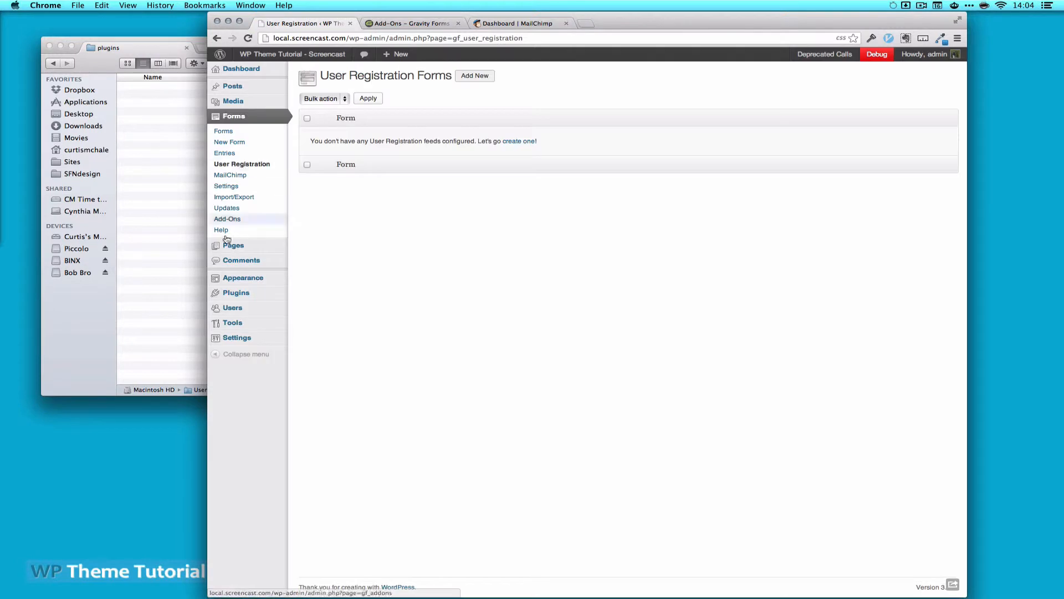
Create a new user registration feed linked to Registration Form
left_click(514, 142)
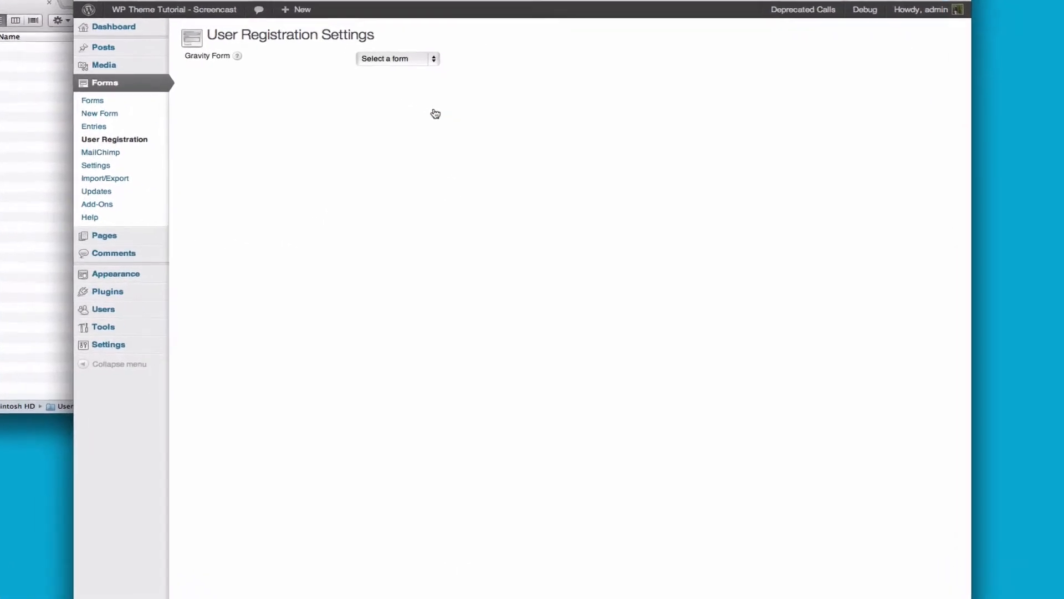
left_click(413, 59)
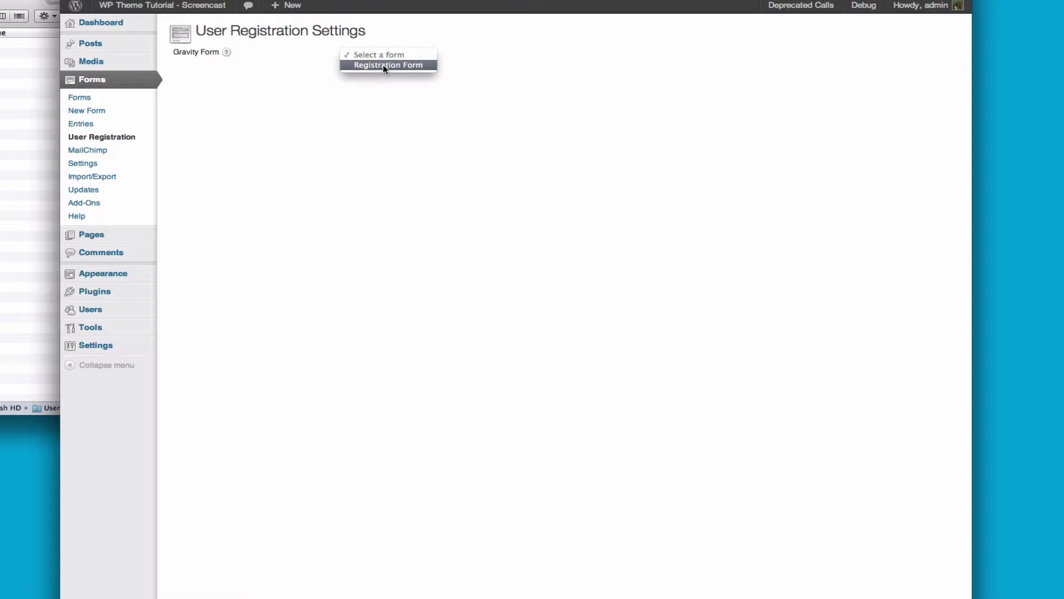
left_click(384, 69)
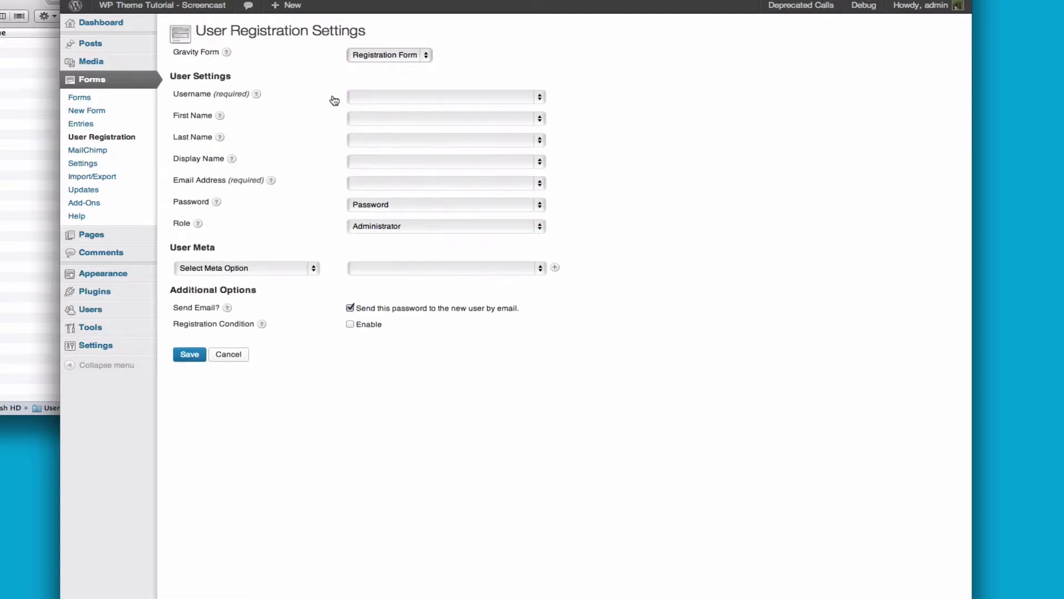
Map Username, First Name to Name (First), Last Name to Name (Last), and Display Name to the username
left_click(373, 97)
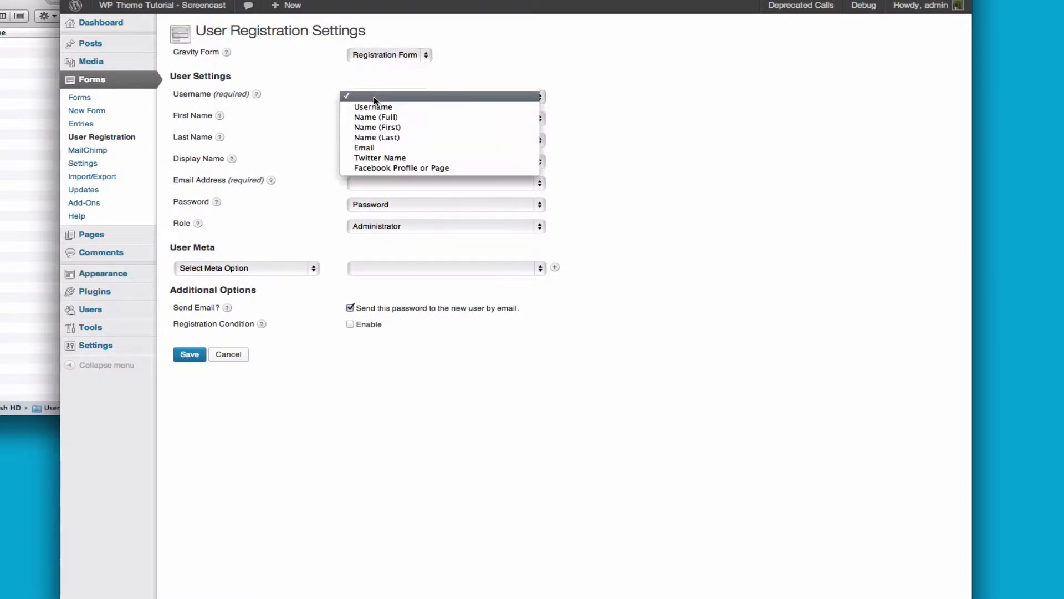
left_click(372, 107)
left_click(350, 118)
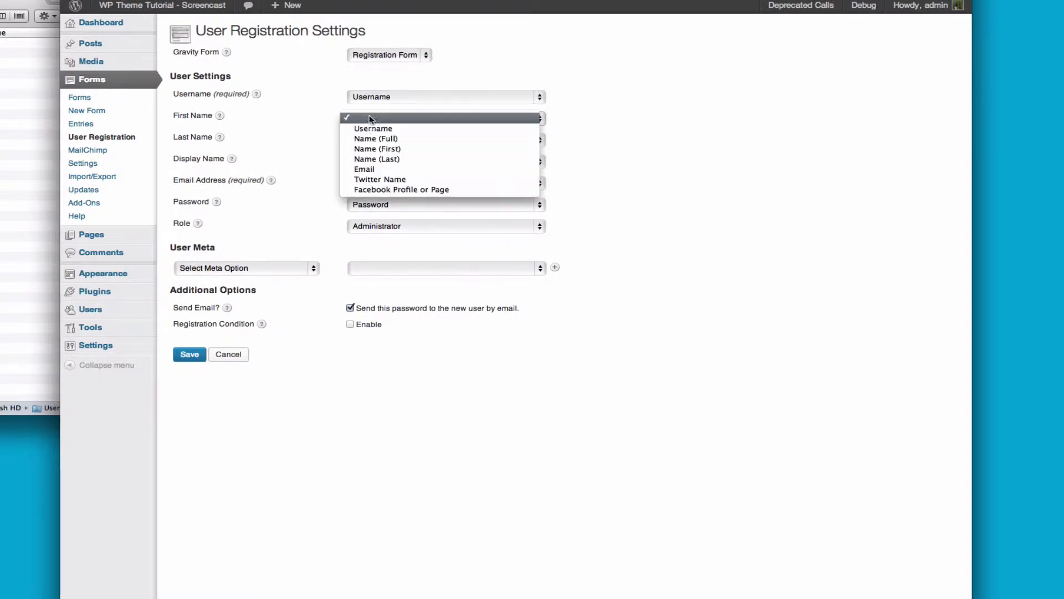
left_click(357, 147)
left_click(404, 141)
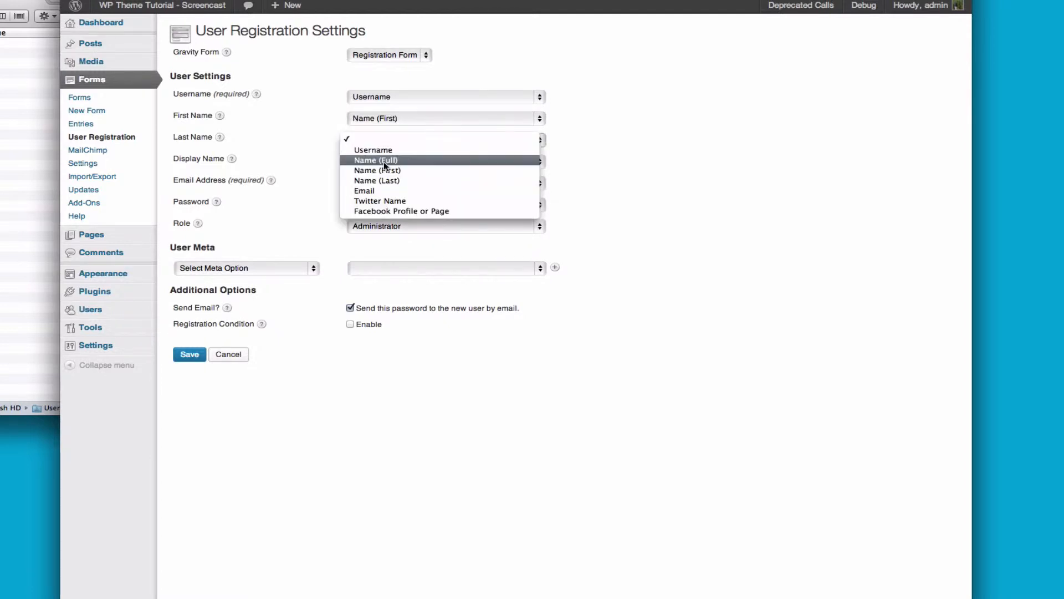
left_click(378, 180)
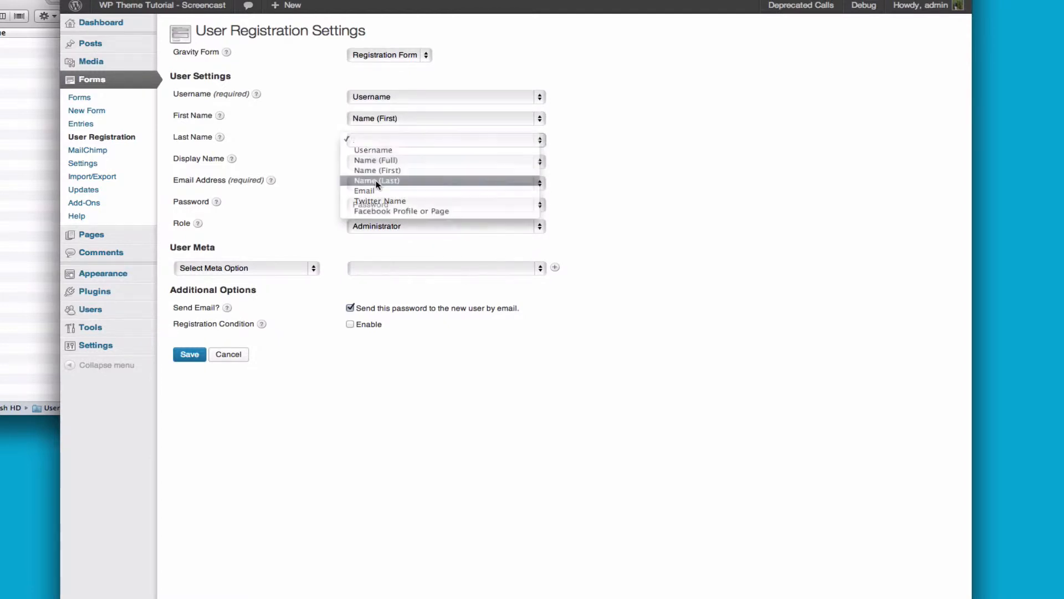
left_click(378, 164)
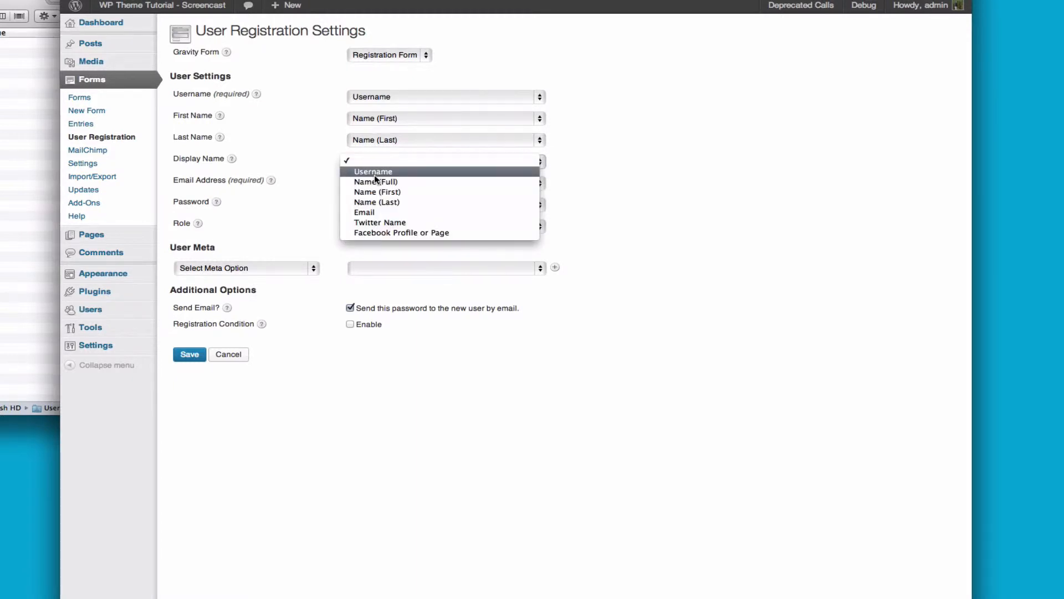
left_click(374, 173)
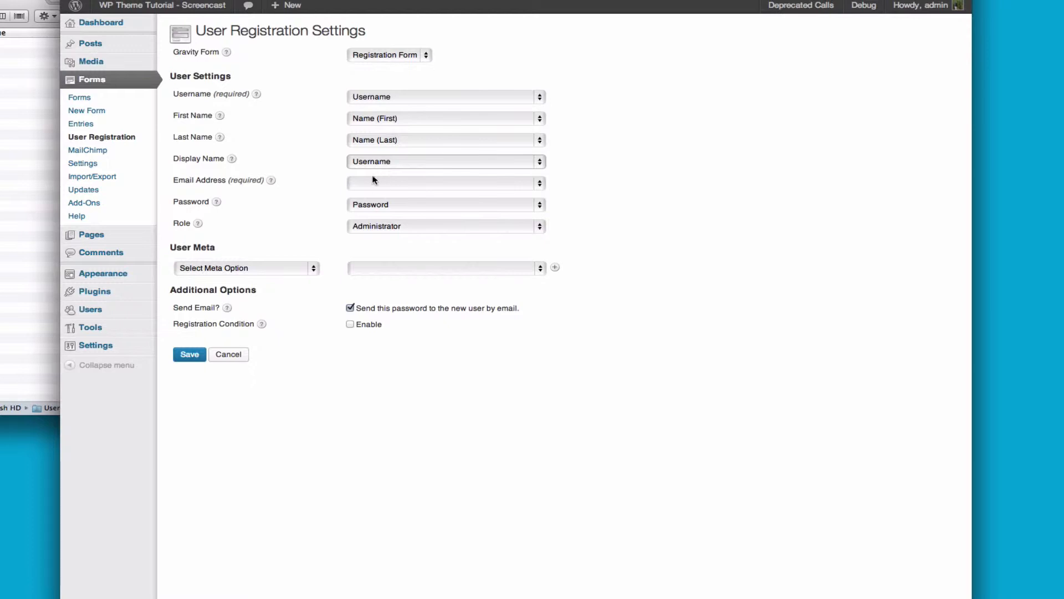
left_click(378, 183)
Map Email Address to the Email field and give new users the Subscriber role
left_click(374, 194)
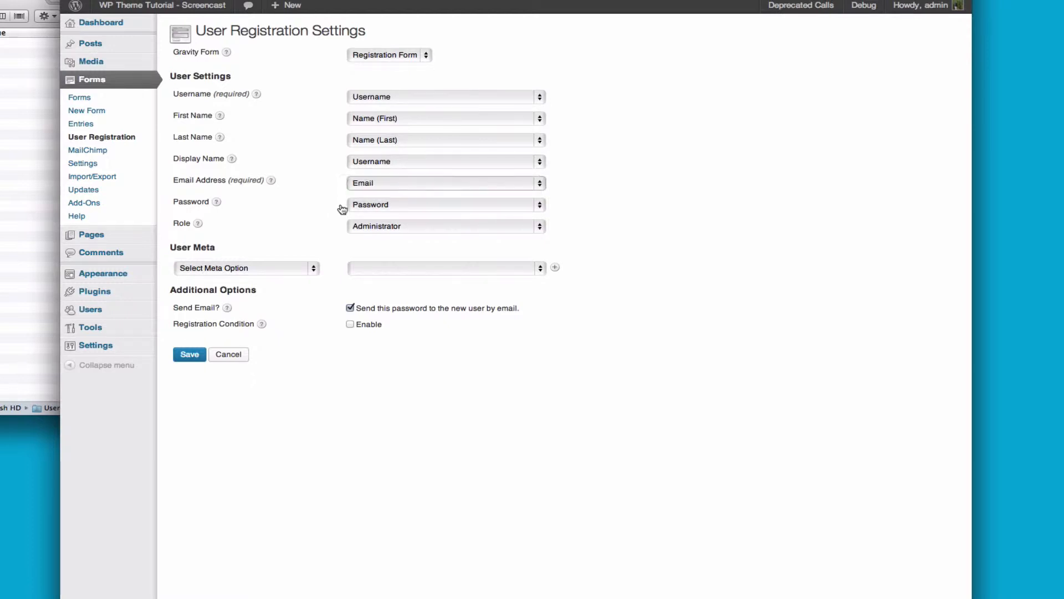
left_click(380, 228)
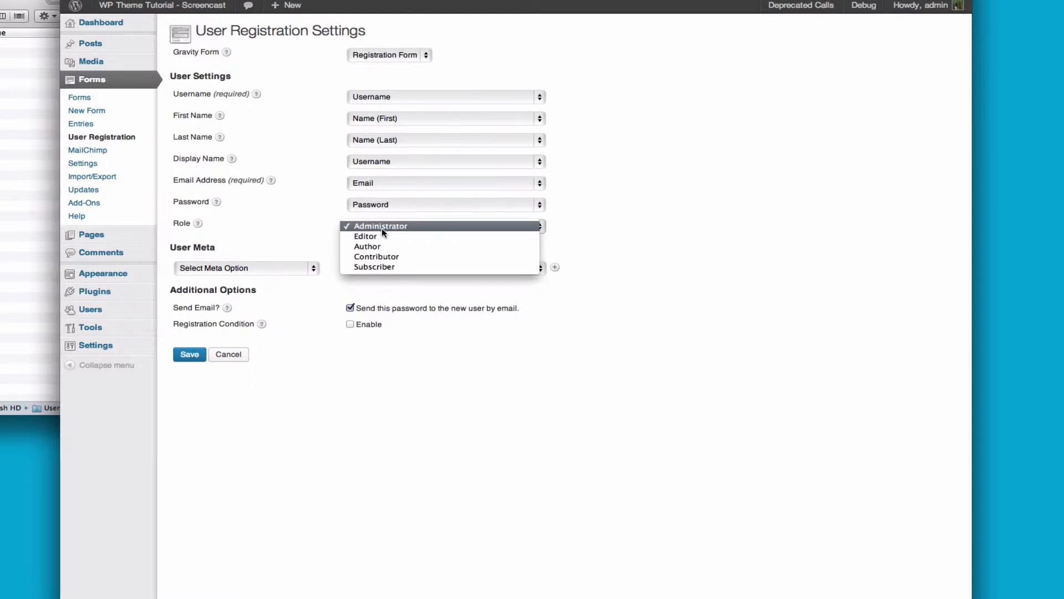
left_click(374, 267)
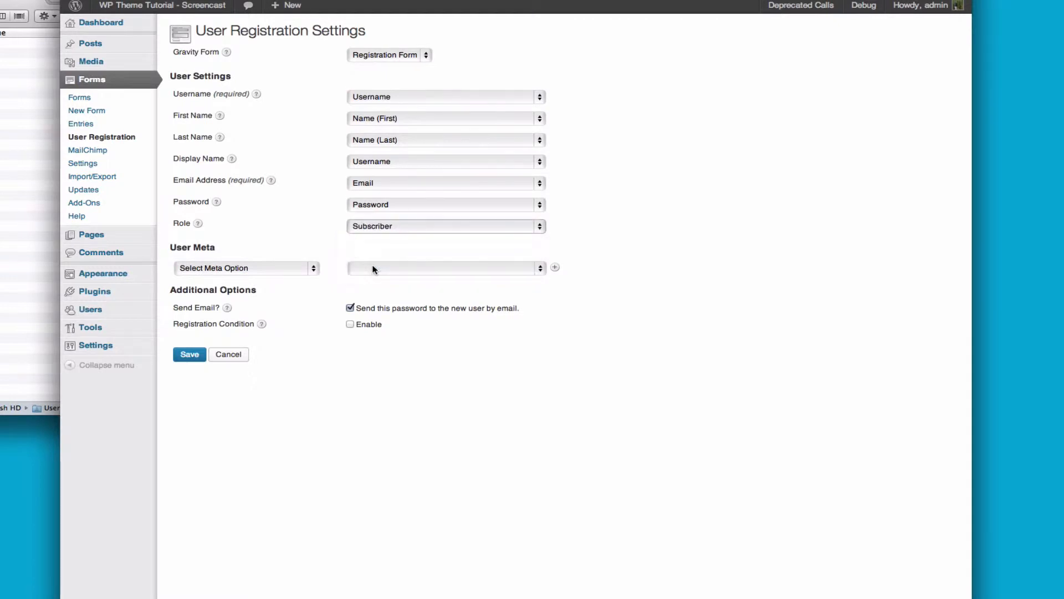
Add custom user meta twitter → Twitter Name and facebook → Facebook Profile or Page, then save the feed
left_click(264, 268)
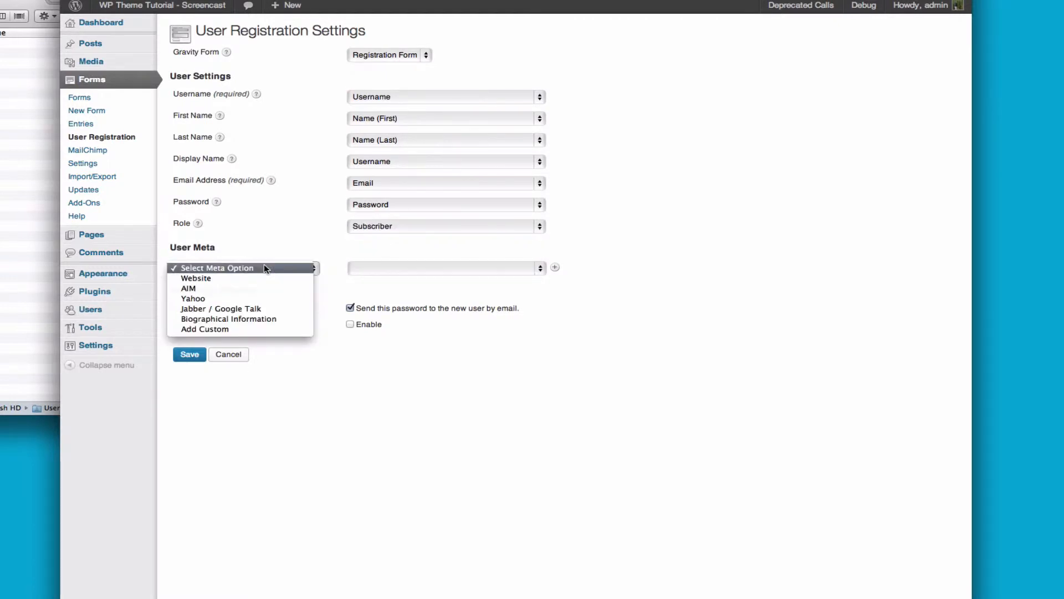
left_click(217, 329)
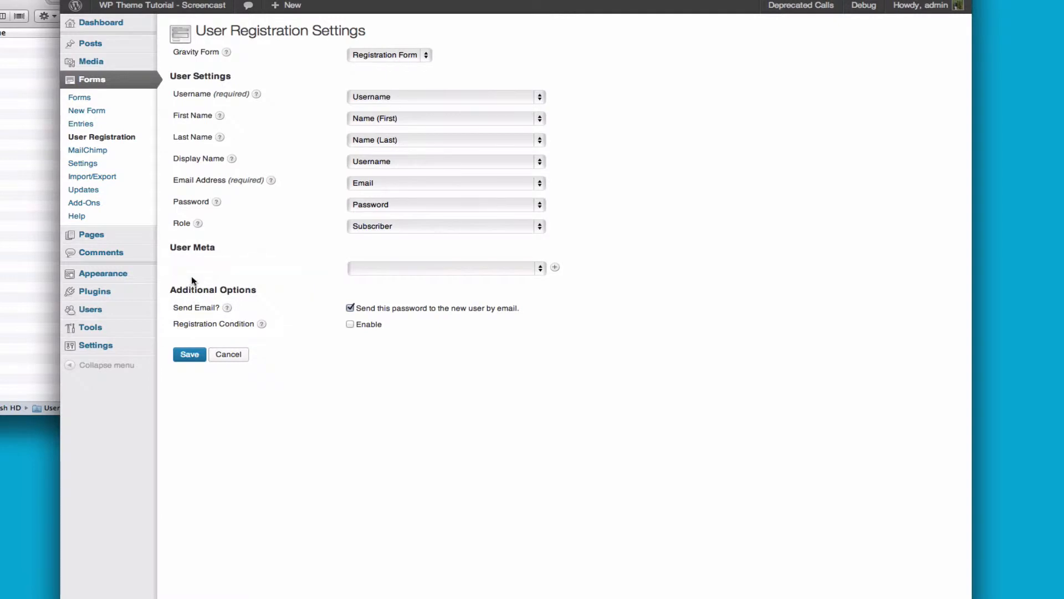
left_click(367, 269)
left_click(380, 329)
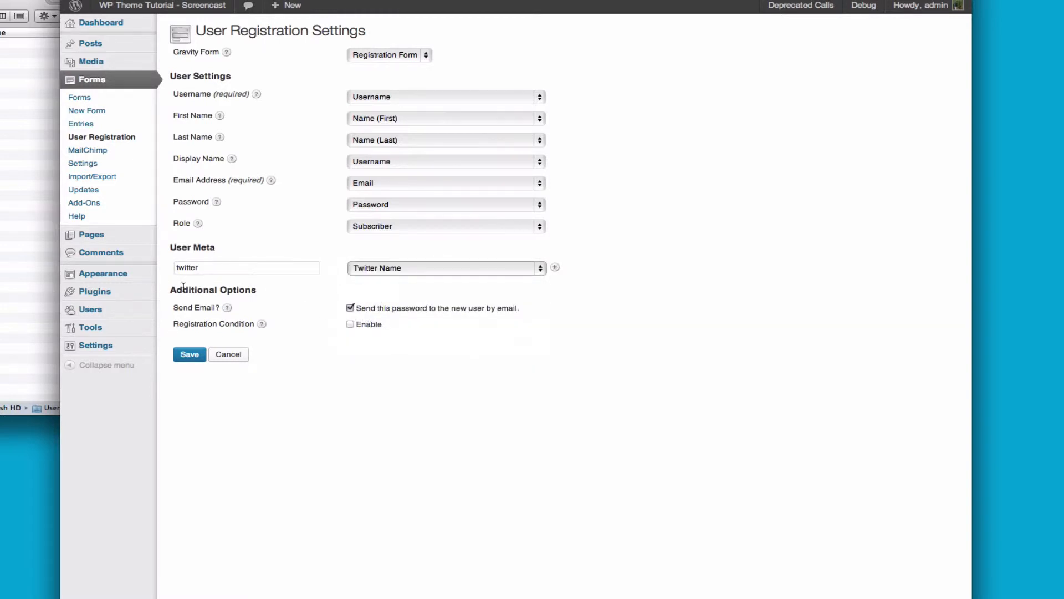
left_click(555, 267)
left_click(224, 287)
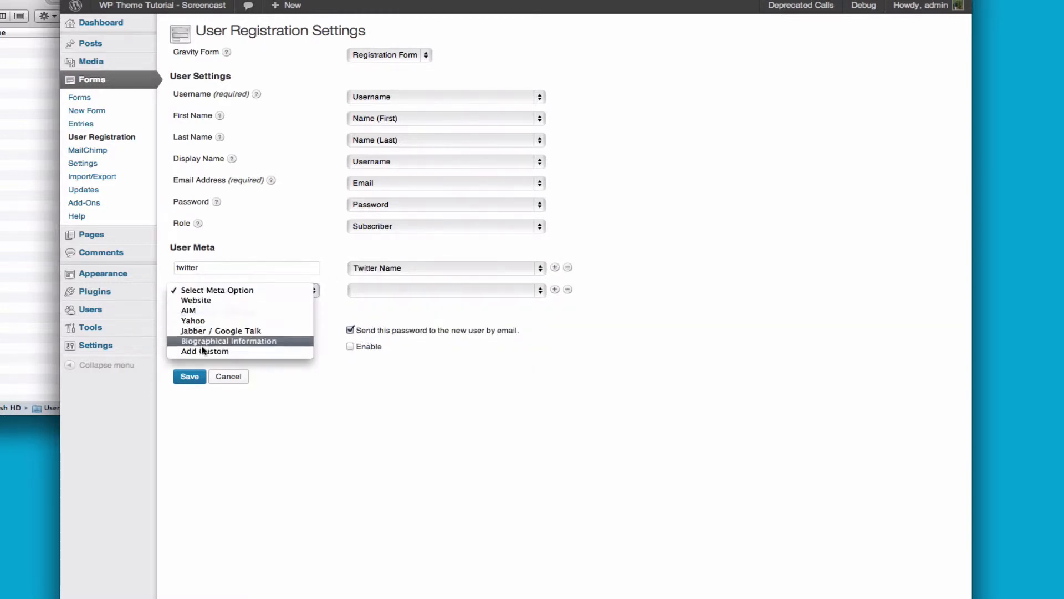
left_click(200, 352)
left_click(202, 291)
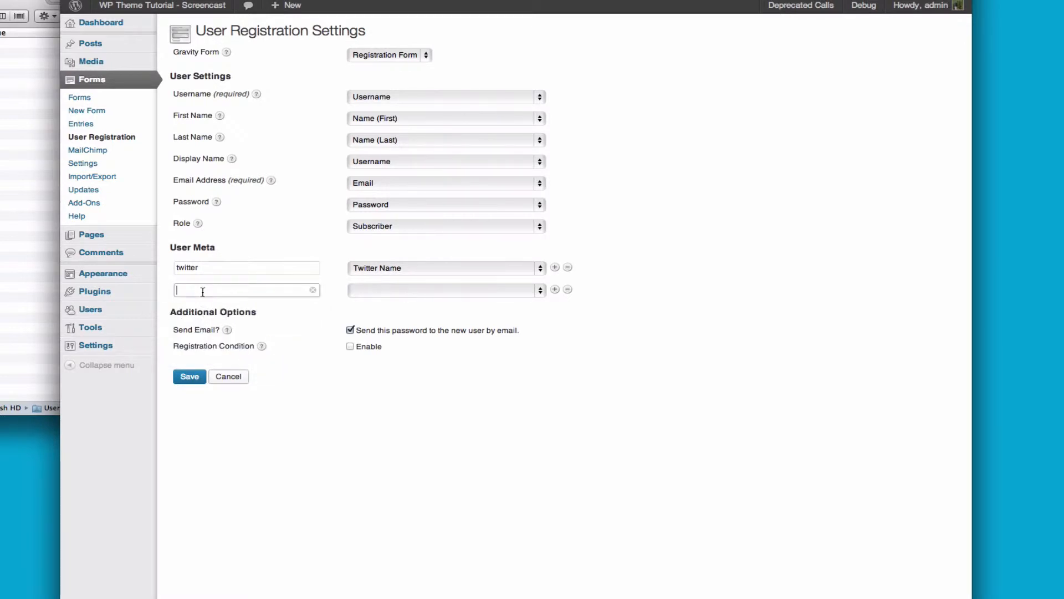
left_click(371, 288)
left_click(380, 361)
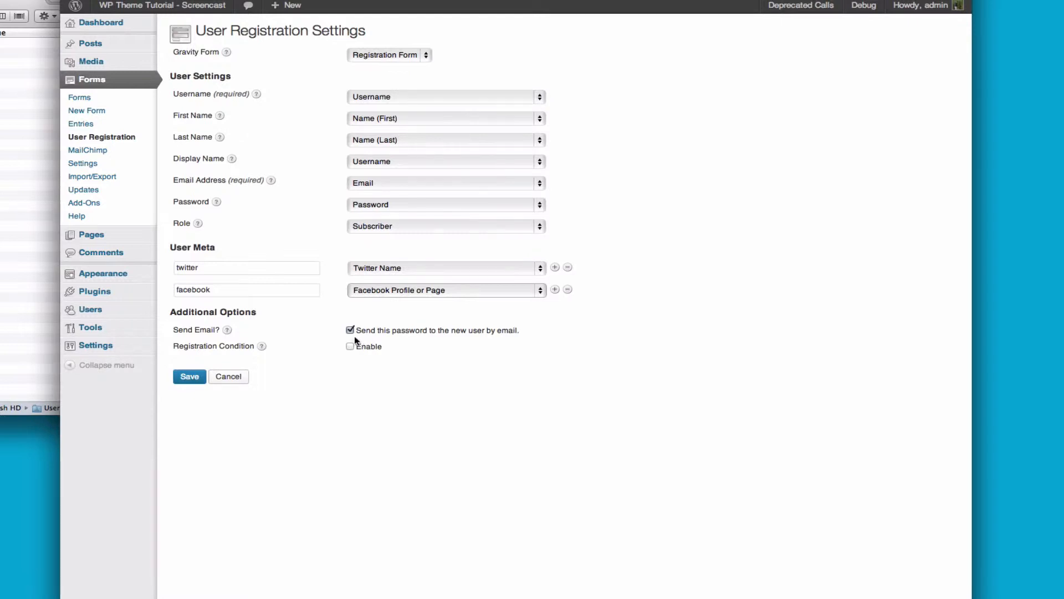
left_click(190, 376)
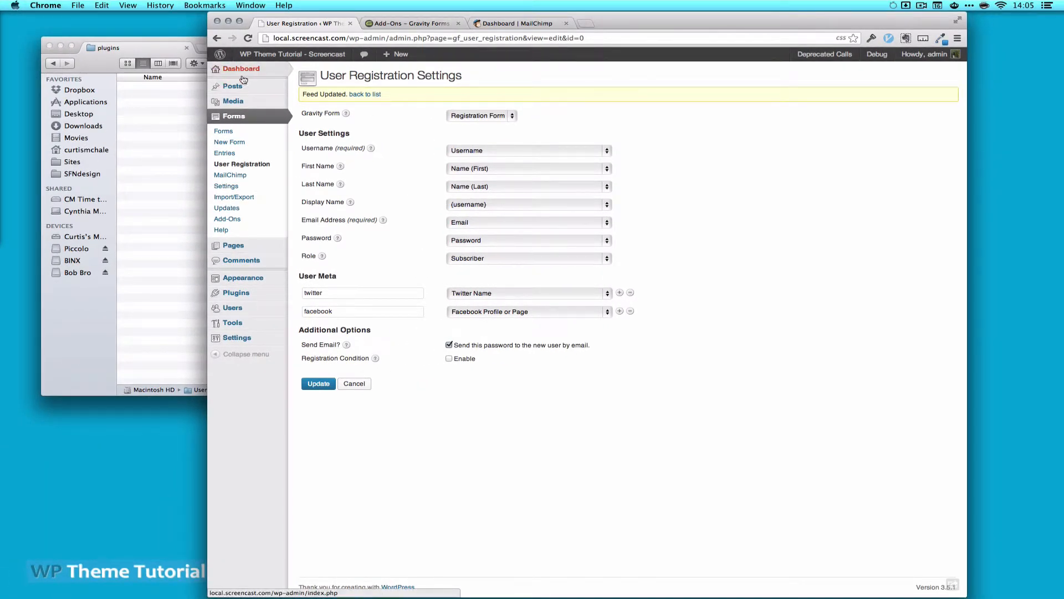
From the Pages list, preview the Dashboard page in a new tab, then open it for editing
left_click(240, 248)
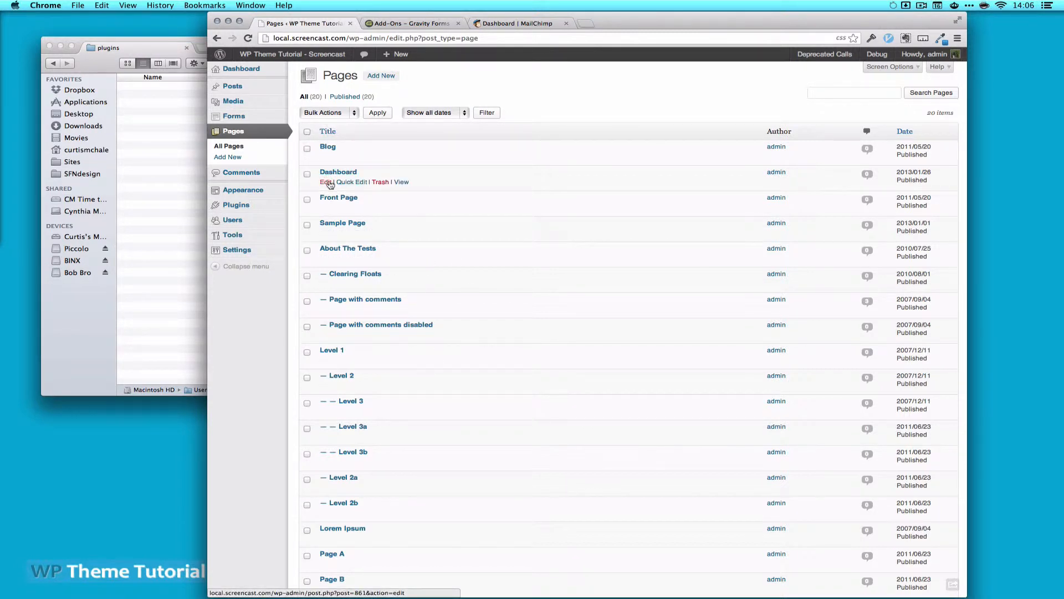
left_click(401, 182, "super")
left_click(416, 23)
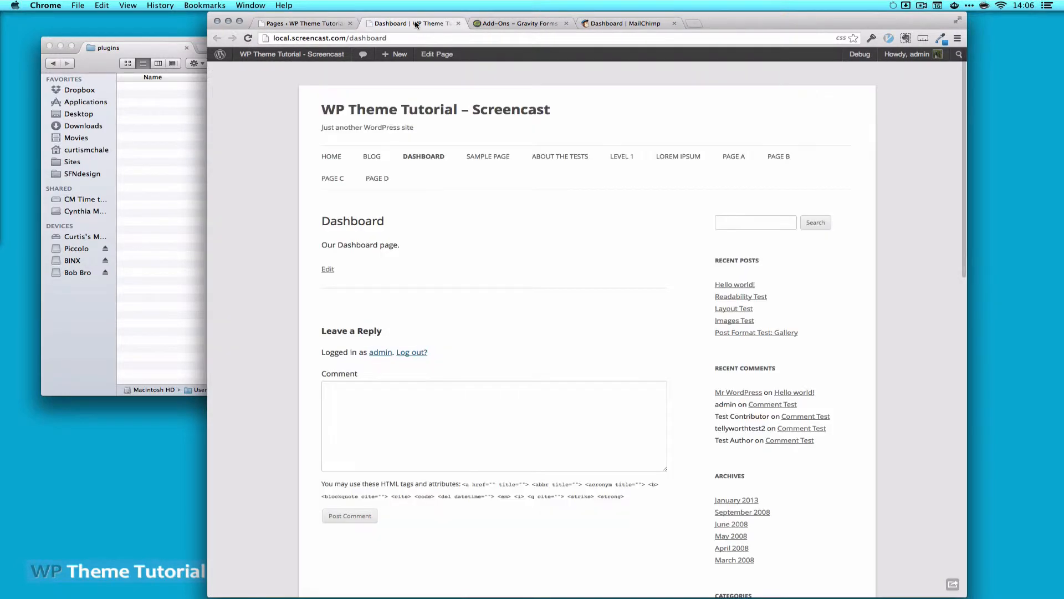
left_click(308, 24)
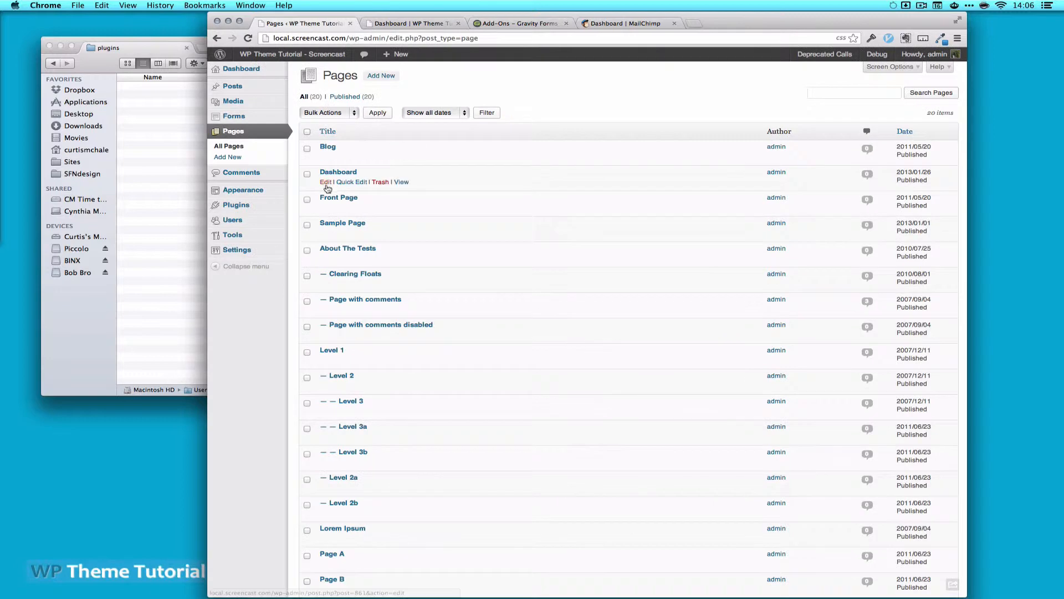
left_click(326, 182)
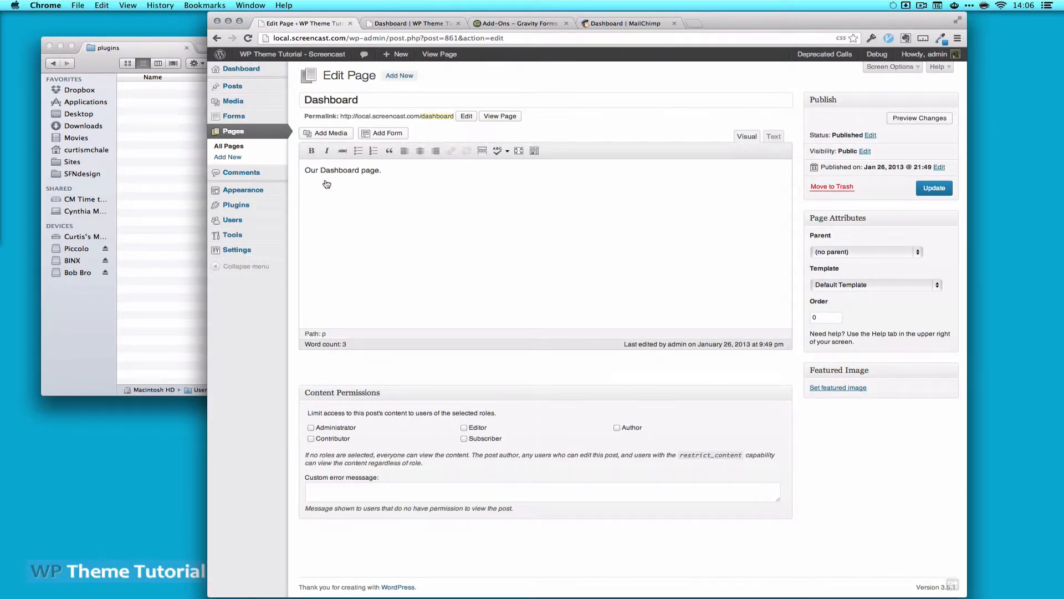
Retitle the page 'Registration' and delete the old 'Our Dashboard page.' body text
left_click_drag(372, 104, 308, 99)
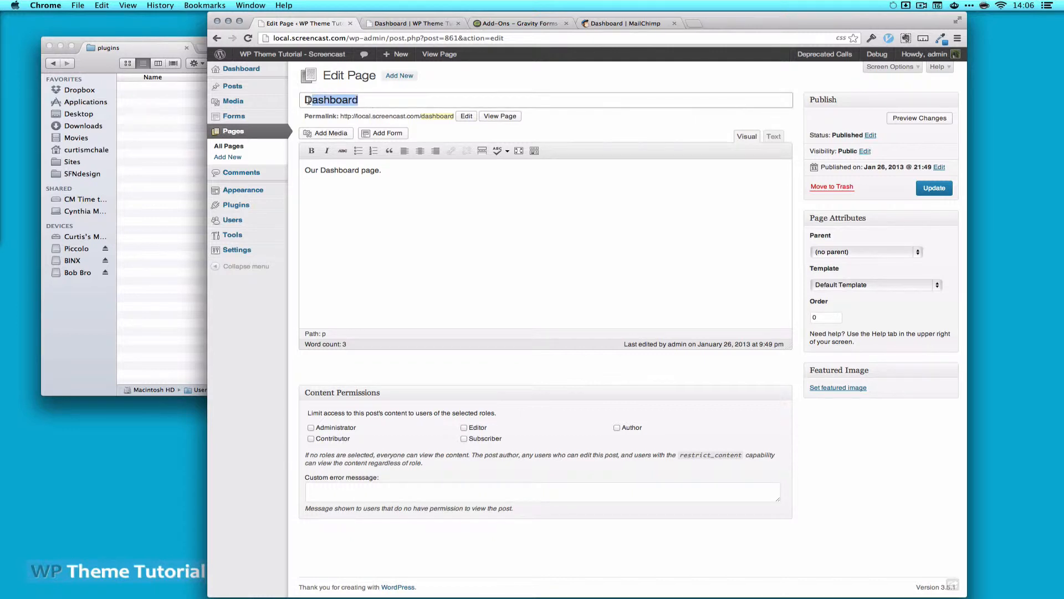
type("C")
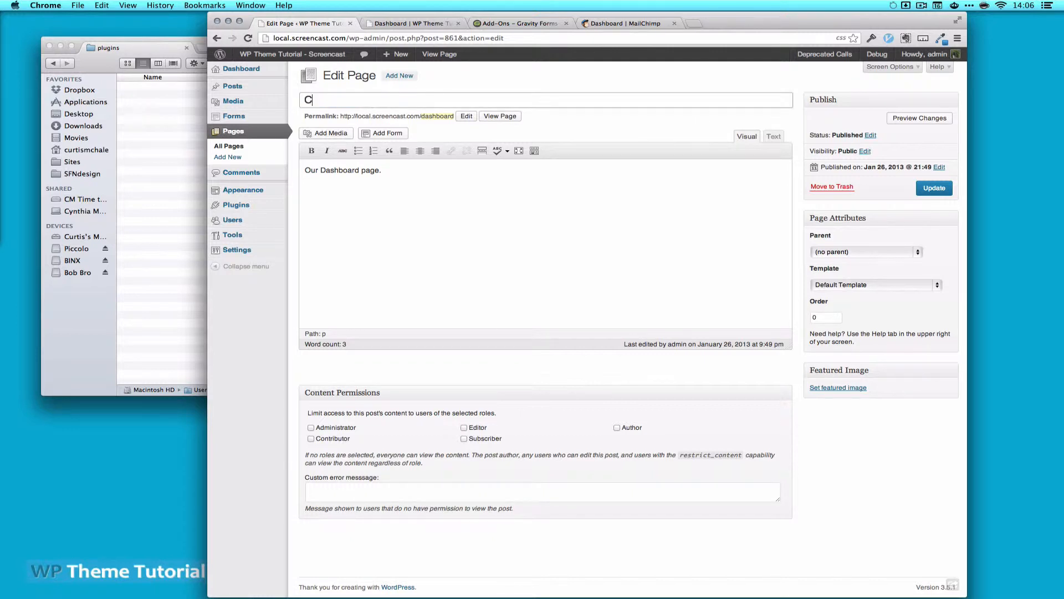
type("egista")
key("BackSpace")
type("ration")
key("Tab")
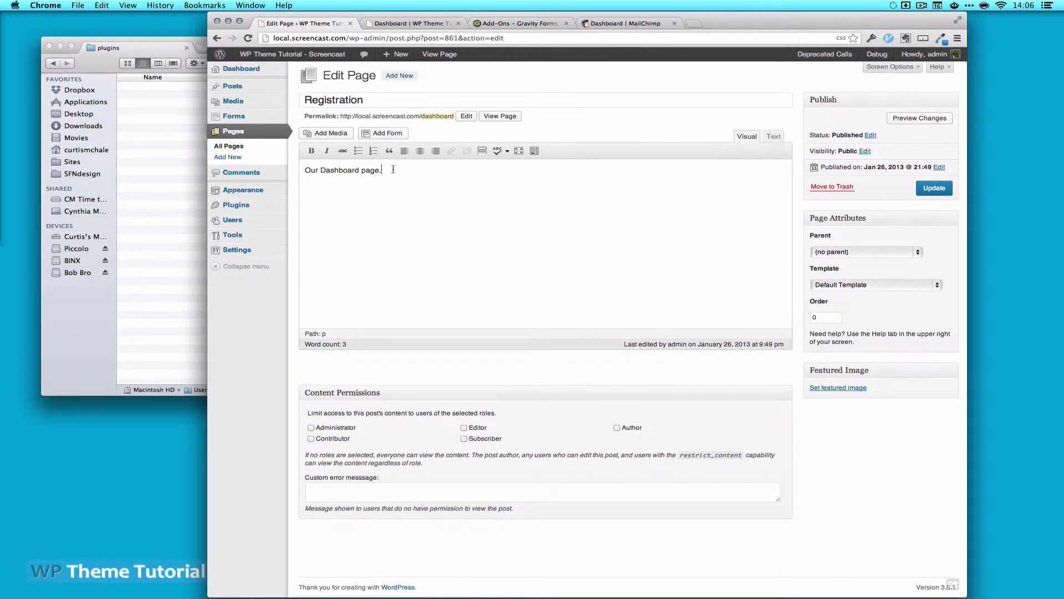
key("super+a")
key("BackSpace")
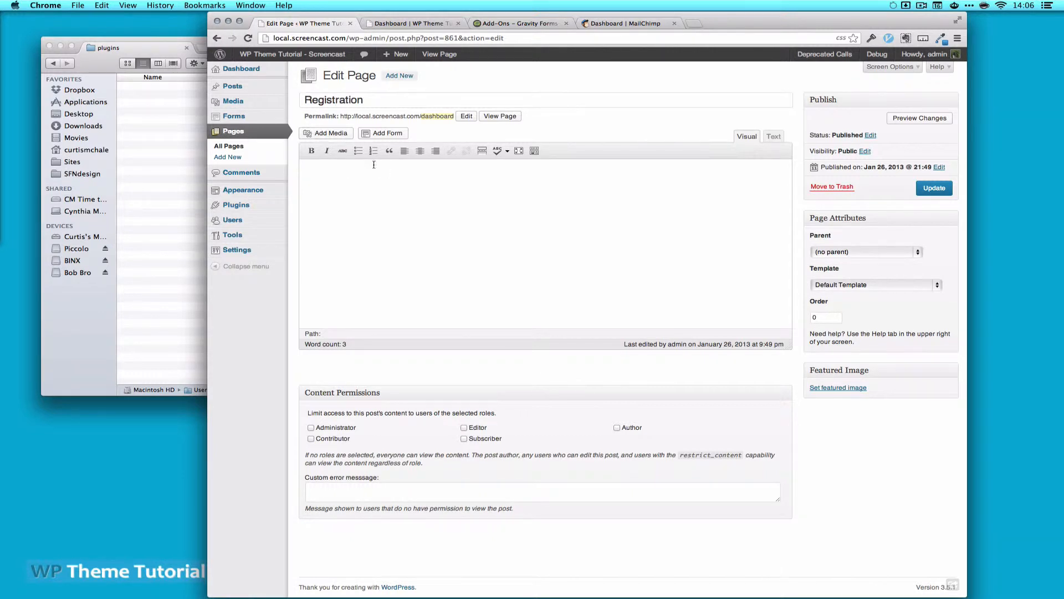
Embed Registration Form with AJAX enabled and its title and description hidden
left_click(385, 133)
left_click(477, 137)
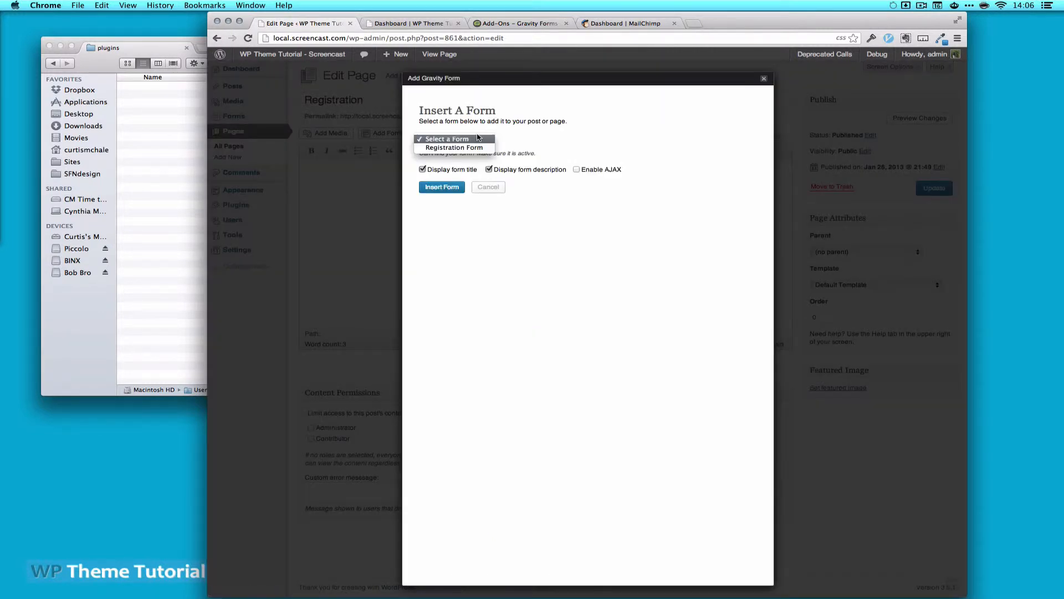
left_click(446, 148)
left_click(576, 170)
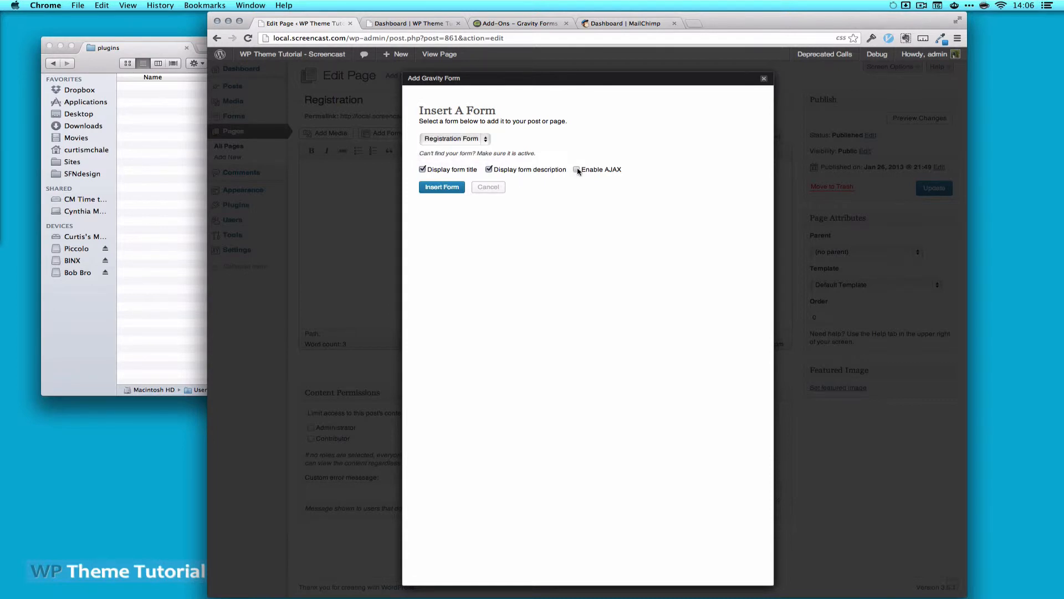
left_click(488, 169)
left_click(422, 170)
left_click(450, 190)
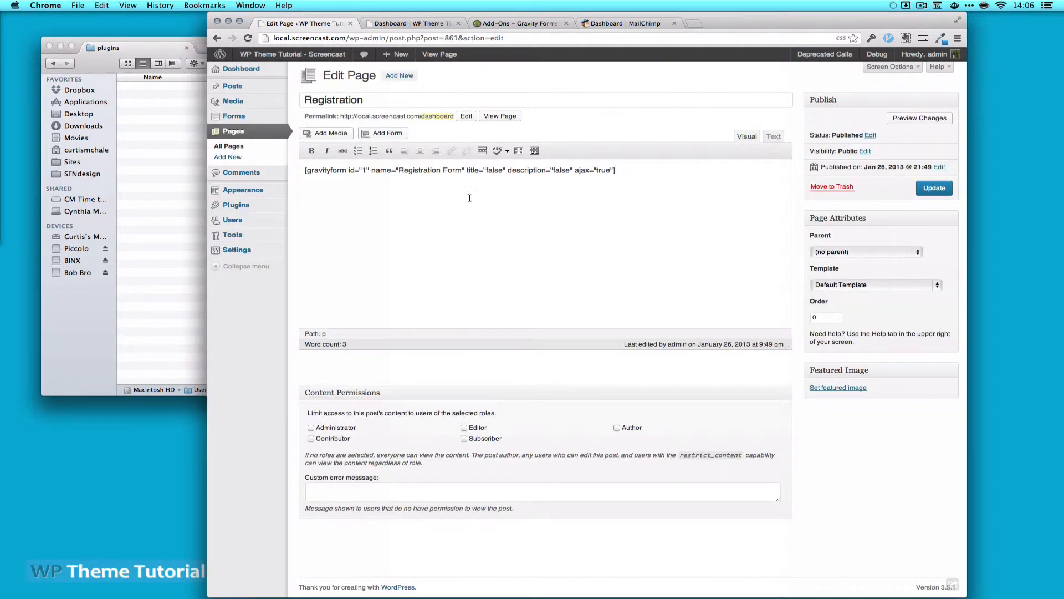
Change the permalink slug to 'registration' and update the page
left_click(454, 116)
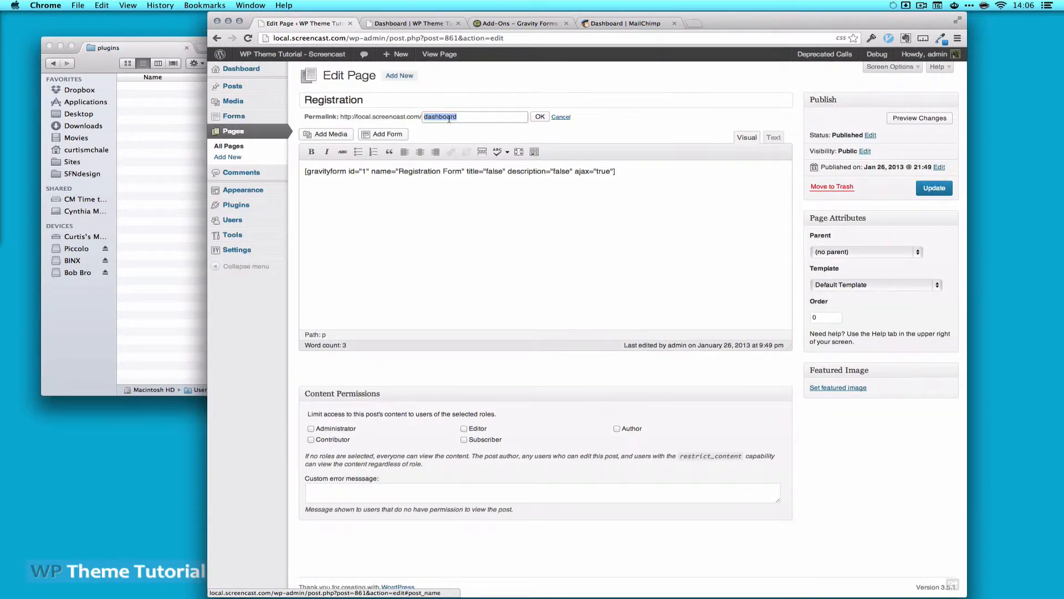
type("re")
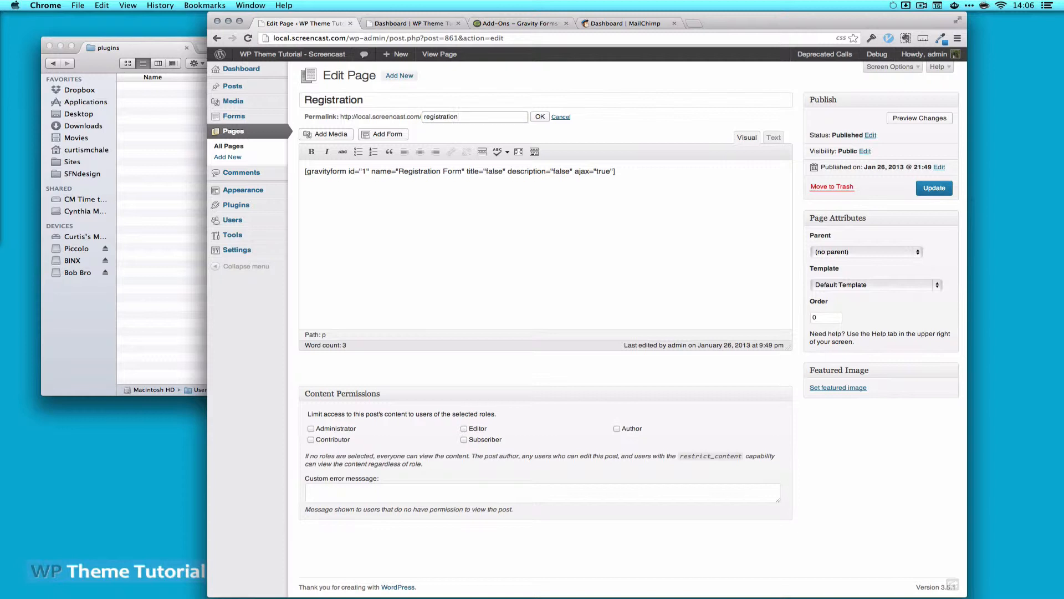
type("gistration")
left_click(538, 116)
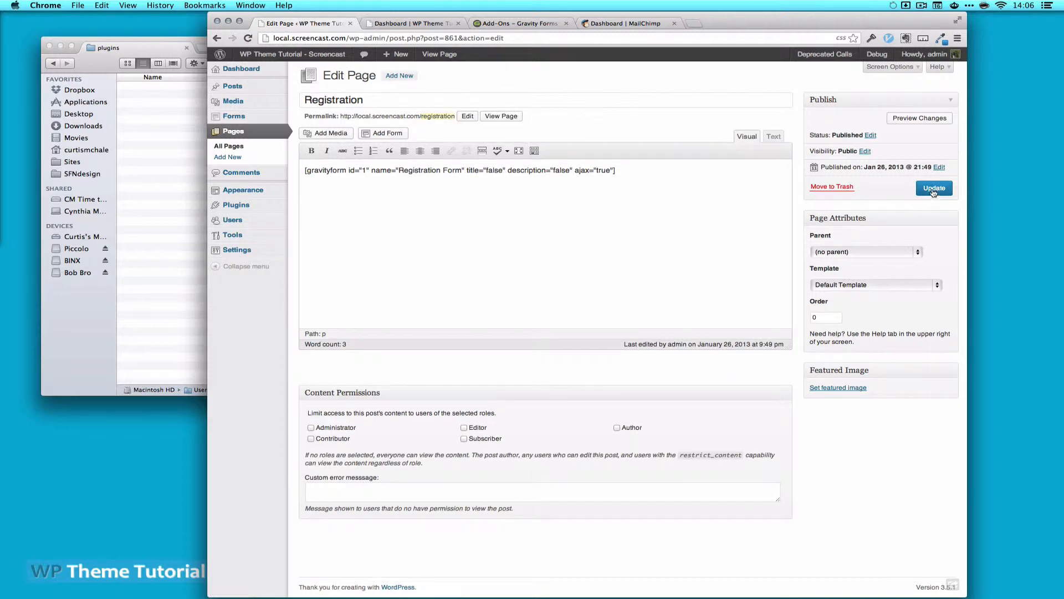
left_click(934, 189)
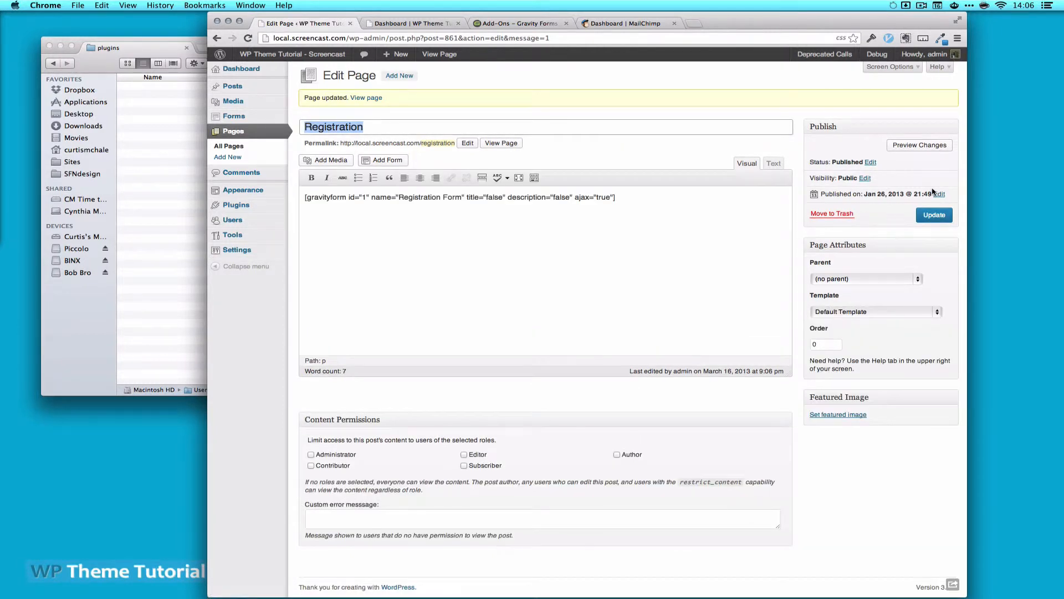
Close the outdated Dashboard tab and check the form on the live Registration page
left_click(434, 24)
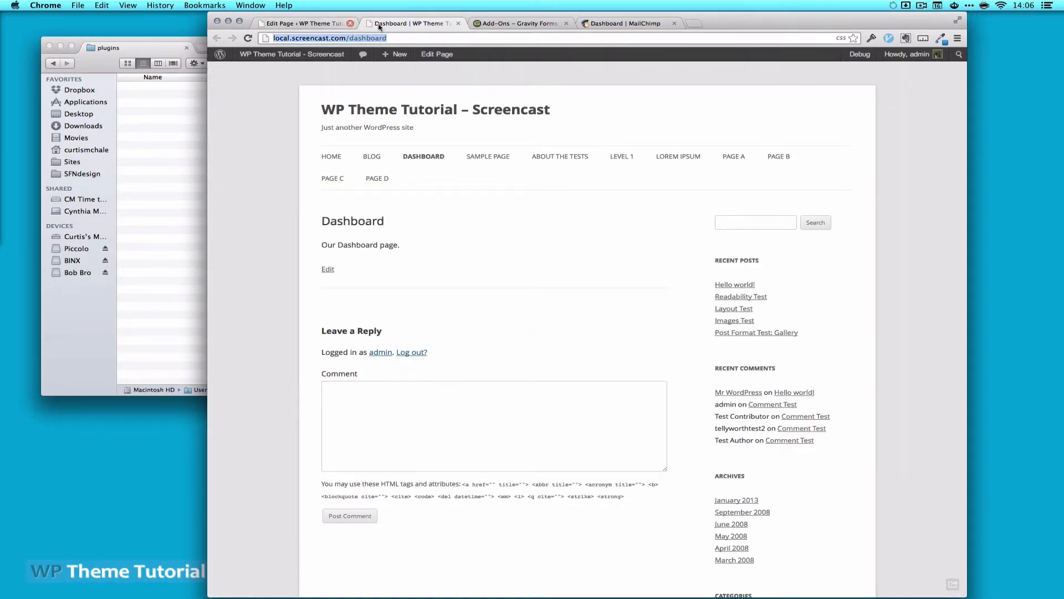
left_click(458, 23)
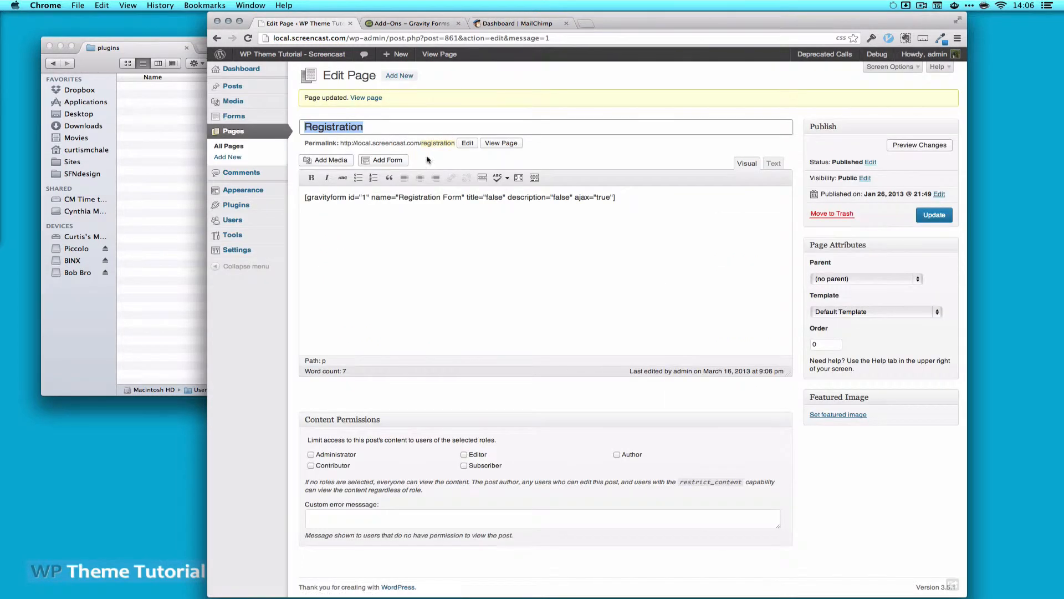
left_click(501, 142)
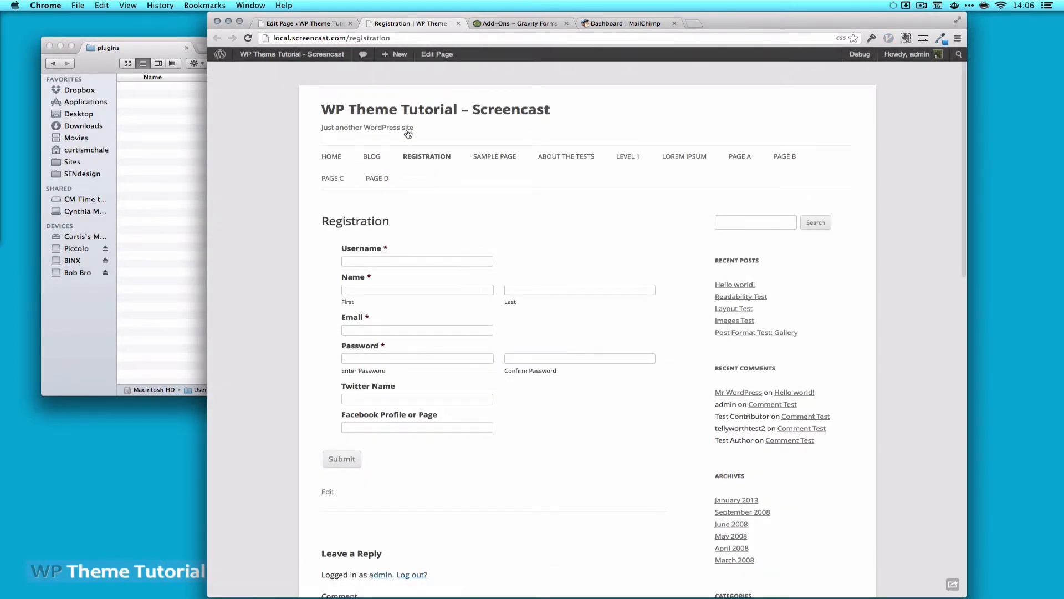
scroll(275, 376, "down", 2)
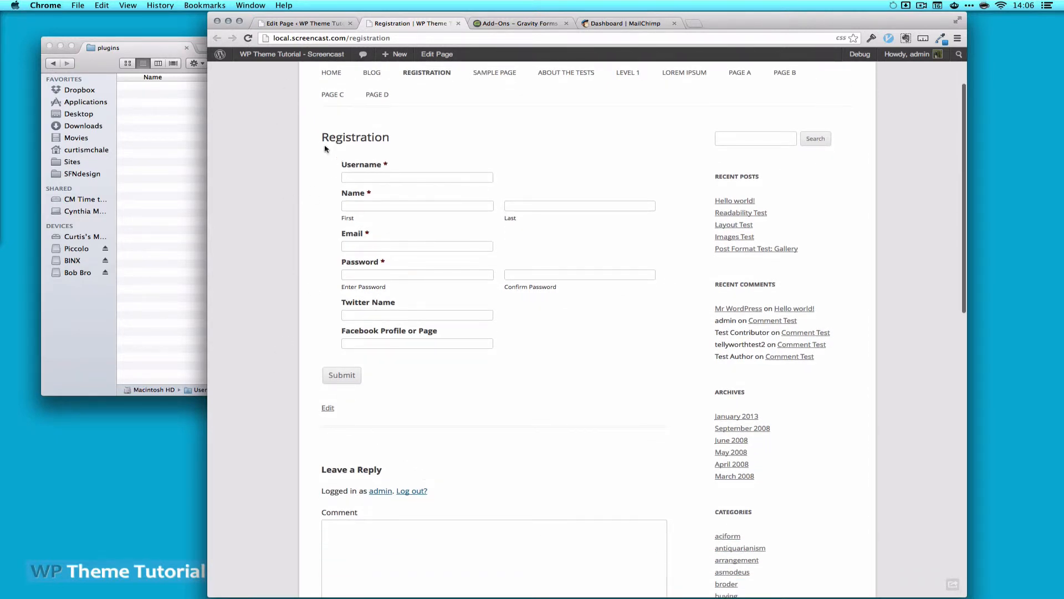
left_click(302, 24)
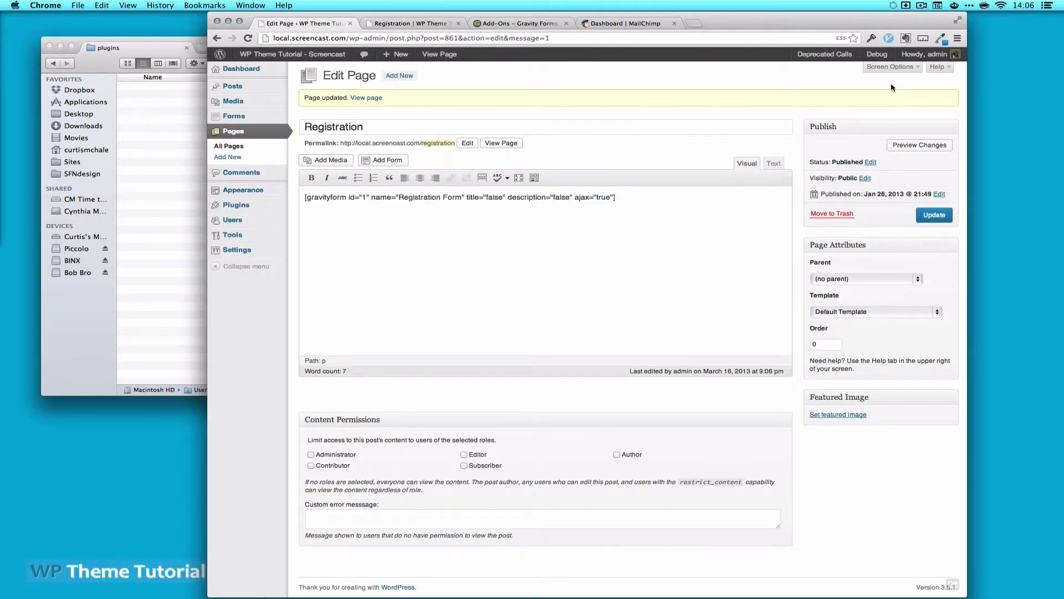
Enable the Comments and Discussion boxes in the page editor's Screen Options
left_click(883, 67)
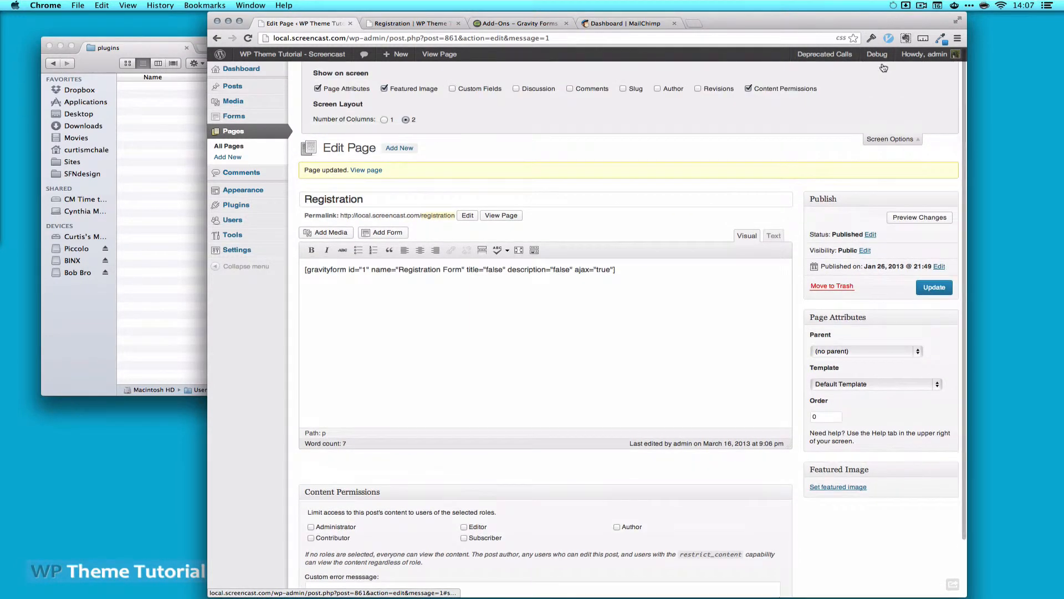
left_click(572, 89)
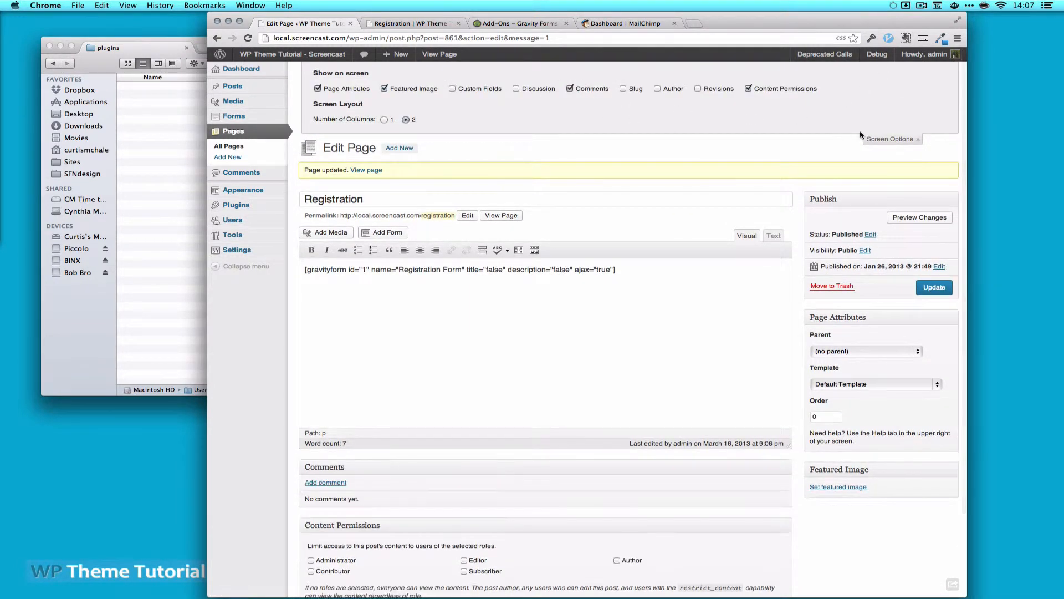
scroll(349, 430, "down", 3)
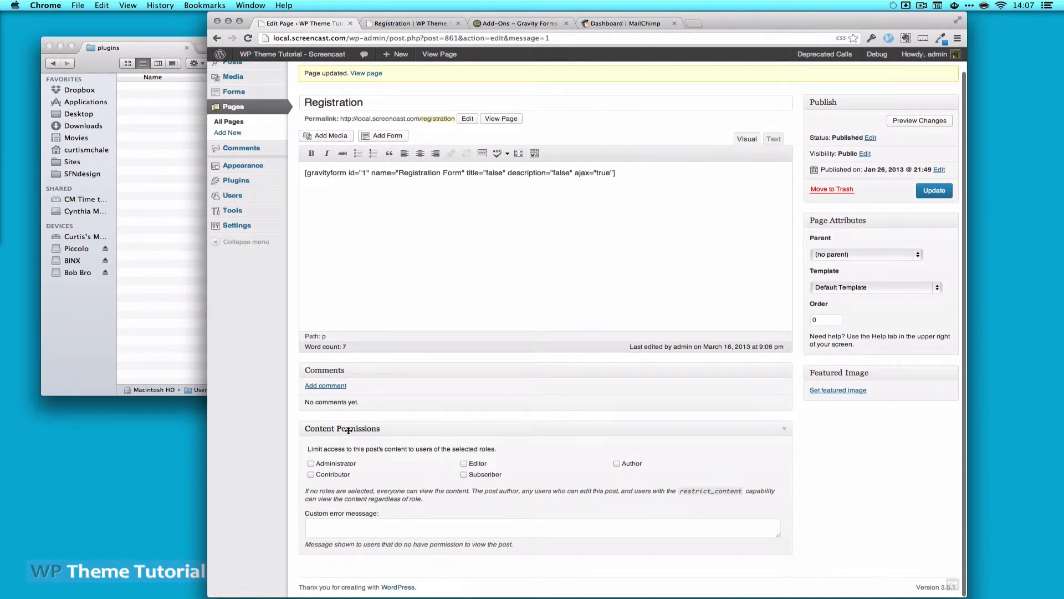
scroll(348, 430, "up", 5)
left_click(884, 67)
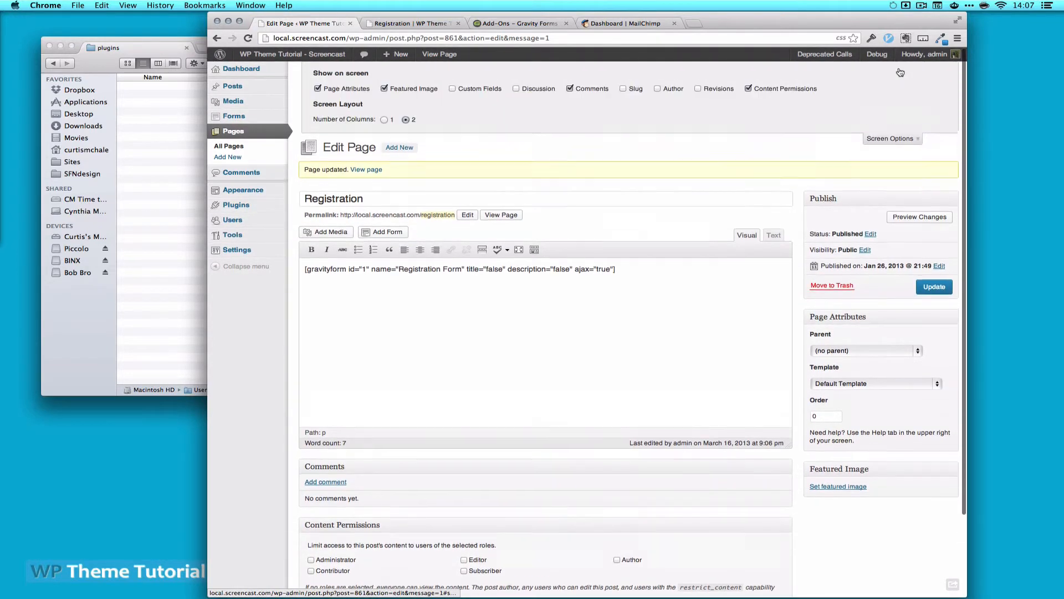
left_click(516, 89)
scroll(622, 359, "down", 5)
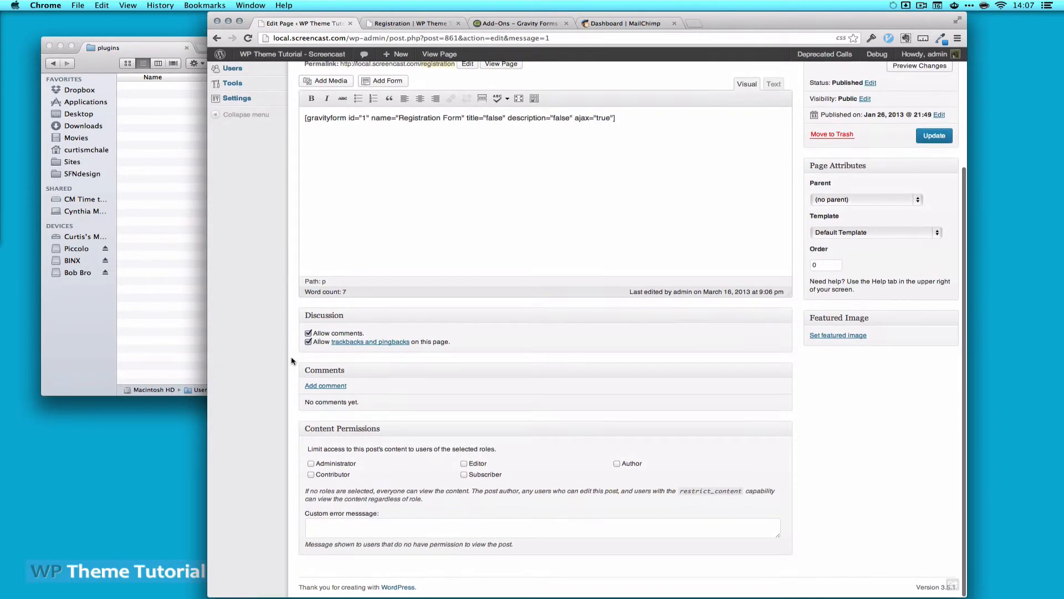
Disallow comments and trackbacks, update the page, and reload the live page to confirm
left_click(308, 333)
left_click(308, 342)
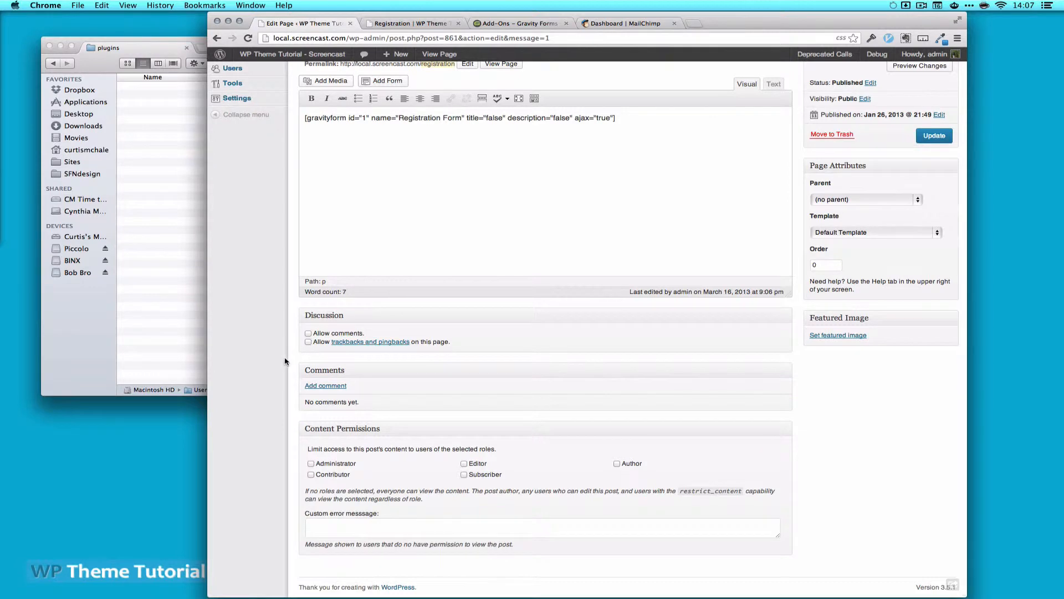
left_click(937, 136)
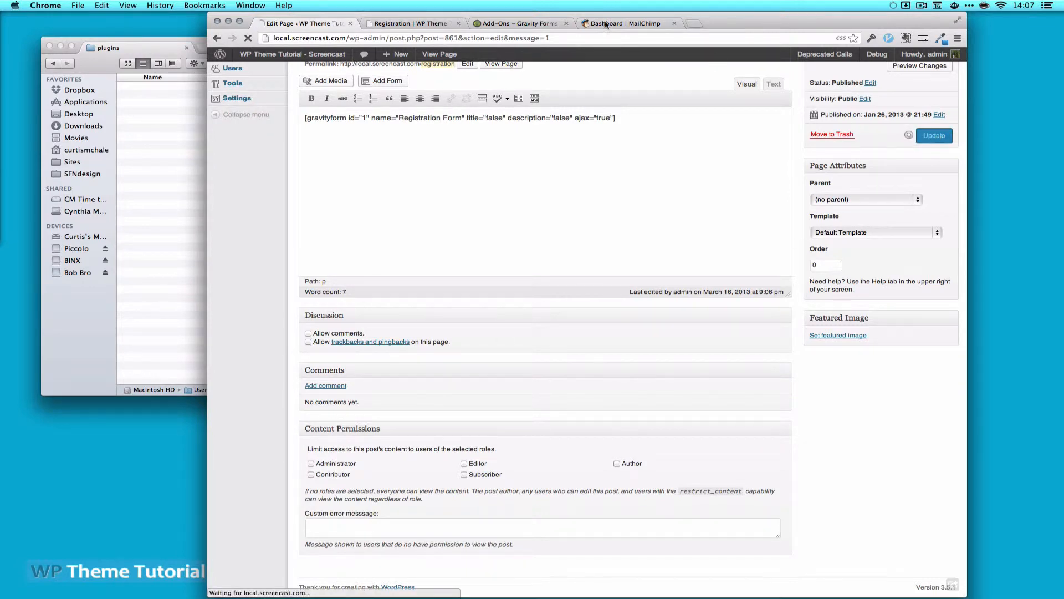
left_click(416, 24)
key("super+r")
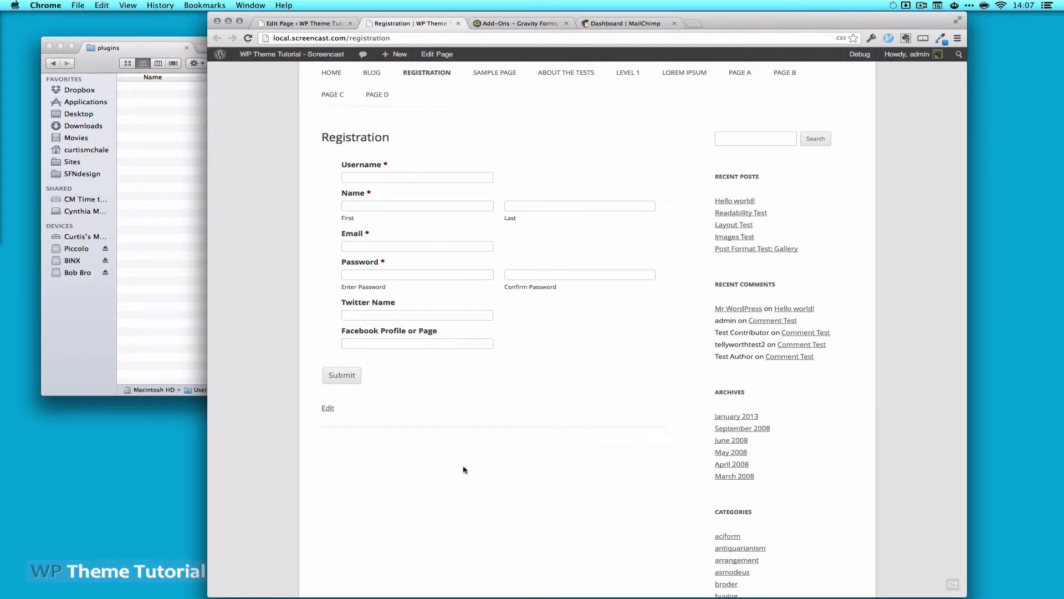
left_click(345, 22)
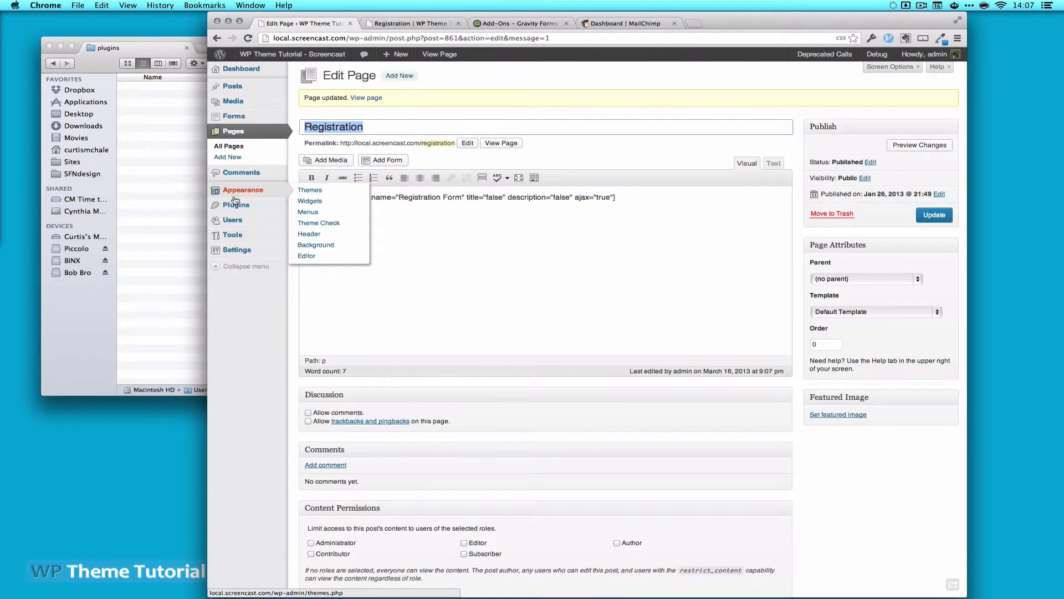
mouse_move(237, 211)
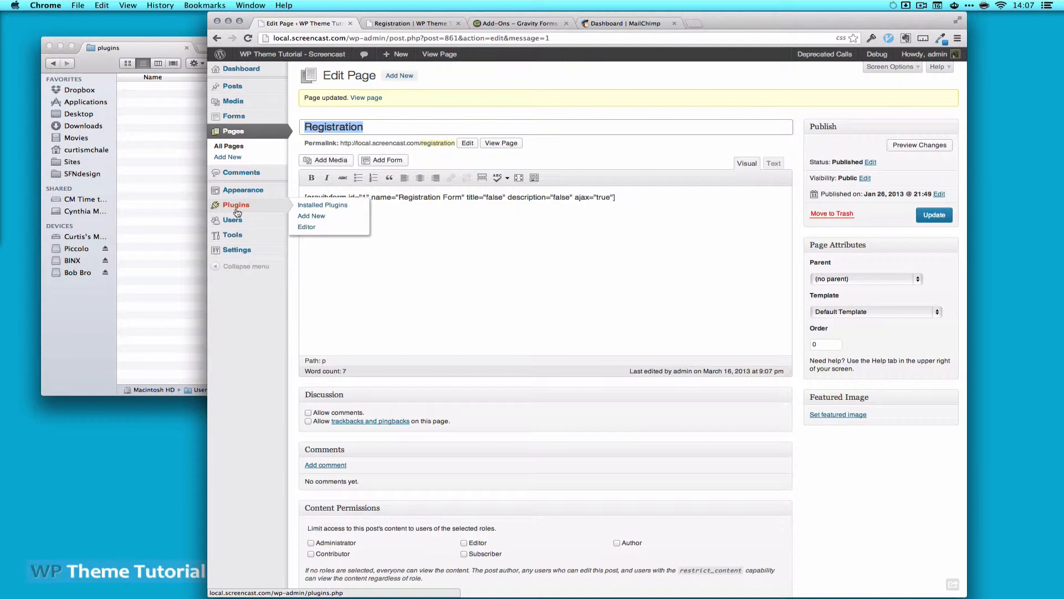
mouse_move(227, 244)
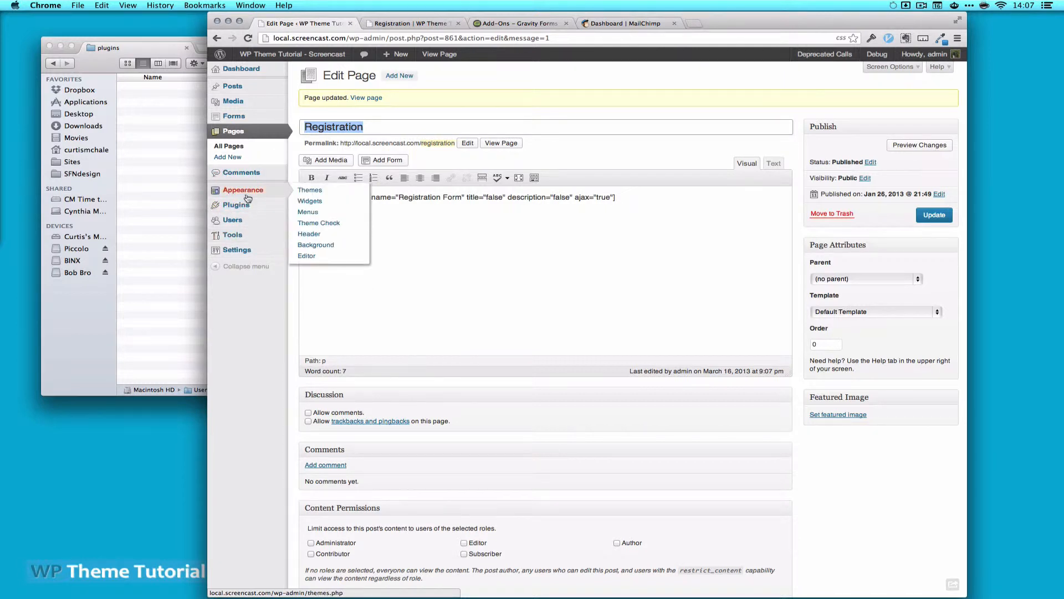
Add a Checkboxes field to Registration Form and open its settings
left_click(242, 118)
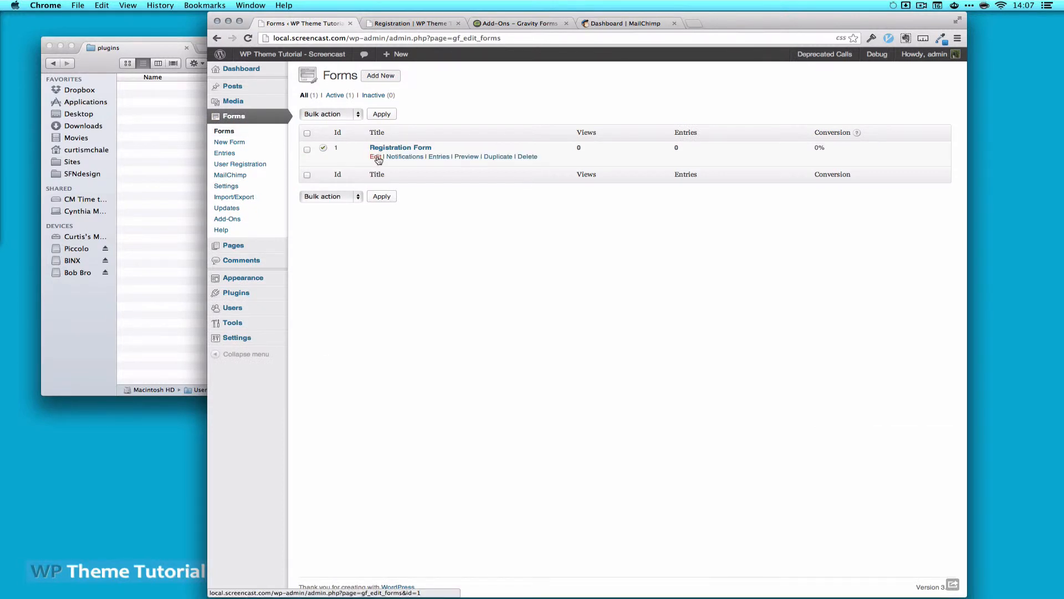
left_click(376, 157)
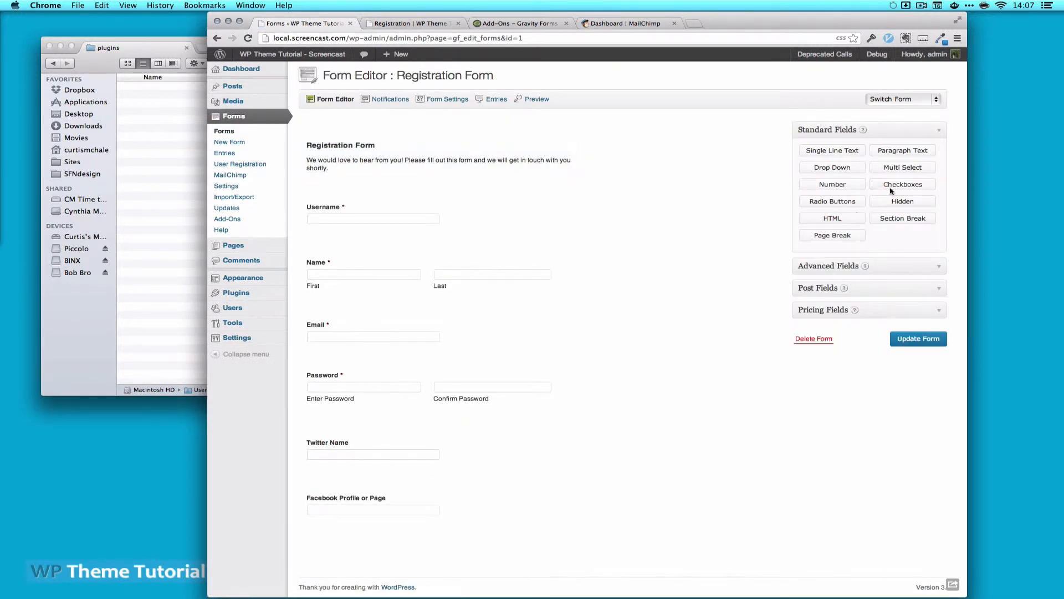
left_click(896, 186)
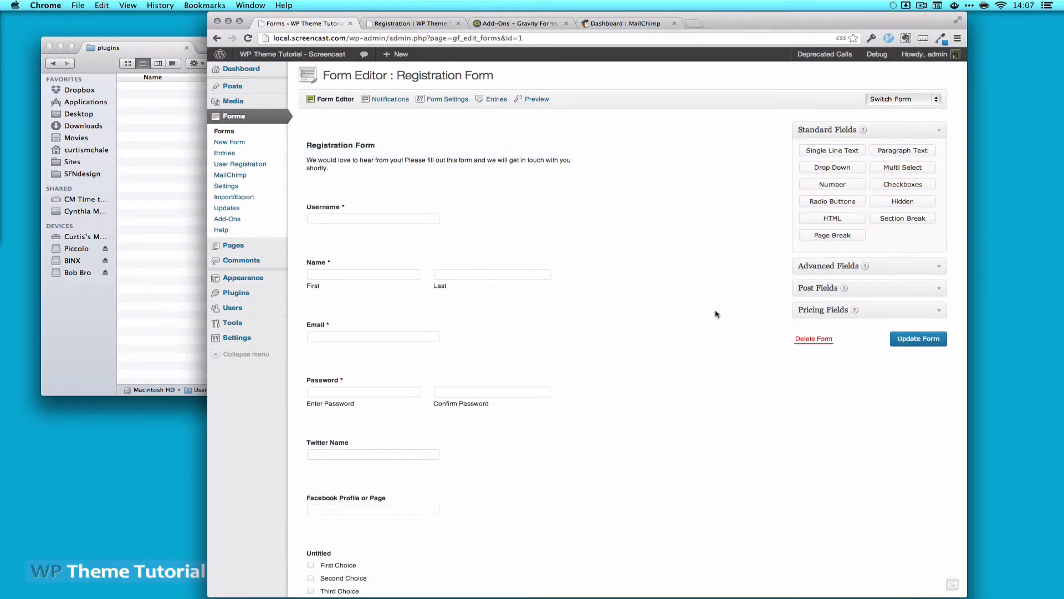
scroll(693, 380, "down", 2)
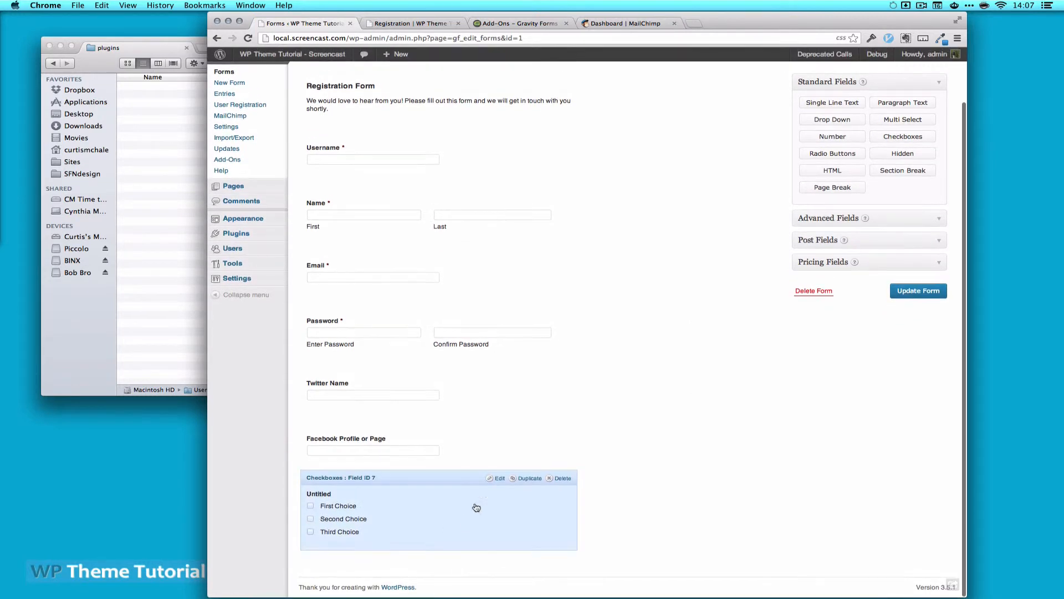
left_click(498, 478)
Reduce it to one pre-checked 'Add me to the mailing list' choice with an empty field label
scroll(641, 483, "down", 5)
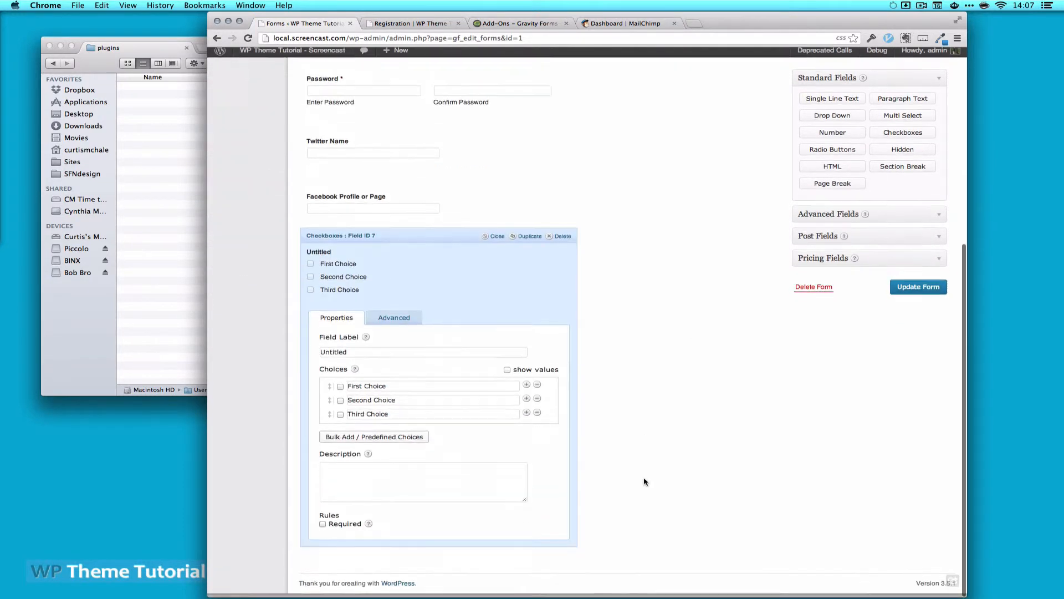
left_click(536, 403)
left_click(536, 402)
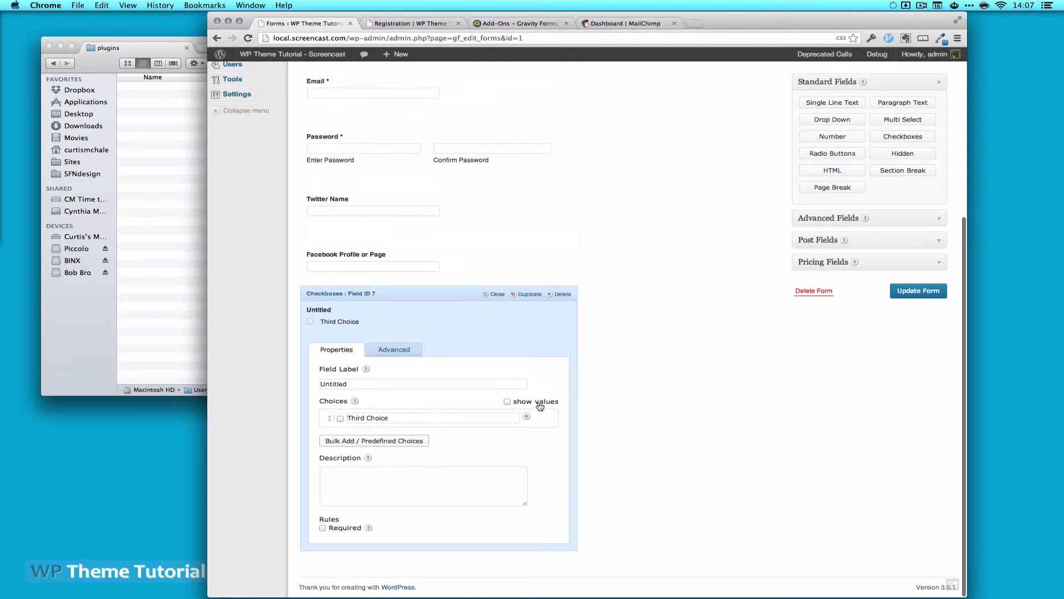
left_click(399, 425)
key("super+a")
type("Add ")
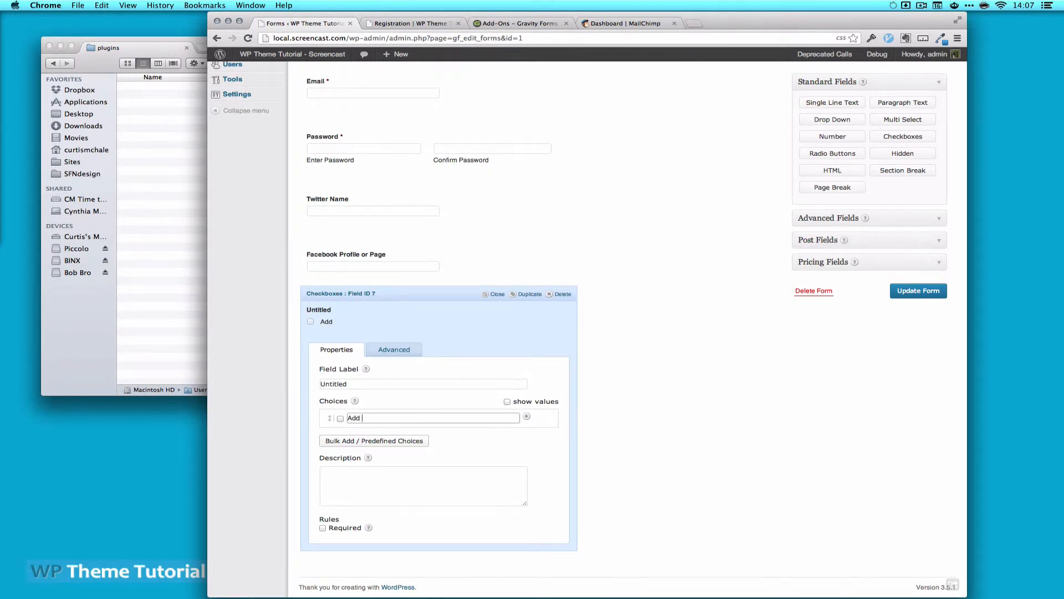
type("me to the mailing list")
left_click(341, 419)
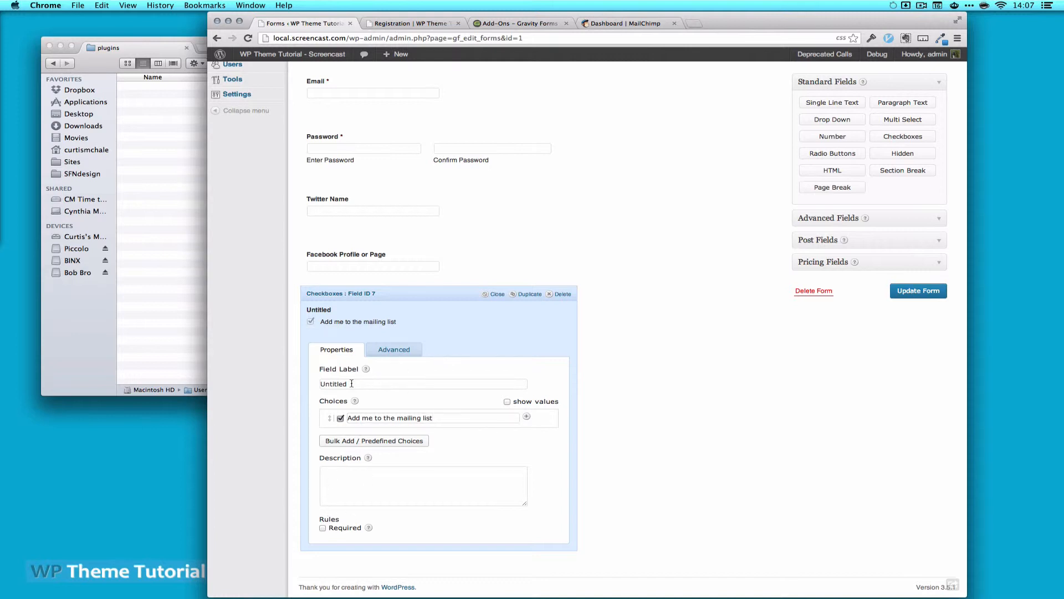
left_click_drag(351, 383, 298, 381)
key("BackSpace")
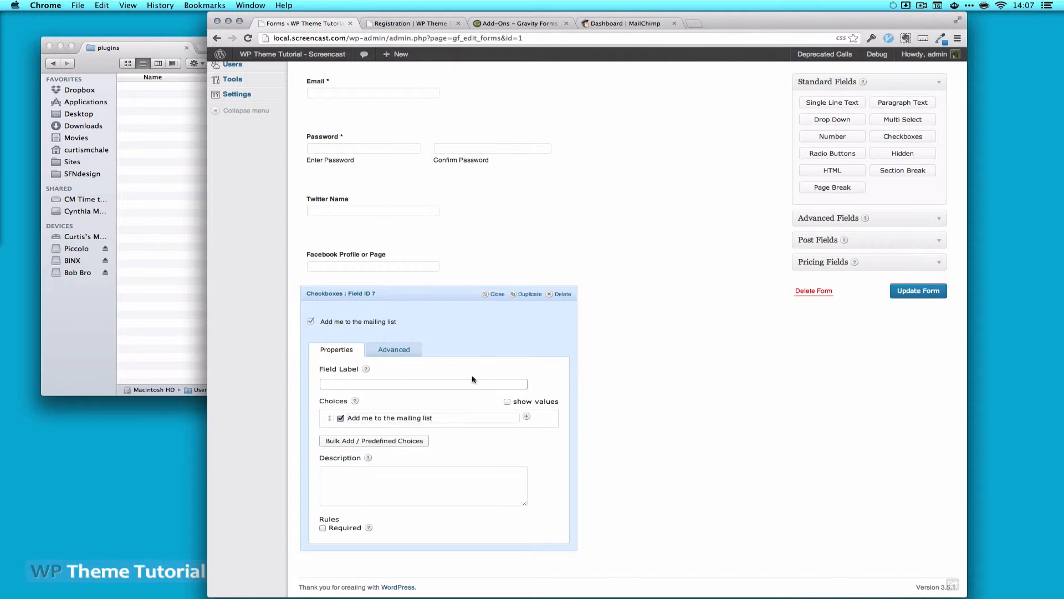
Update the form and reload the live registration page to see the checkbox
left_click(917, 290)
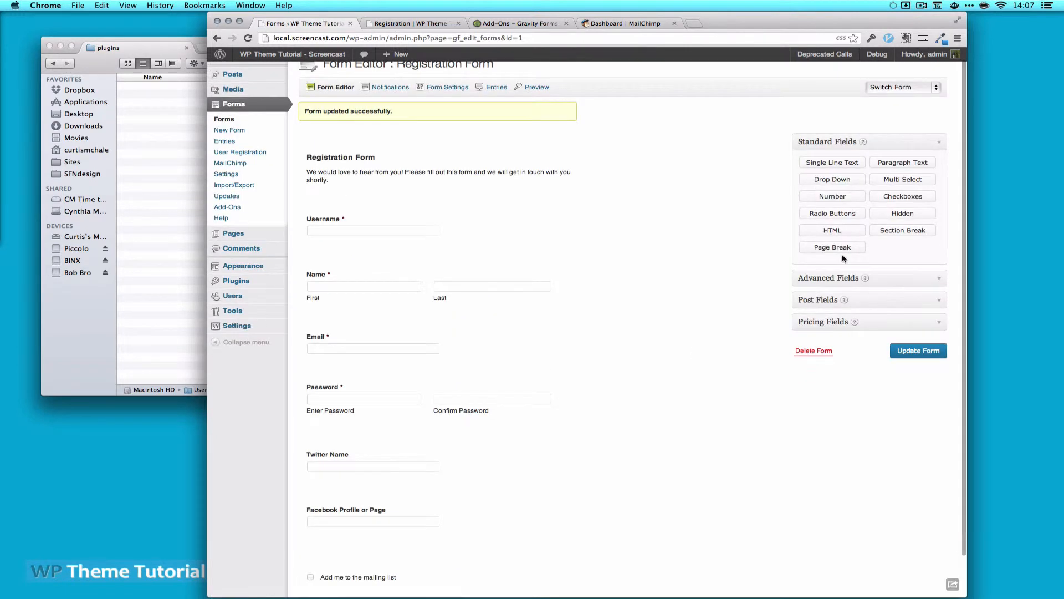
left_click(424, 24)
key("super+r")
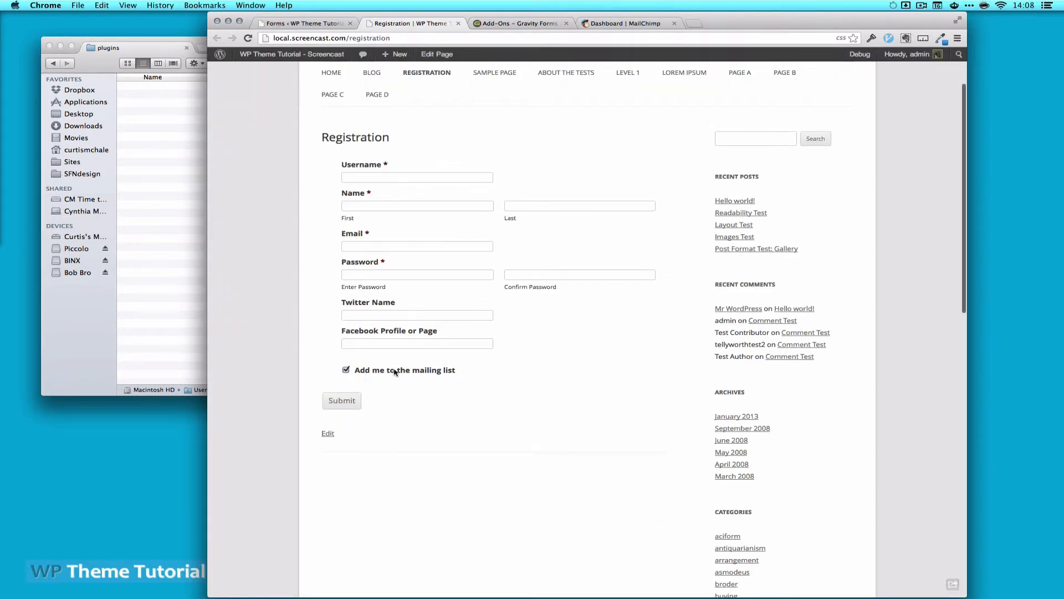
left_click(304, 23)
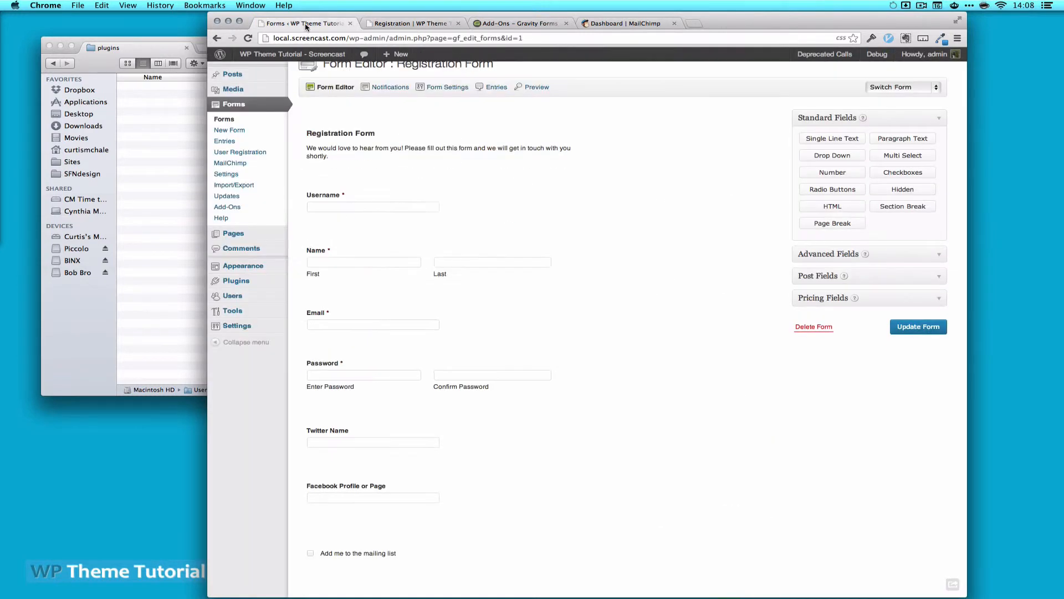
Open Gravity Forms' MailChimp Settings page, then switch to the MailChimp dashboard tab
left_click(237, 167)
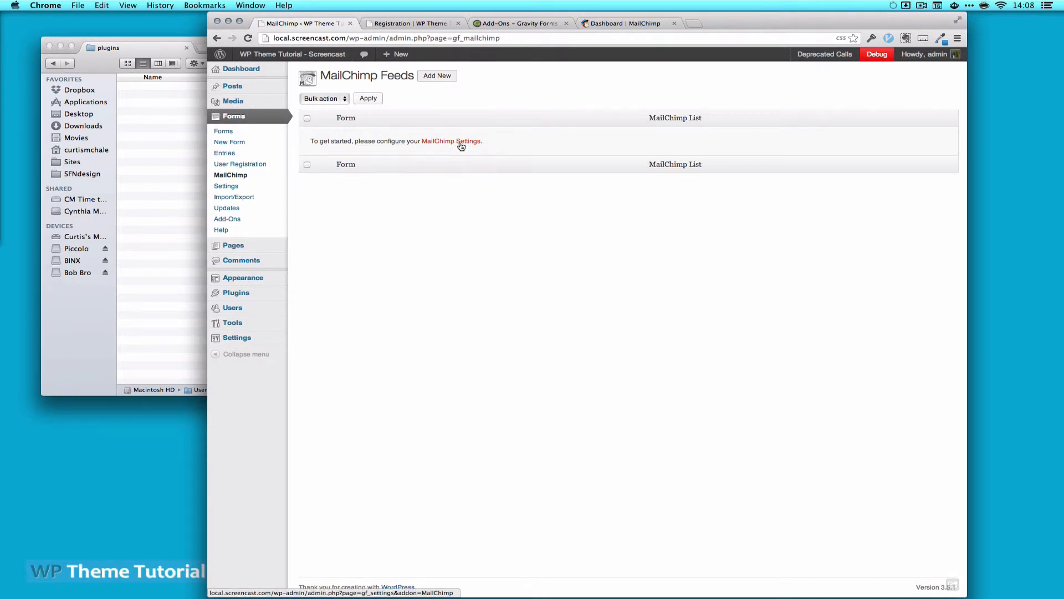
left_click(461, 142)
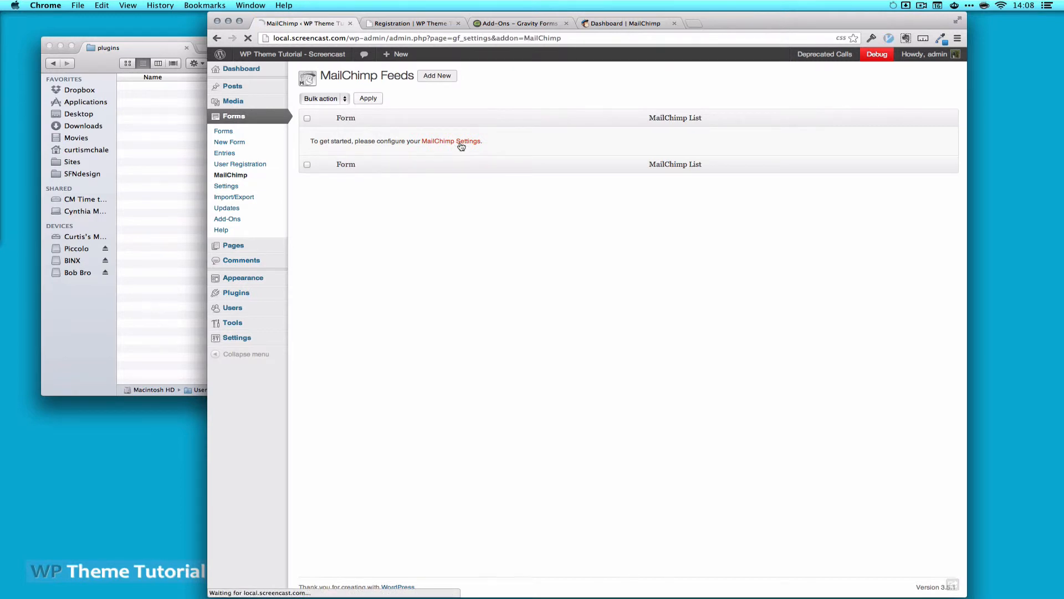
left_click(646, 26)
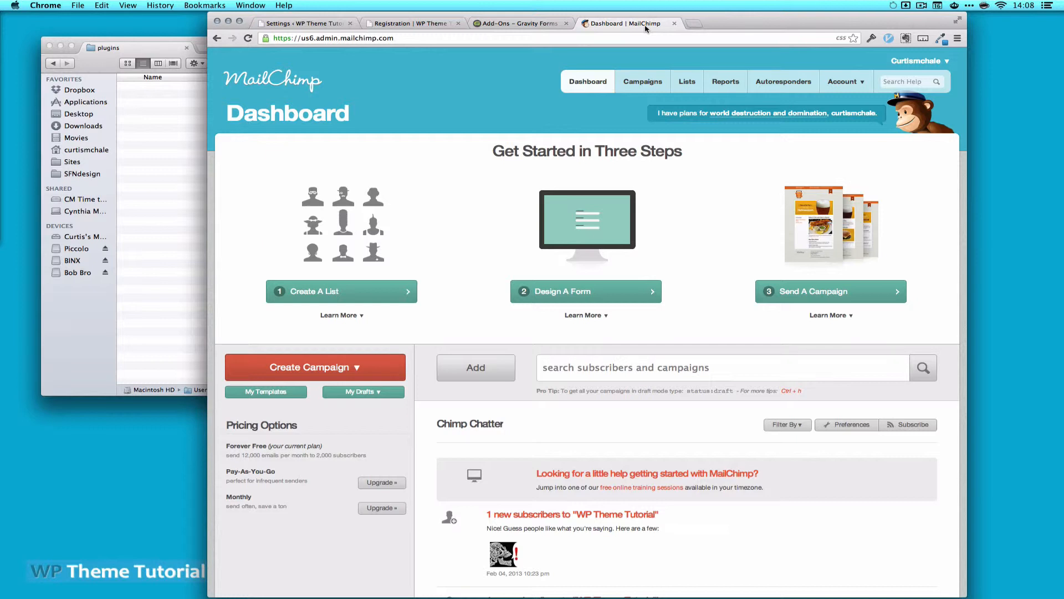
Open Account > API Keys & Authorized Apps and select the existing API key
mouse_move(842, 81)
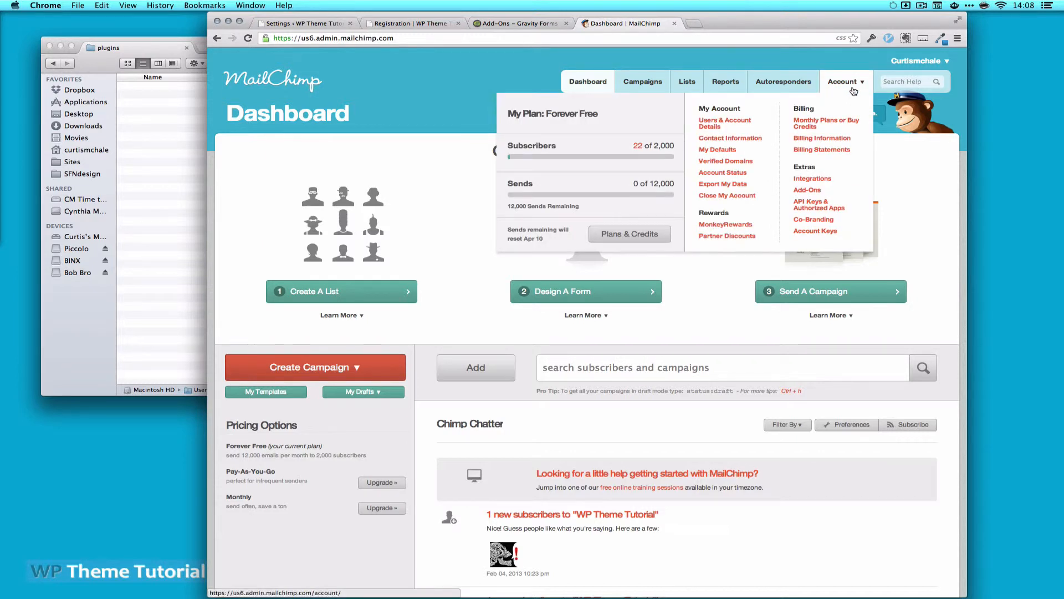
left_click(813, 205)
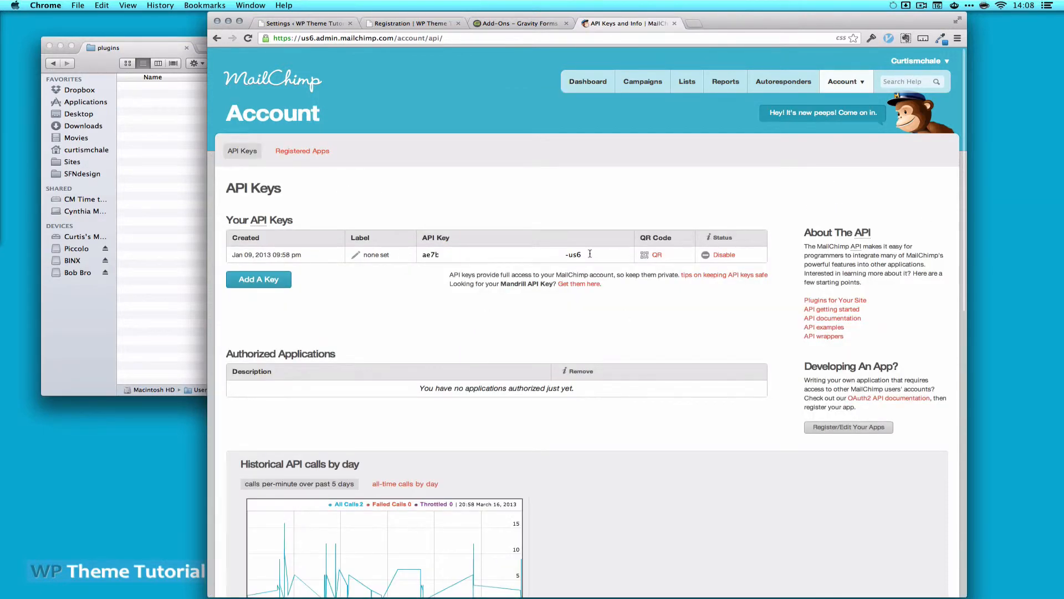
left_click_drag(590, 254, 422, 257)
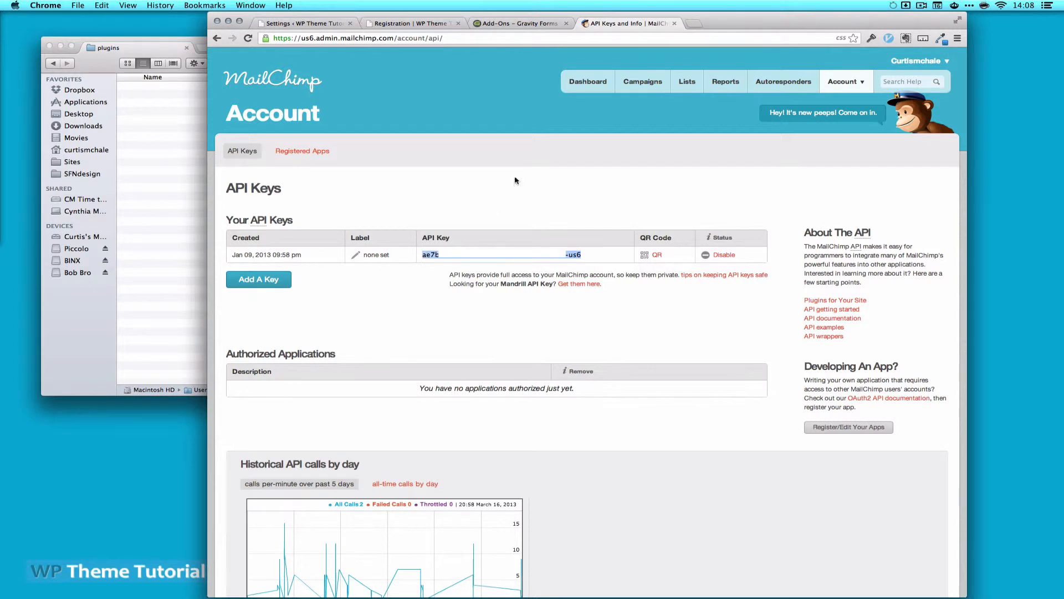
Paste the MailChimp API key into the Gravity Forms MailChimp settings, save, and open the MailChimp feeds page
left_click(288, 25)
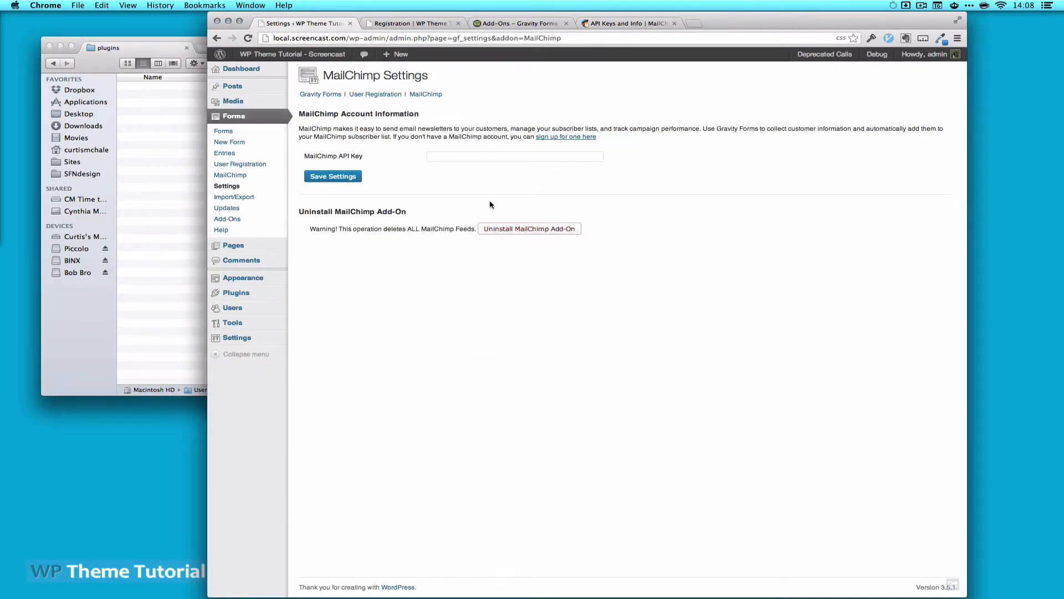
left_click(483, 155)
key("super+v")
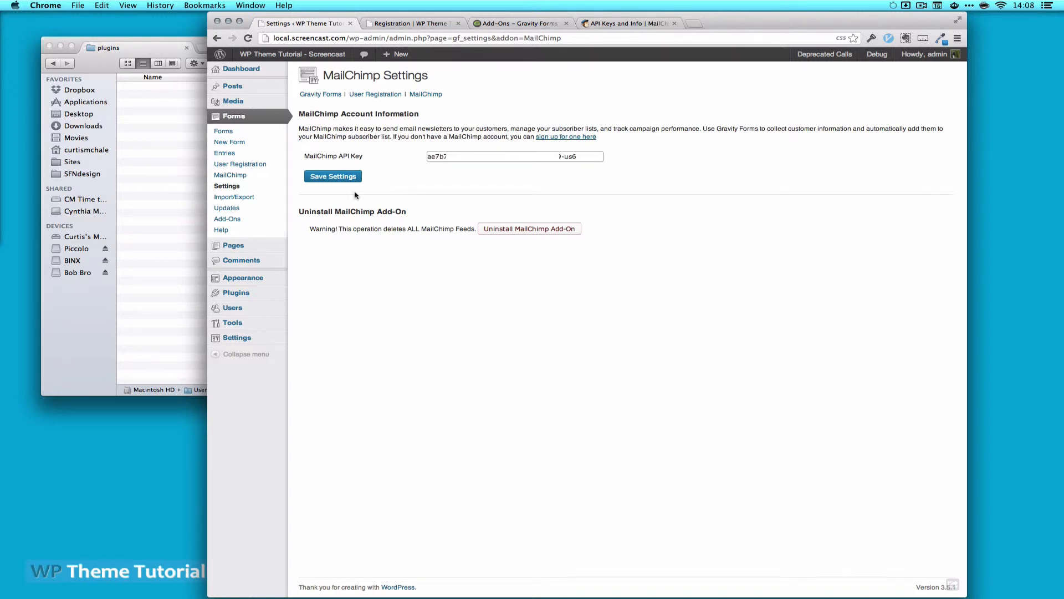
left_click(345, 178)
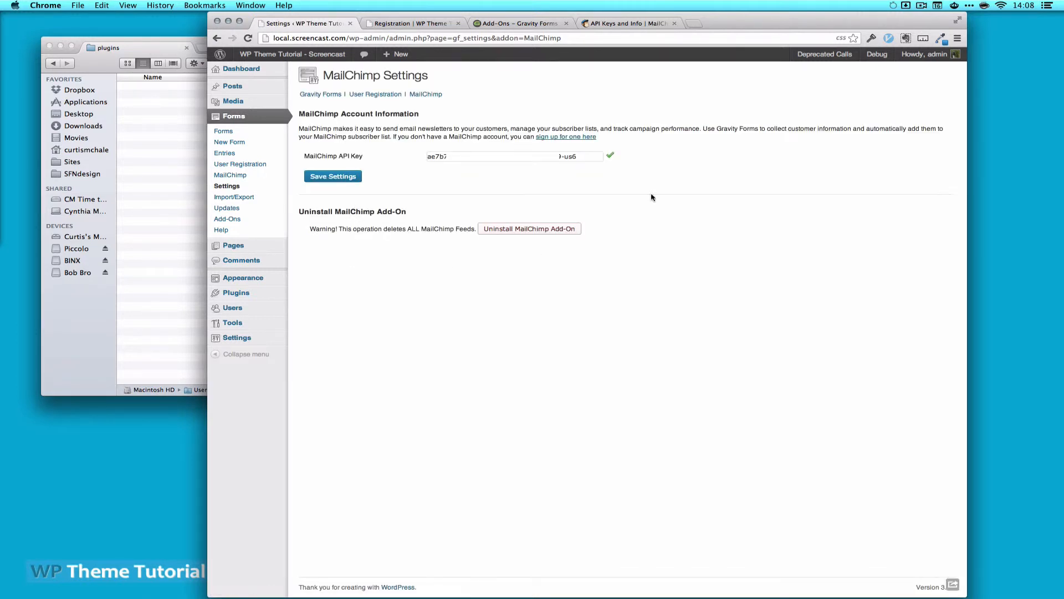
left_click(230, 175)
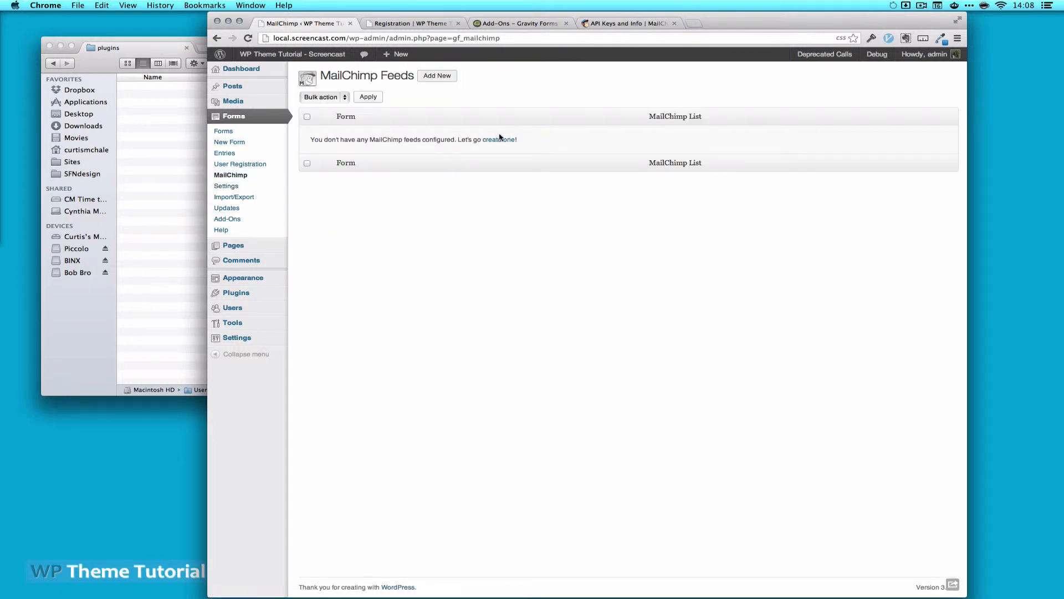
Start a new MailChimp feed linking the WP Theme Tutorial list to Registration Form
left_click(498, 141)
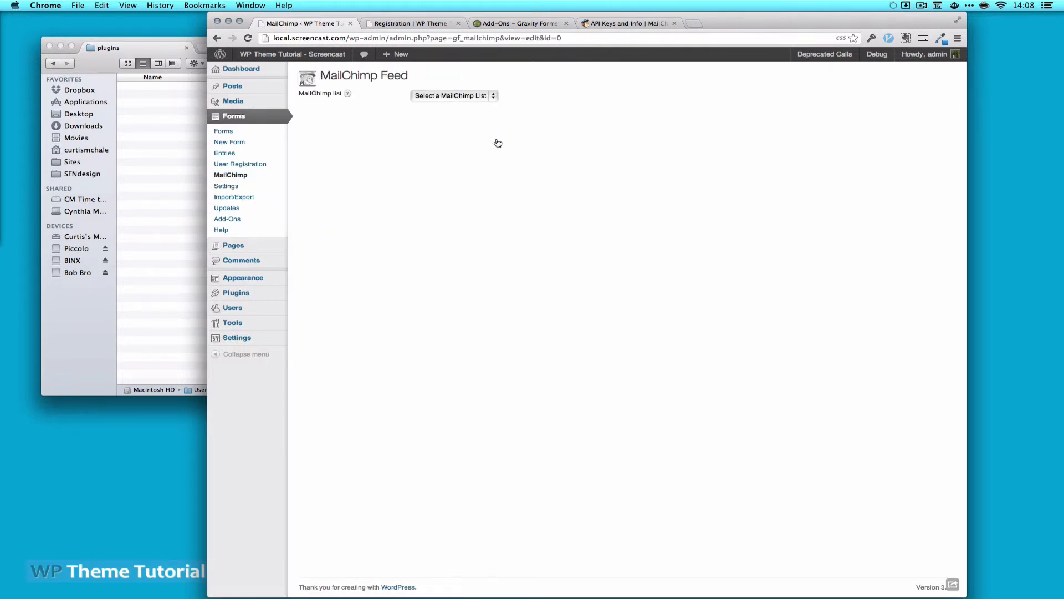
left_click(469, 98)
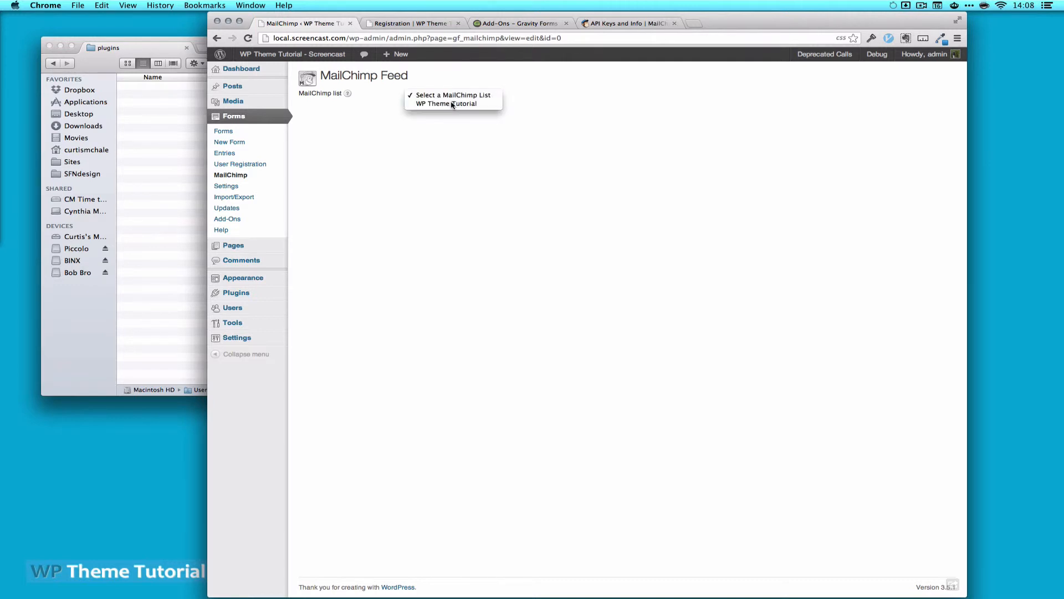
left_click(452, 104)
left_click(444, 114)
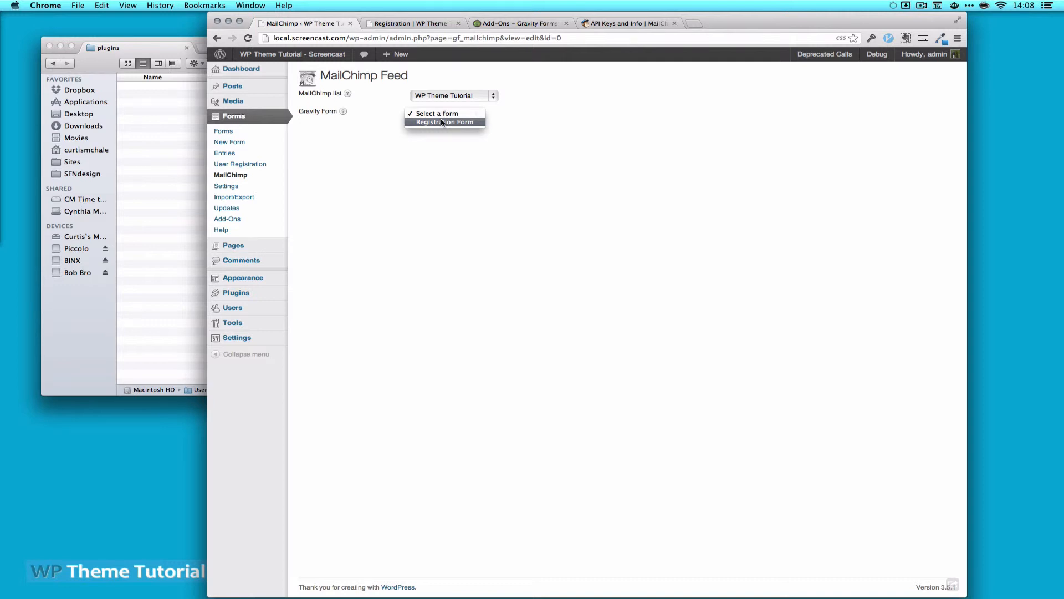
left_click(442, 122)
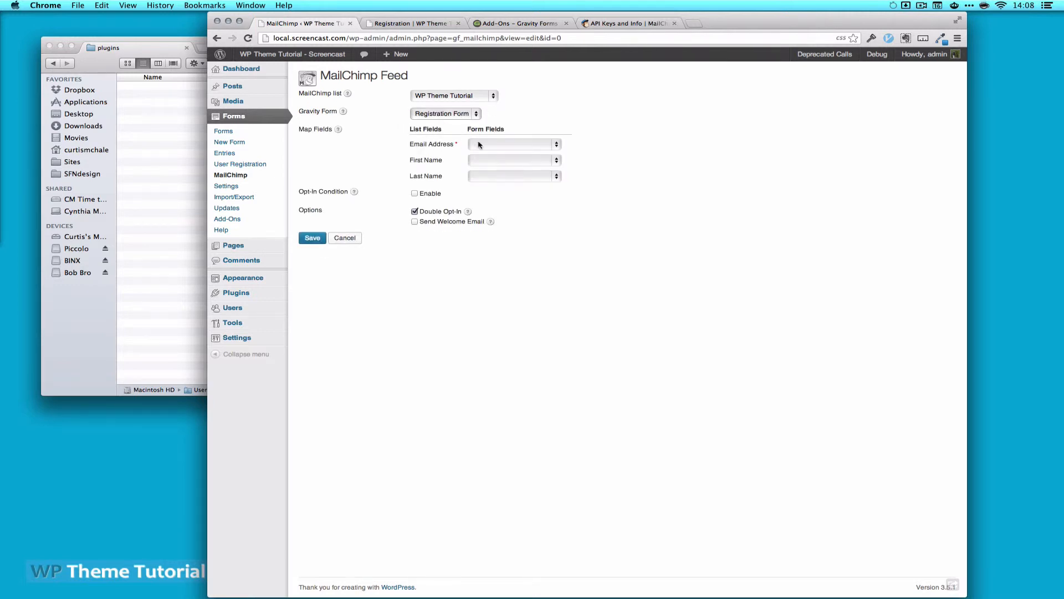
Map Email Address to Email, First Name to Name (First), and Last Name to Name (Last)
left_click(512, 144)
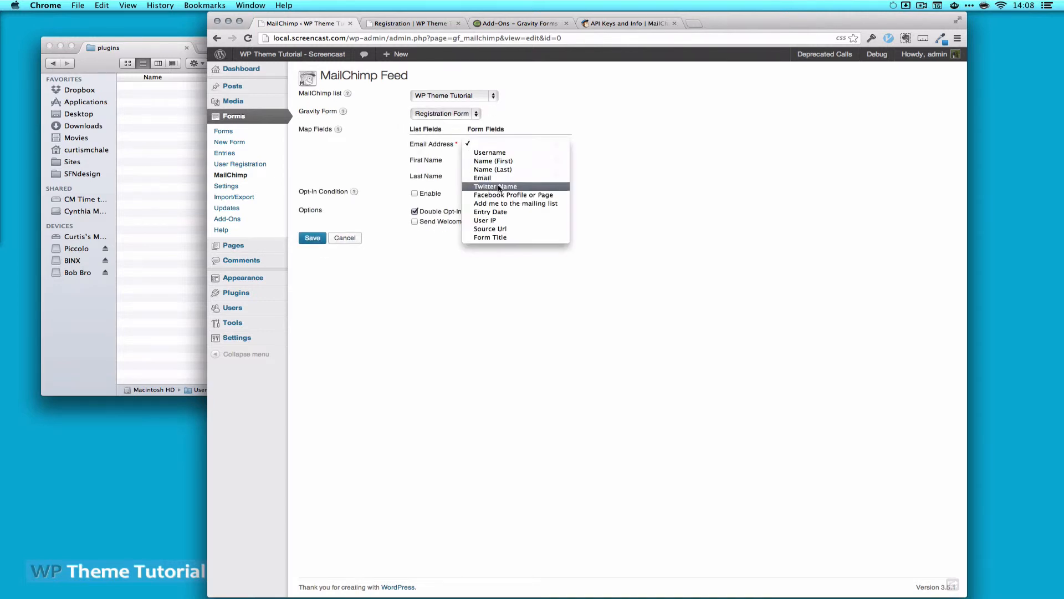
left_click(496, 178)
left_click(504, 159)
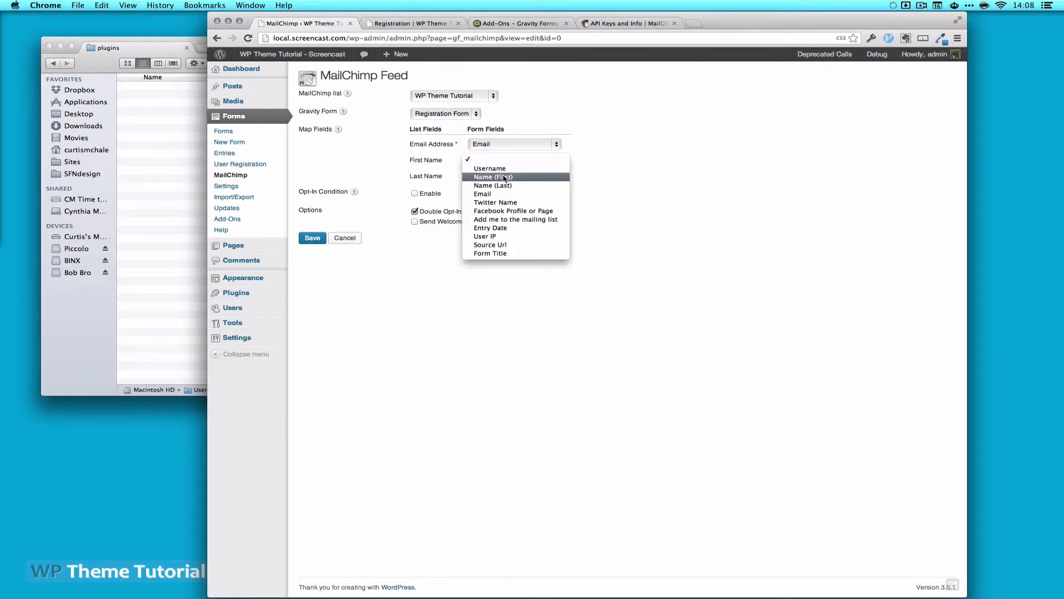
left_click(505, 178)
left_click(505, 175)
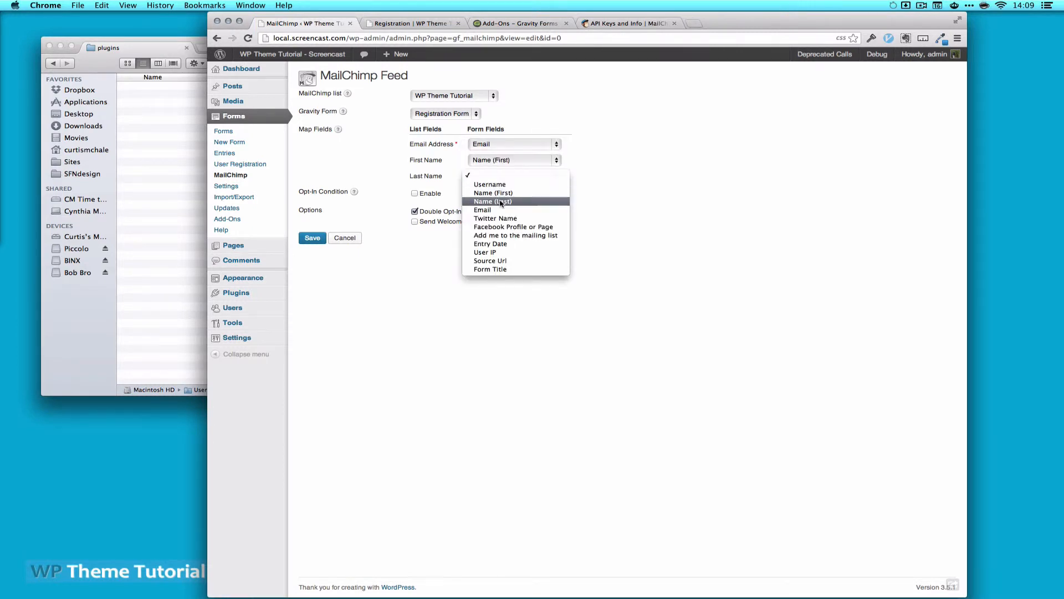
left_click(501, 203)
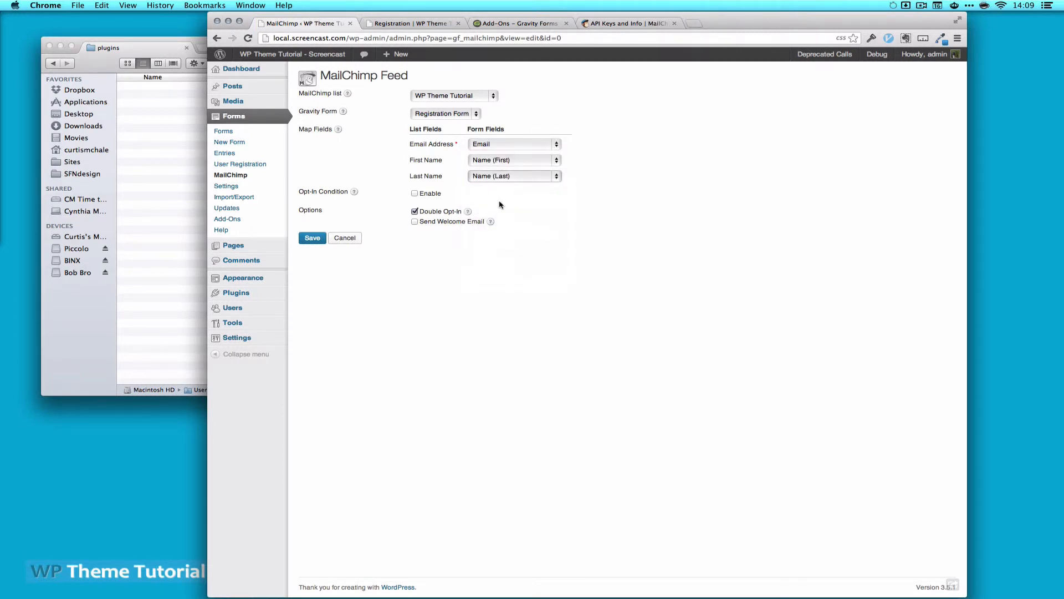
Add an opt-in condition on the mailing-list checkbox, disable double opt-in, and save the feed
left_click(414, 194)
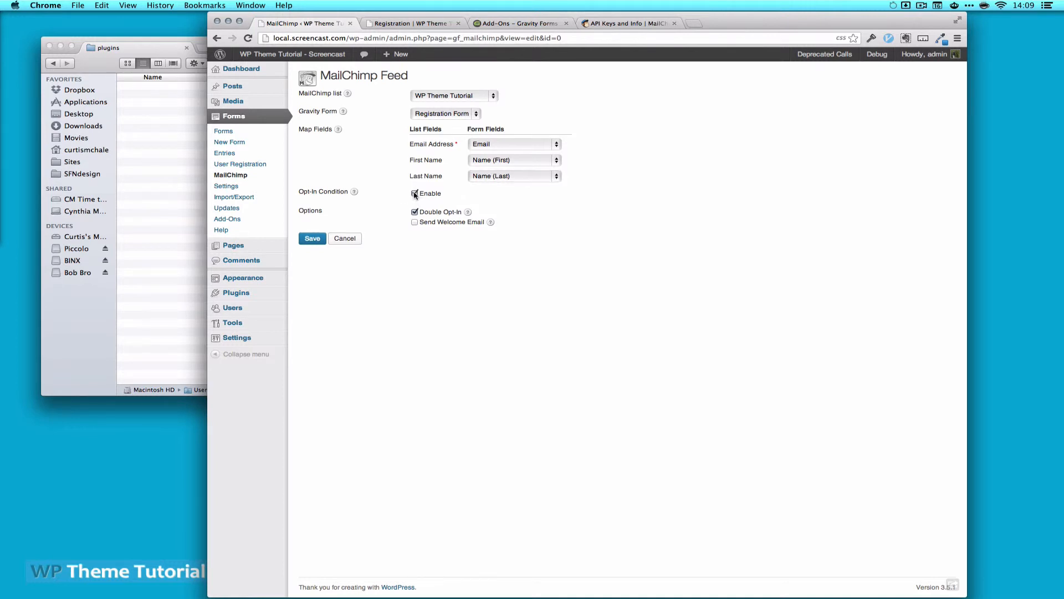
left_click(537, 209)
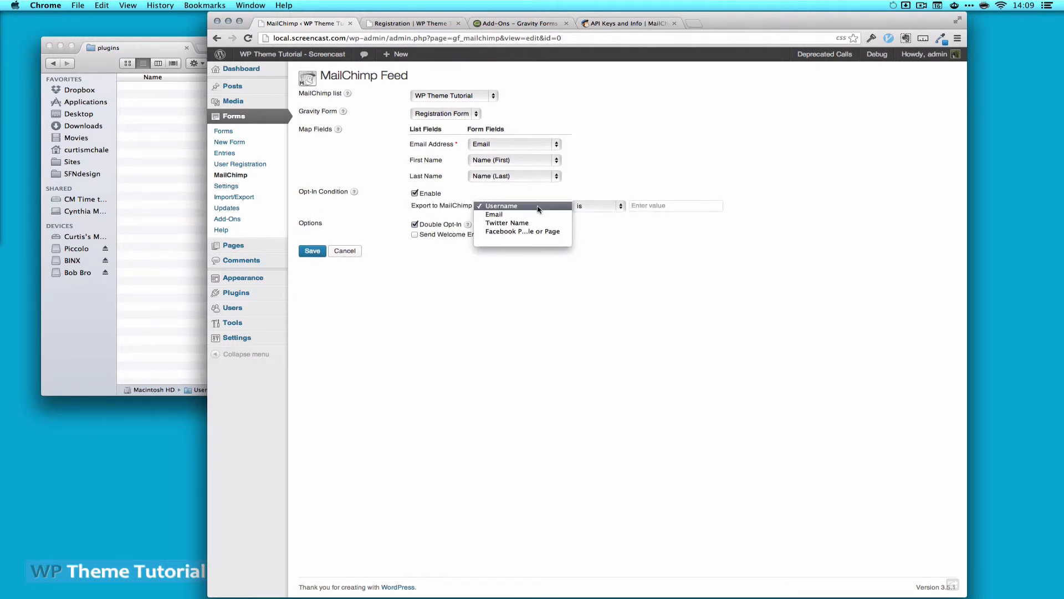
left_click(522, 240)
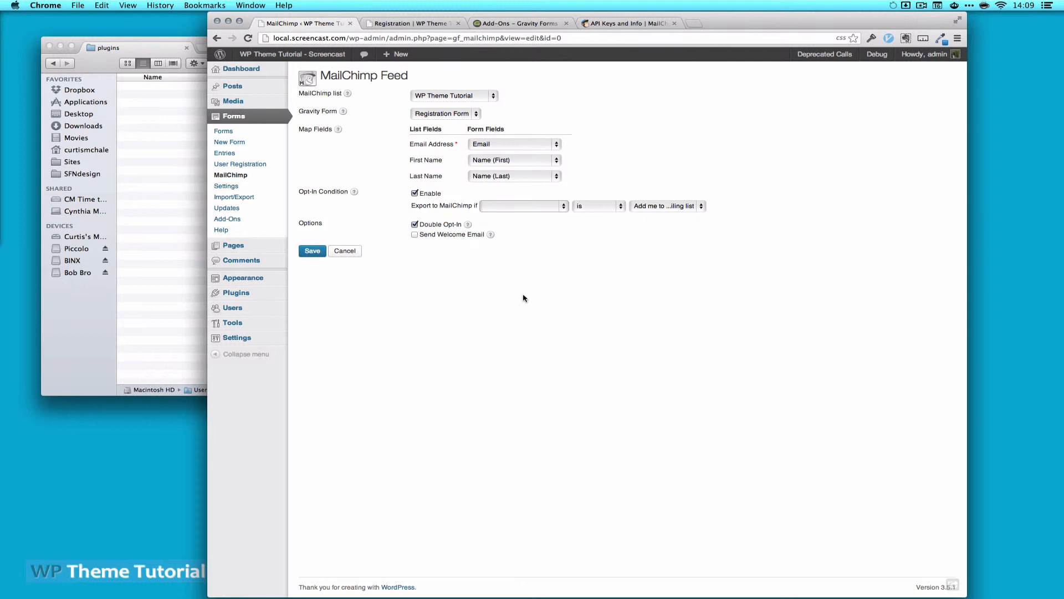
left_click(414, 224)
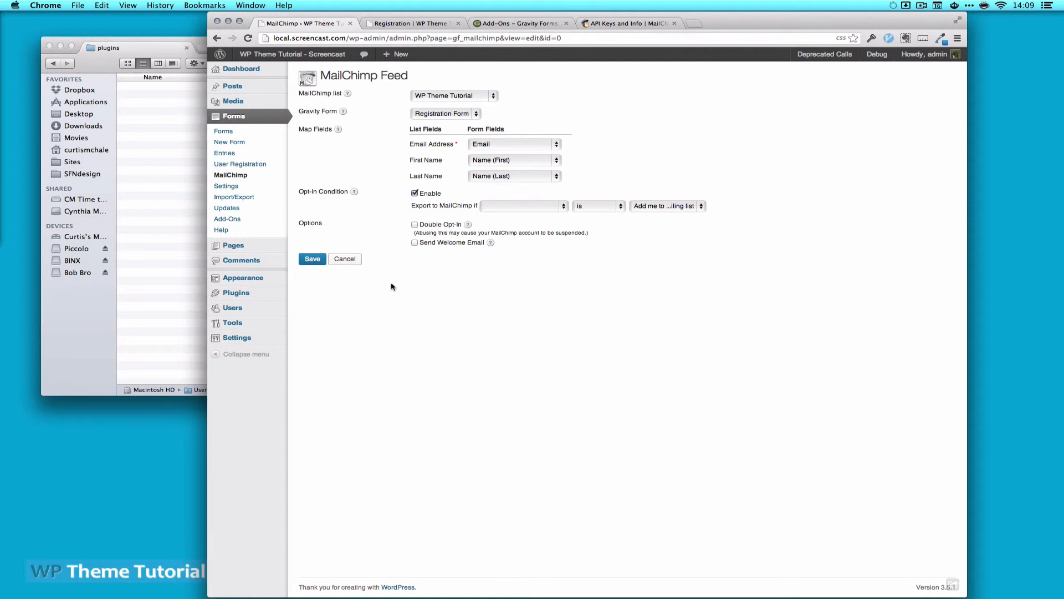
left_click(314, 259)
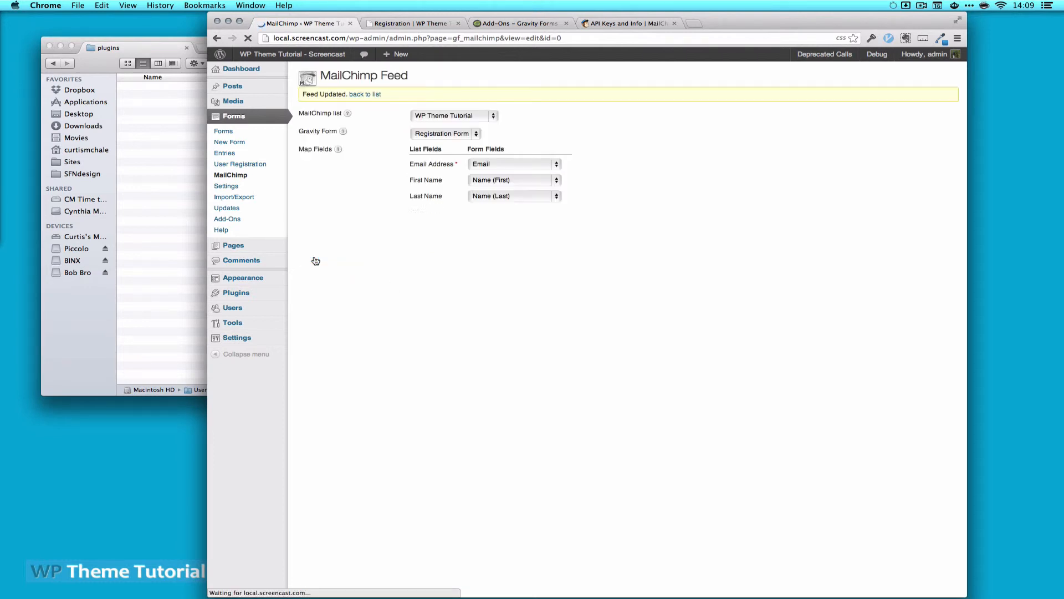
Open the registration page's address in a new incognito window
left_click(427, 23)
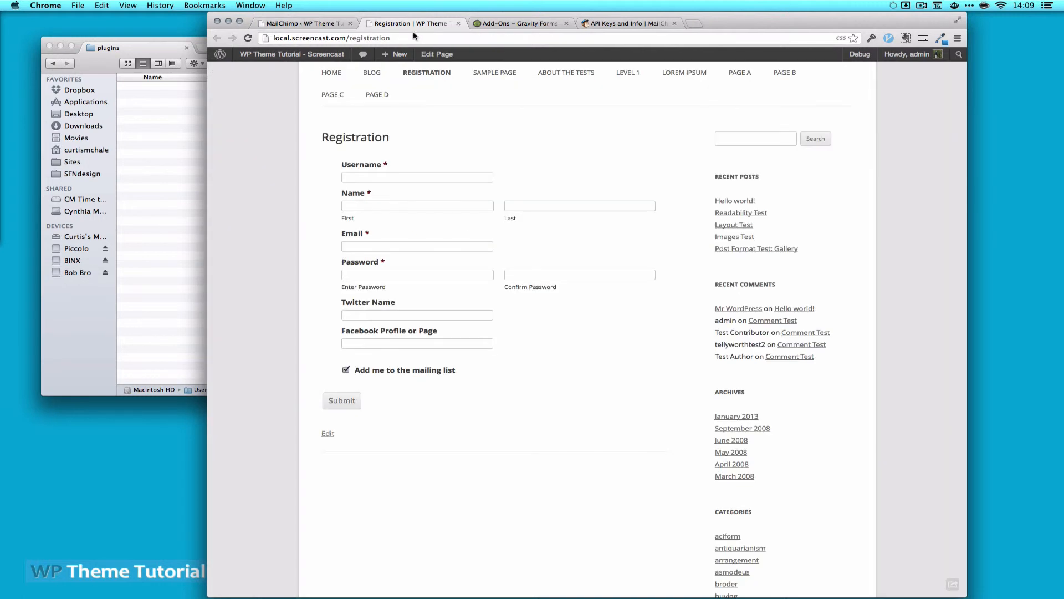
left_click(411, 38)
key("super+c")
key("super+shift+n")
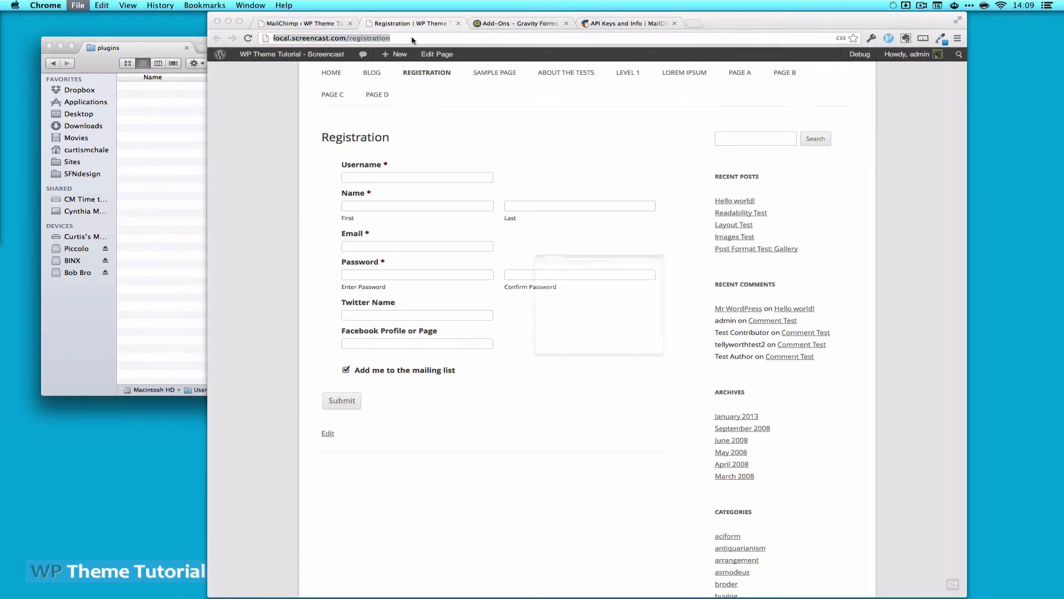
key("super+v")
key("Return")
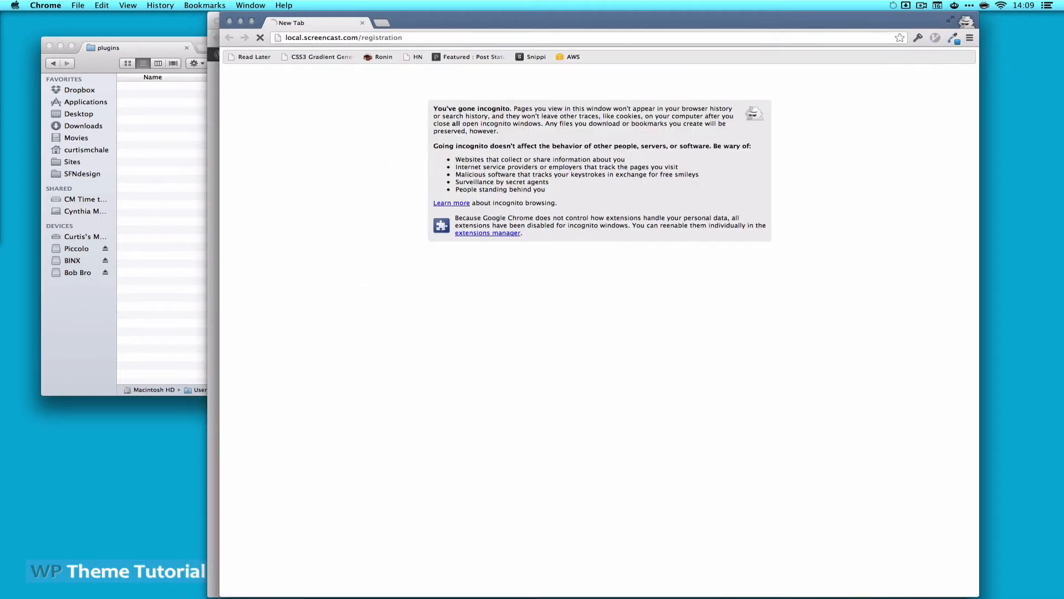
Fill in the test username, first and last name, e-mail address and password
left_click(377, 243)
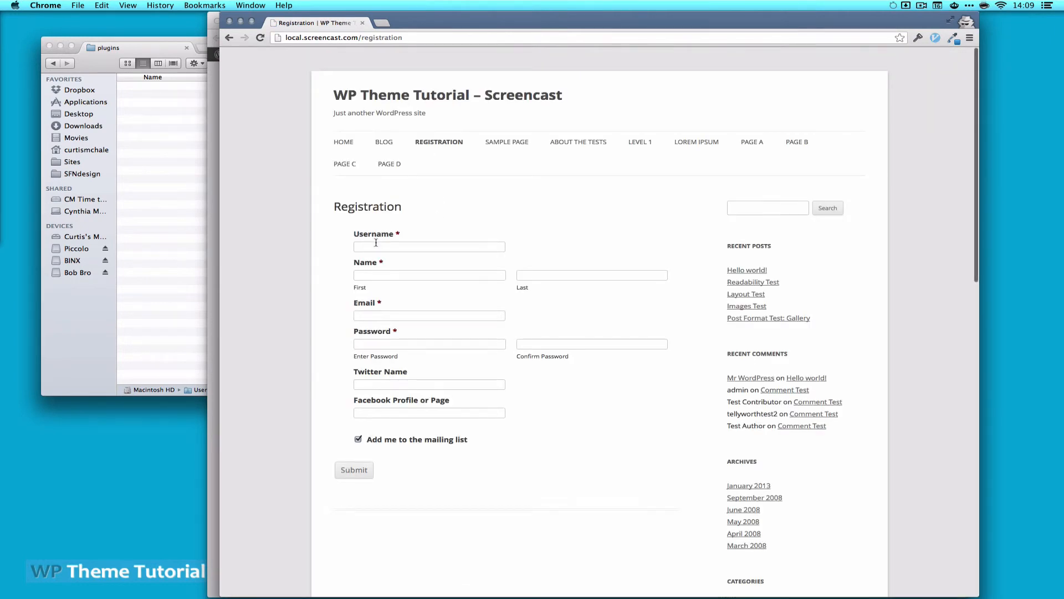
type("curtistest")
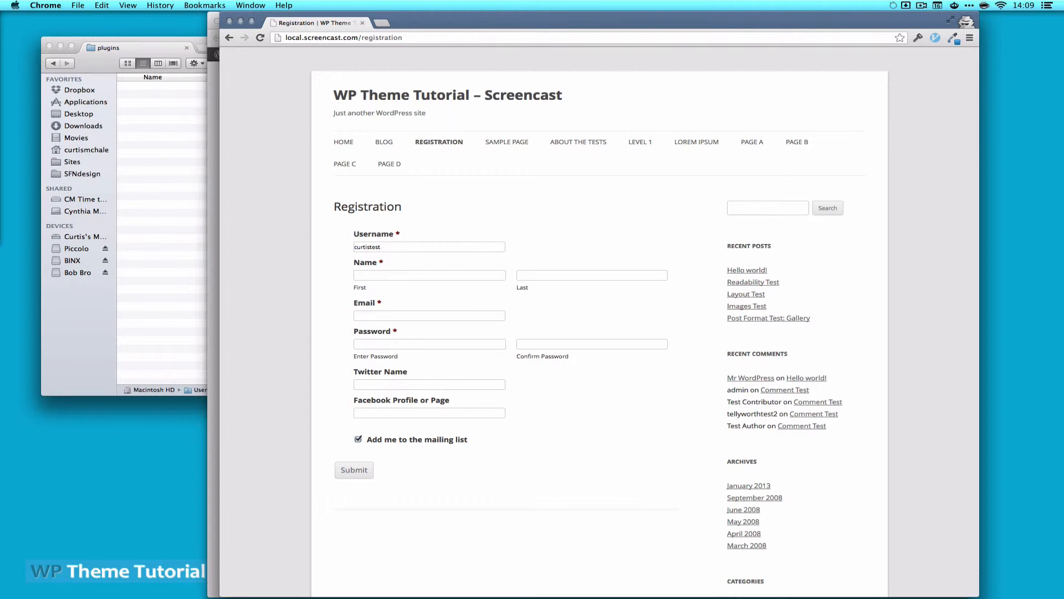
key("Tab")
type("Curtis")
key("Tab")
type("Test")
key("Tab")
key("Tab")
type("test")
Enter the Twitter name, submit the registration, then close the incognito window
left_click(384, 388)
type("curtismchale")
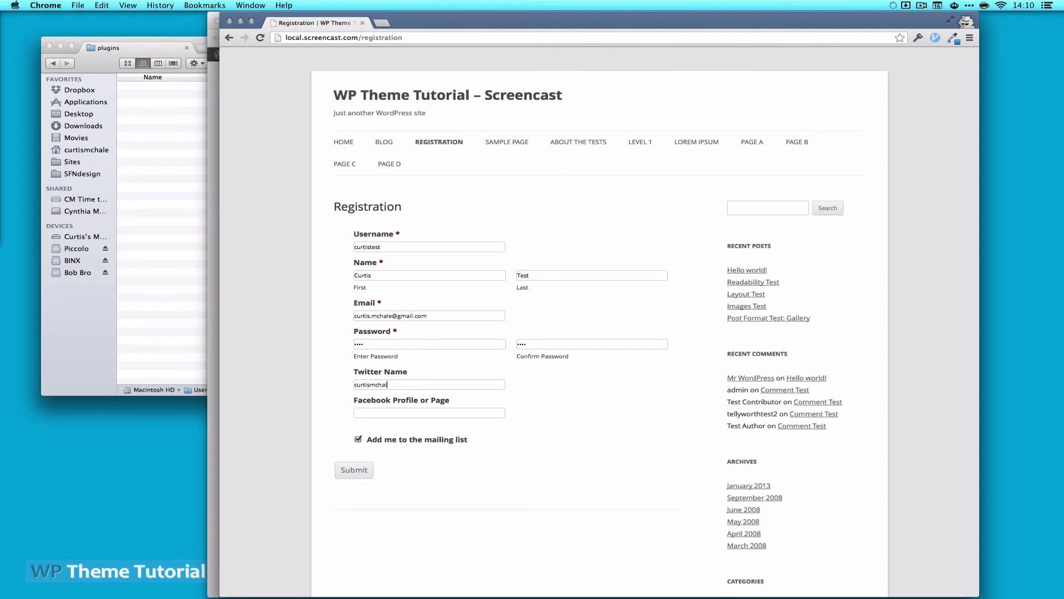
key("Tab")
left_click(356, 473)
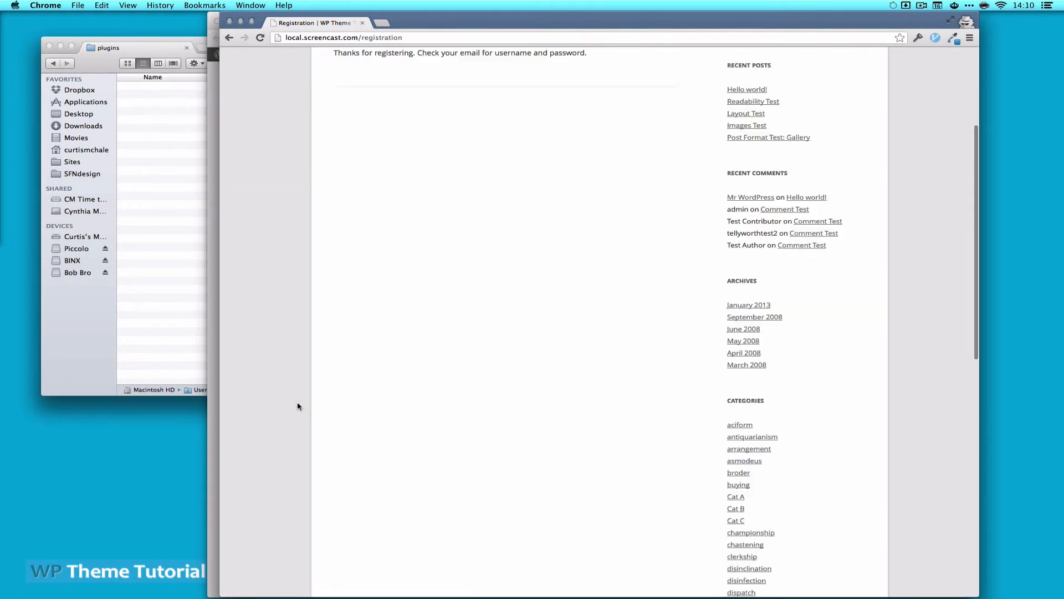
scroll(506, 257, "up", 3)
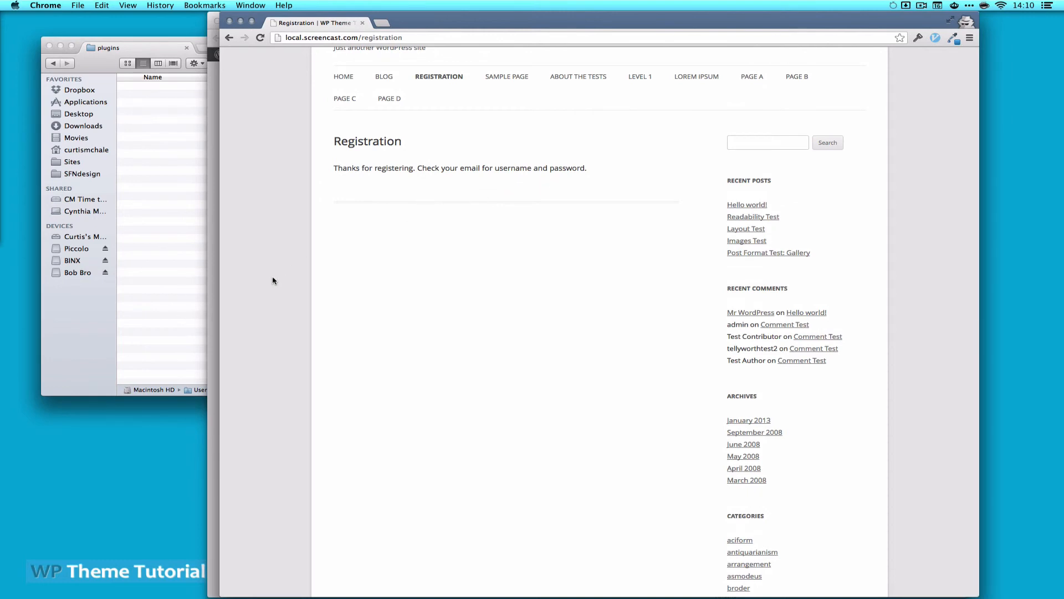
key("super+w")
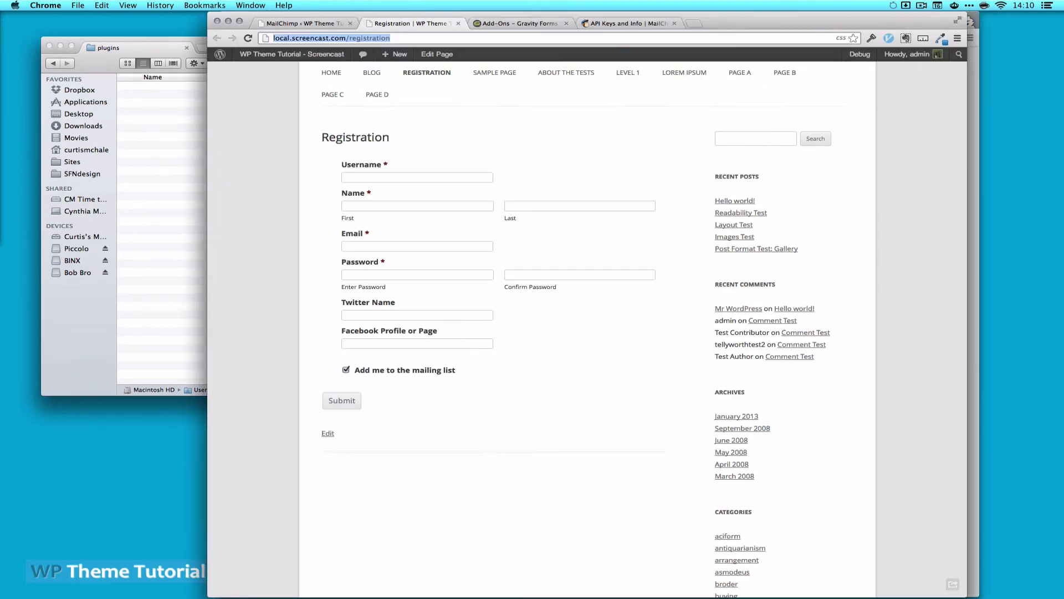
Check the WP Theme Tutorial list's subscribers for the new test sign-up, then detach the registration tab
left_click(641, 24)
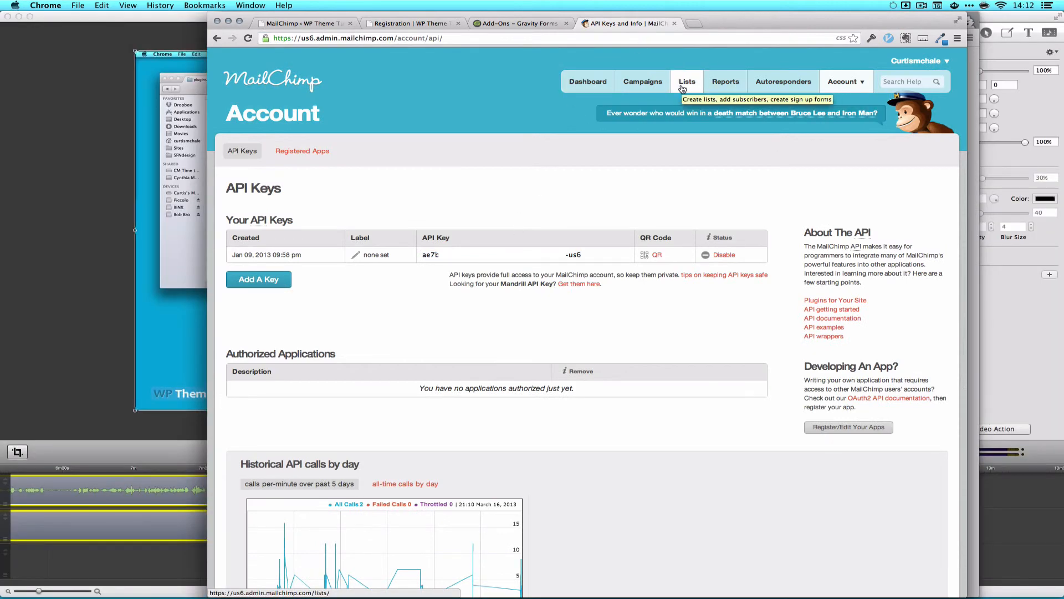
left_click(682, 86)
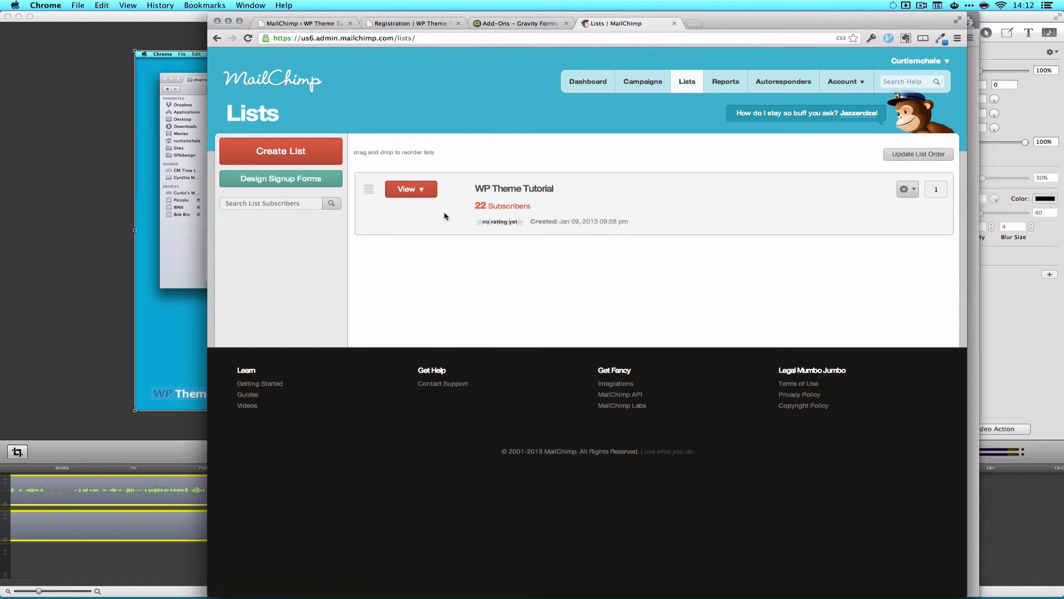
left_click(499, 205)
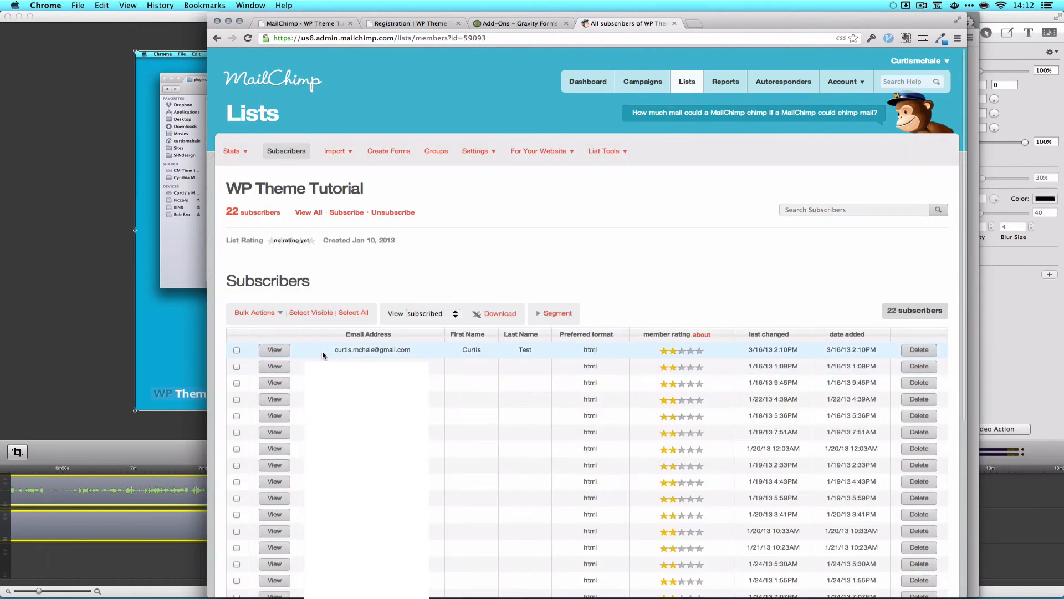
left_click_drag(326, 350, 421, 349)
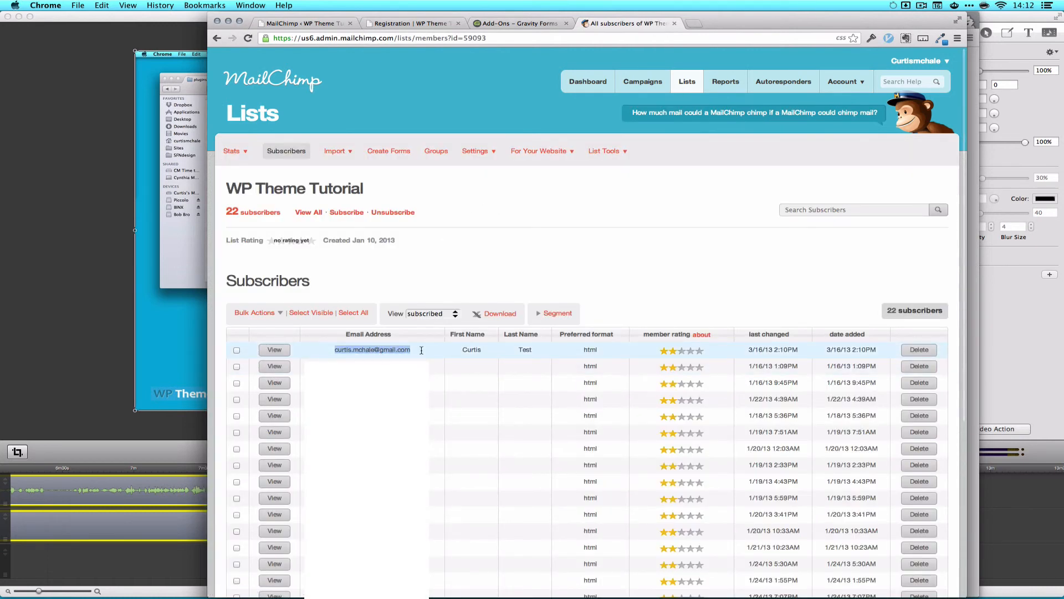
left_click(447, 352)
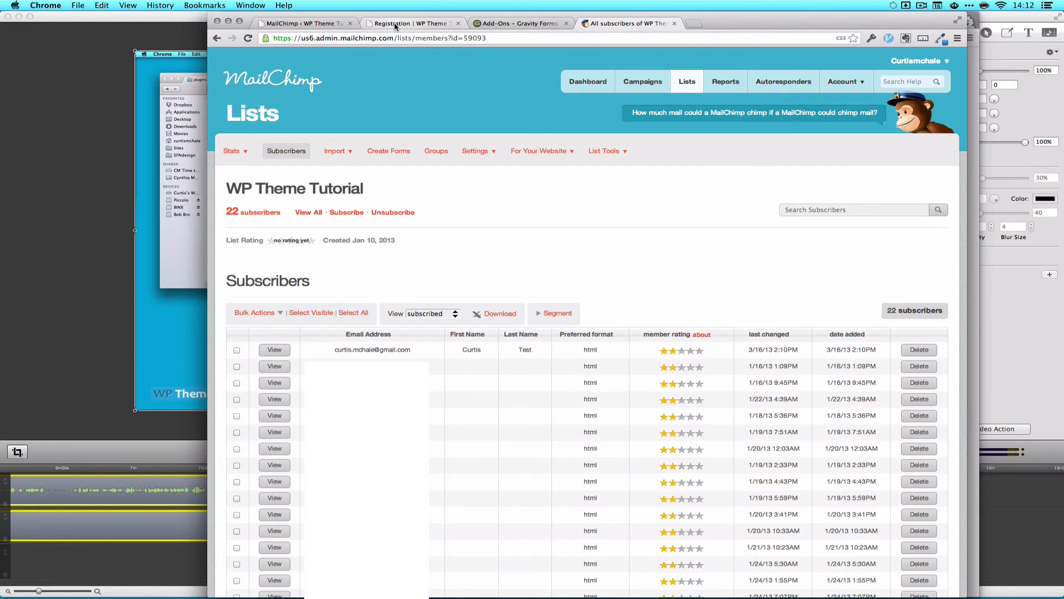
left_click_drag(395, 26, 299, 24)
scroll(467, 194, "up", 3)
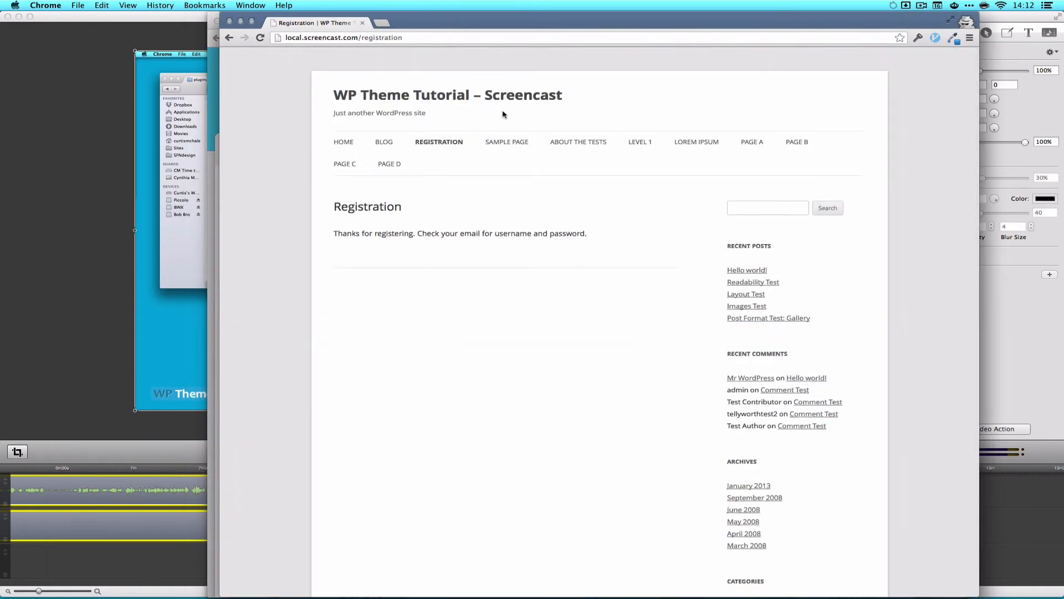
Change the site address to wp-login.php to reach the WordPress login page
left_click_drag(360, 38, 424, 40)
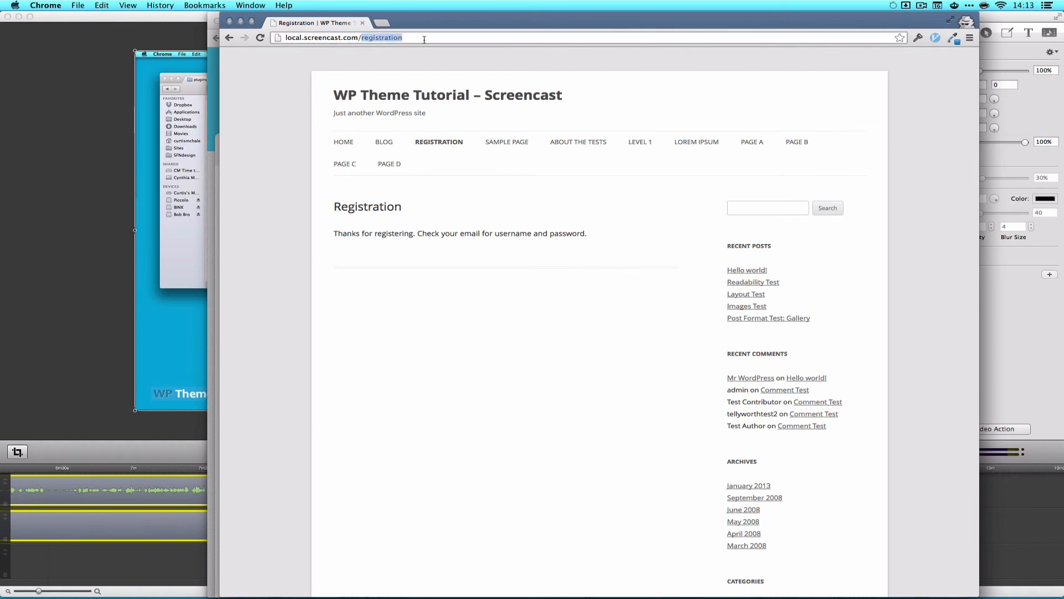
type("wp-o")
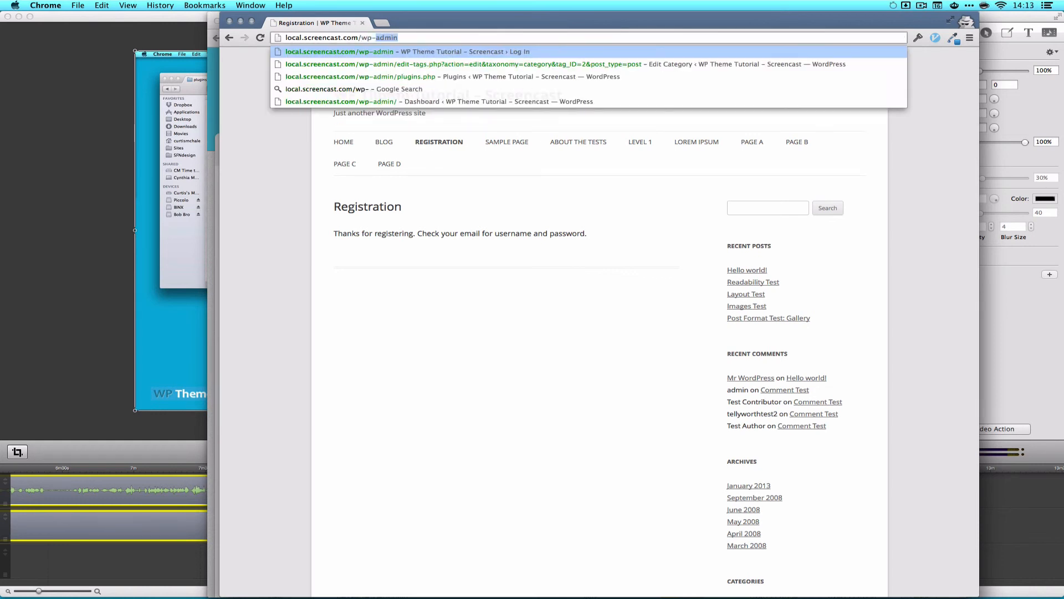
key("BackSpace")
type("login.php")
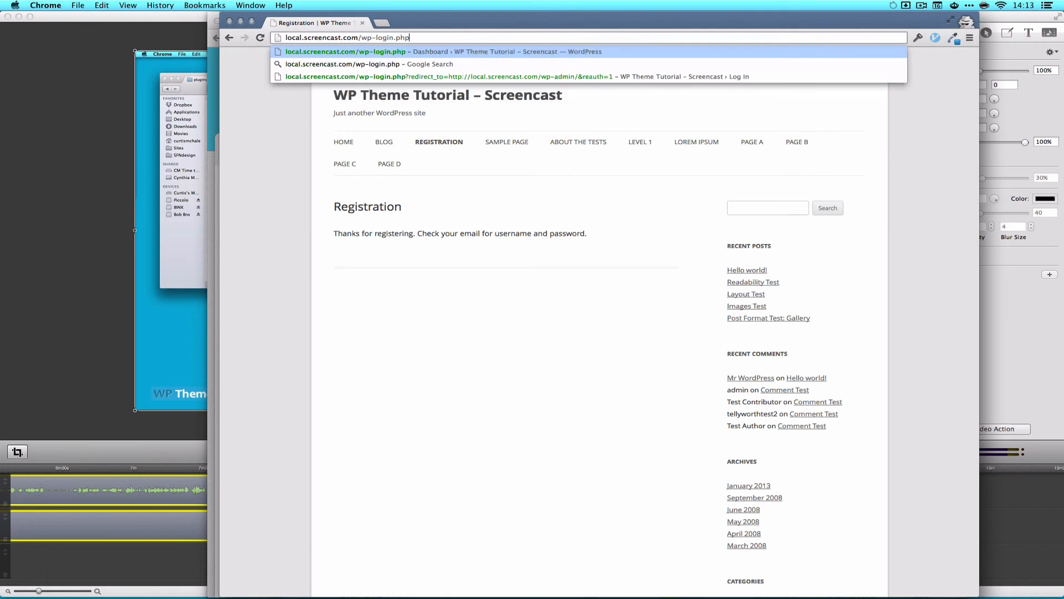
key("Return")
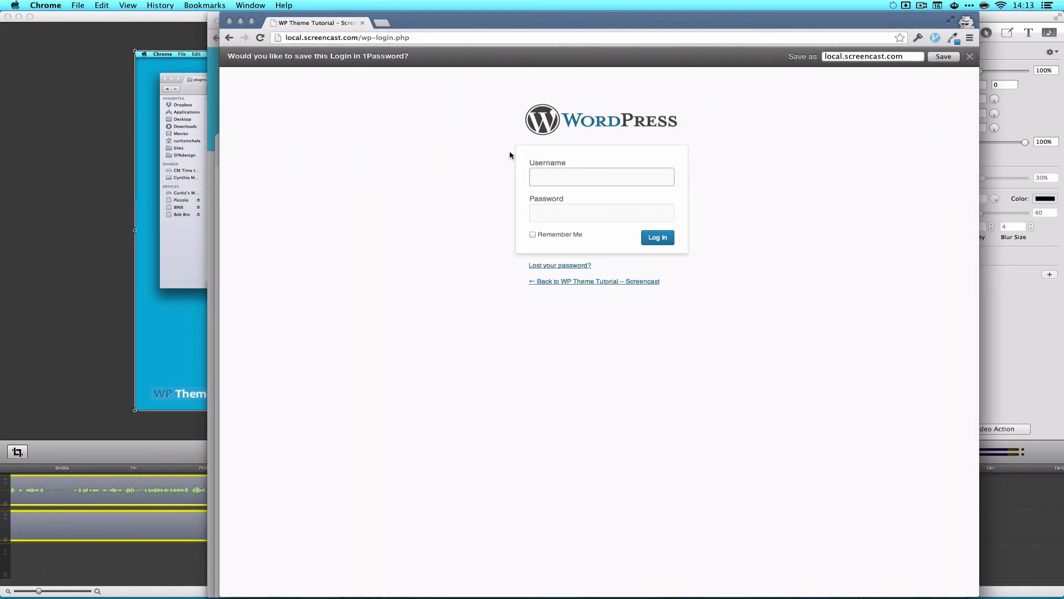
Log in with the test user's username and password, review its profile, then close the window
left_click(550, 178)
type("curtistest")
key("Tab")
type("test")
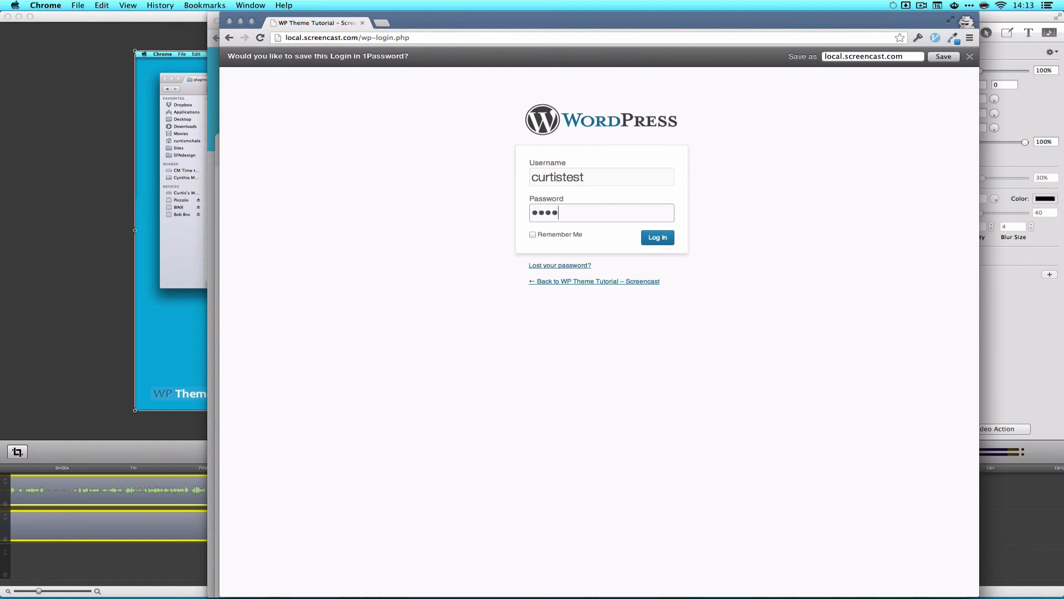
left_click(653, 239)
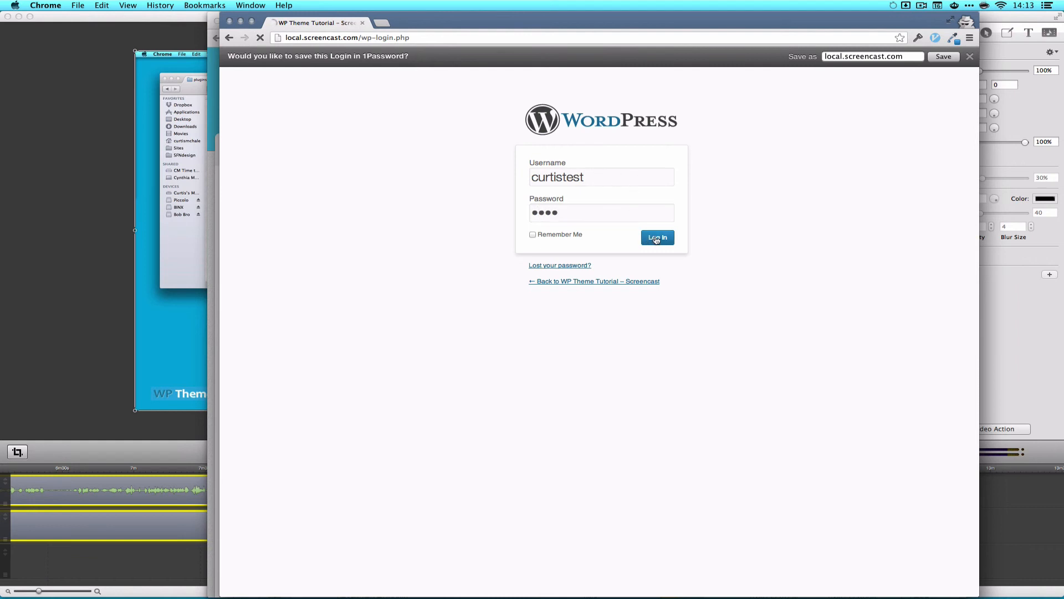
left_click(956, 59)
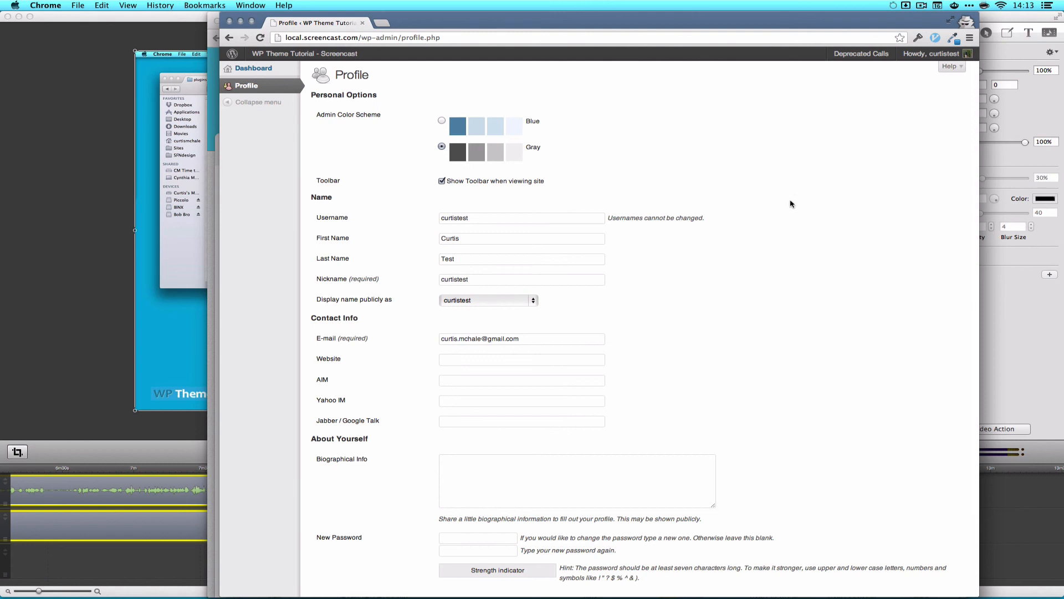
scroll(750, 383, "down", 3)
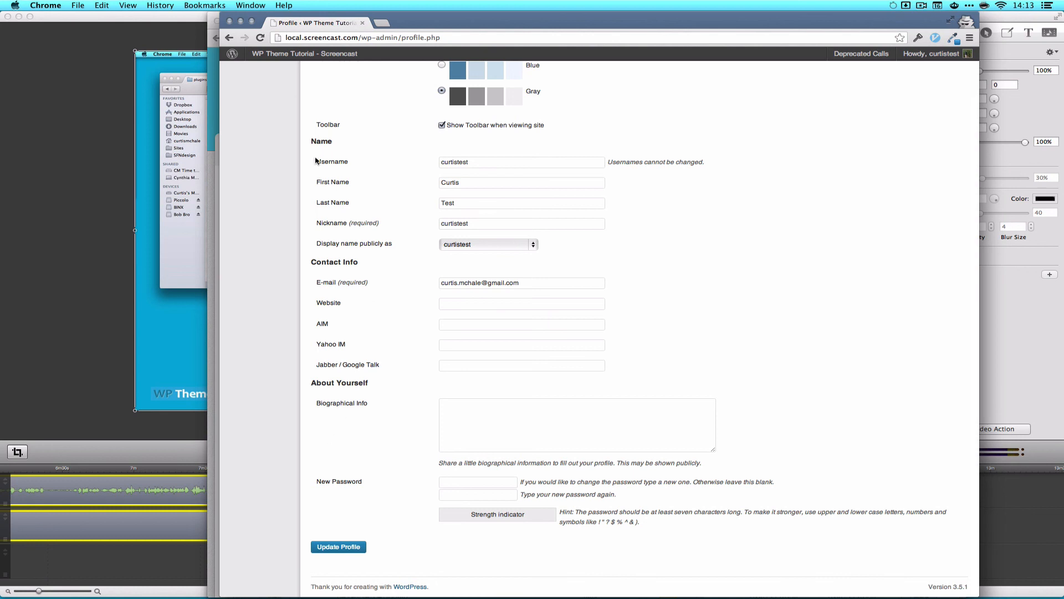
left_click(229, 21)
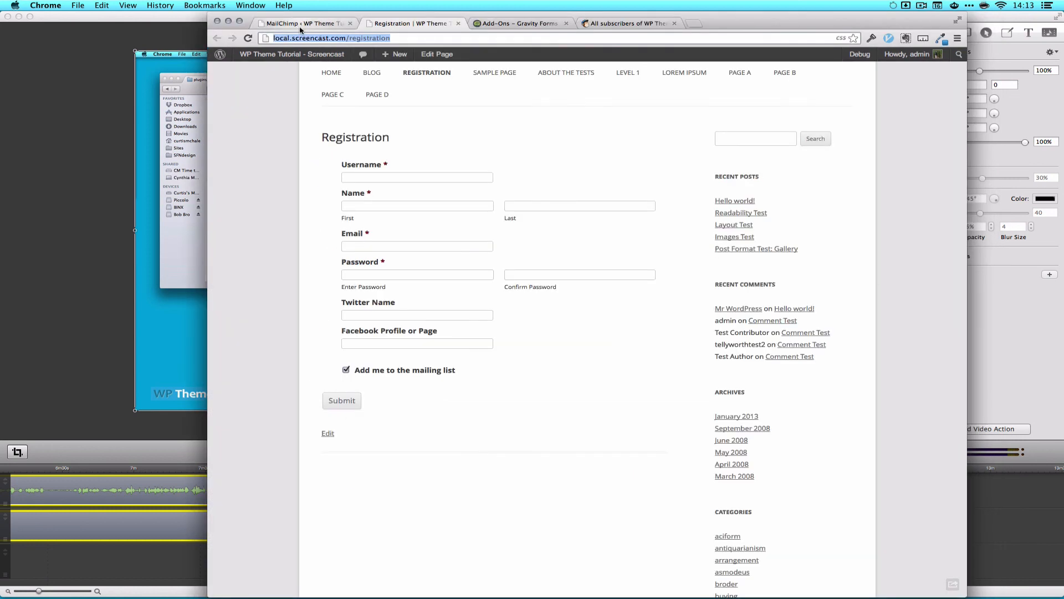